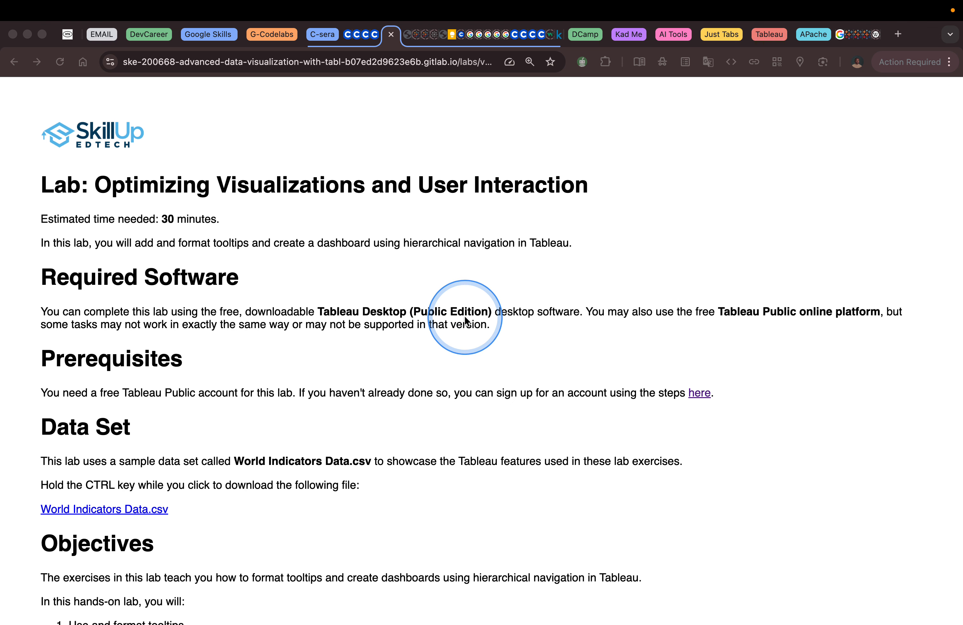
Read the lab's introduction, from the required software and prerequisites to the data set and objectives.
scroll(465, 321, "down", 5)
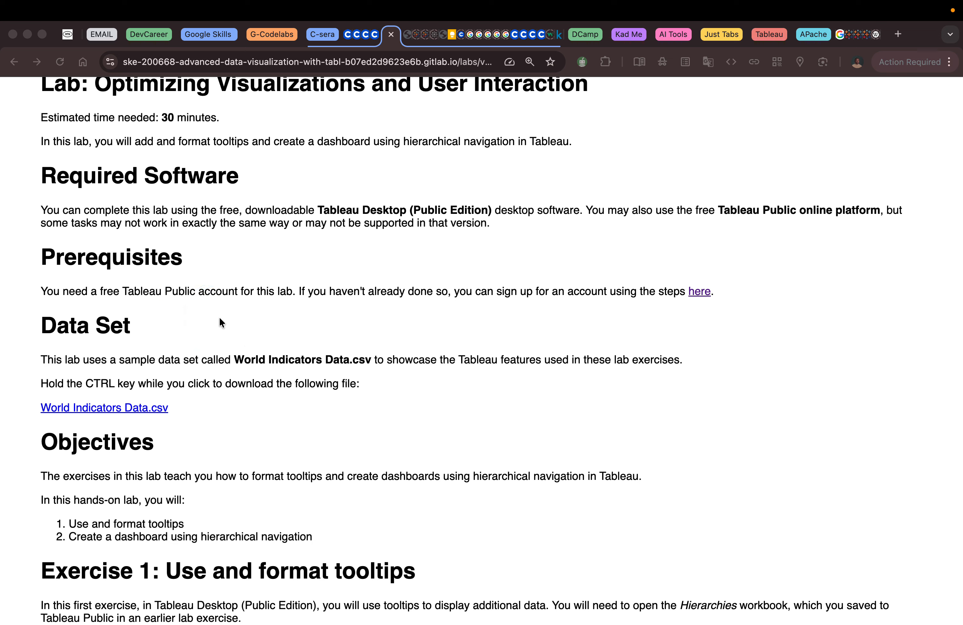
left_click_drag(219, 318, 181, 303)
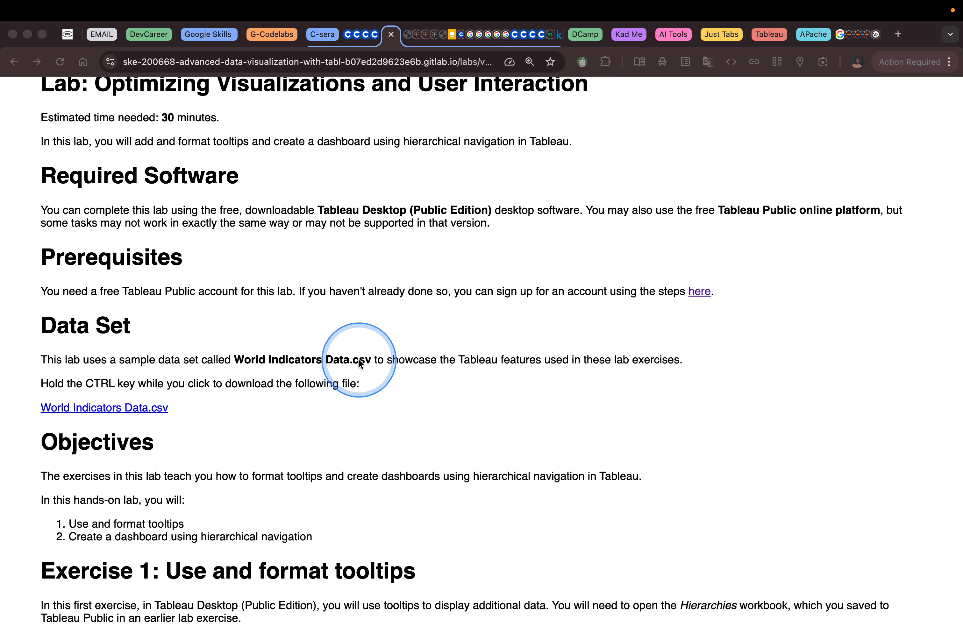
scroll(349, 360, "up", 3)
scroll(363, 361, "down", 2)
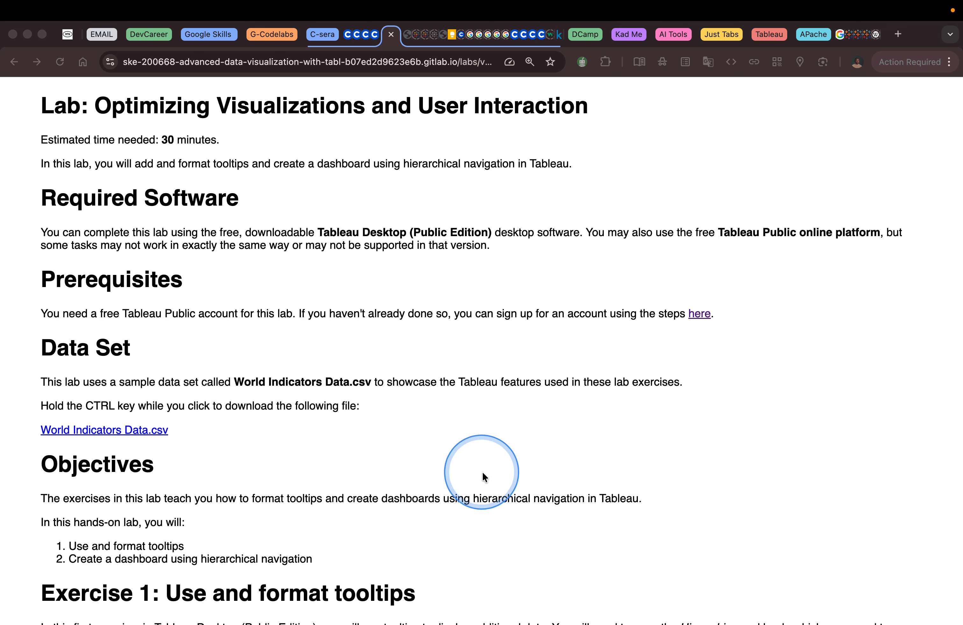
Switch to Tableau Public and open the Map Visualizationz sheet of the hierarchies workbook.
key("ctrl+Right")
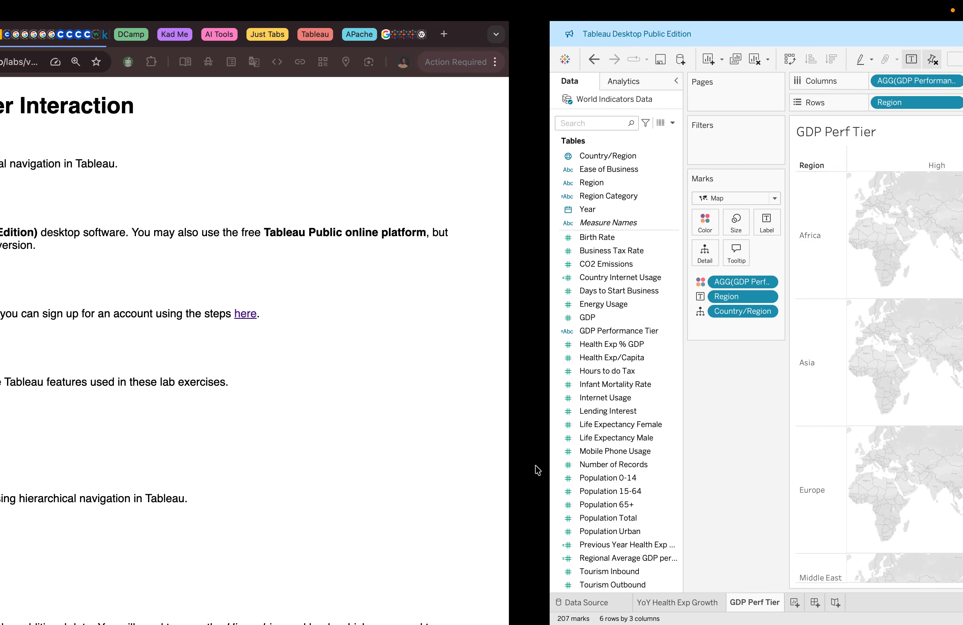
key("ctrl+Left")
key("ctrl+Right")
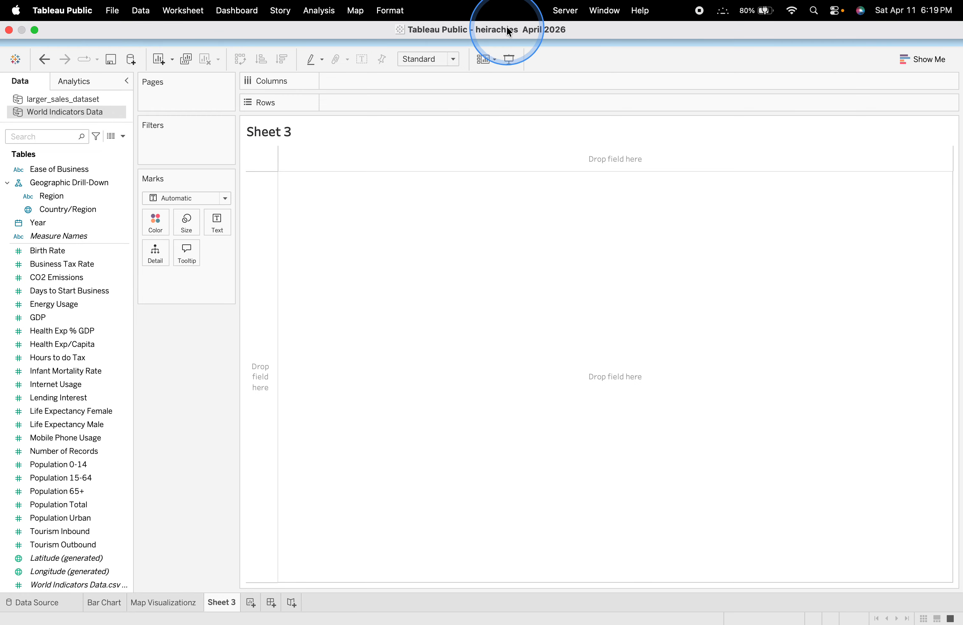
left_click(160, 604)
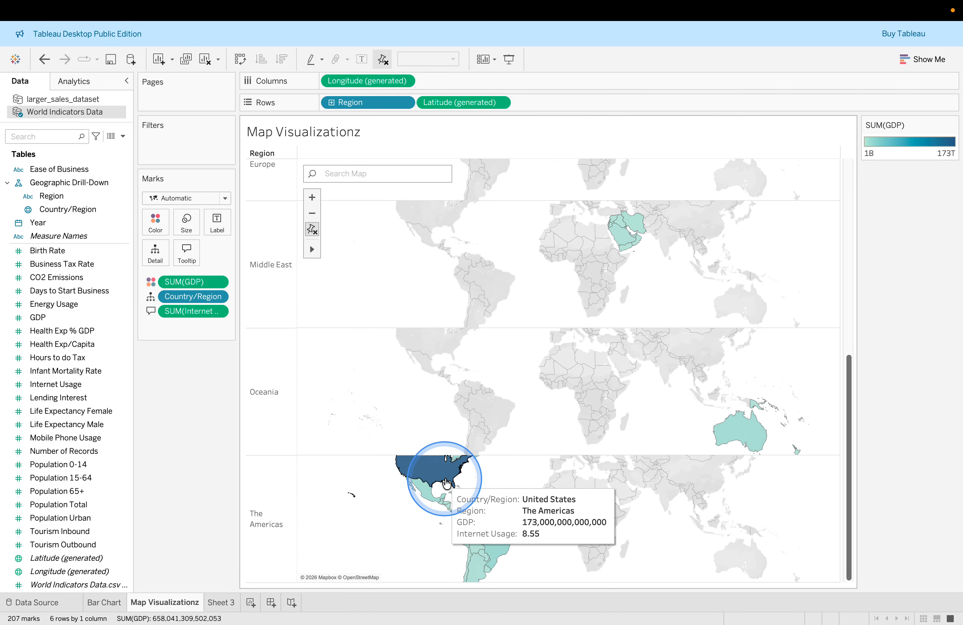
Switch to the lab page in the browser, read the opening of Exercise 1 and compare it with the open workbook.
key("ctrl+Left")
scroll(514, 447, "down", 3)
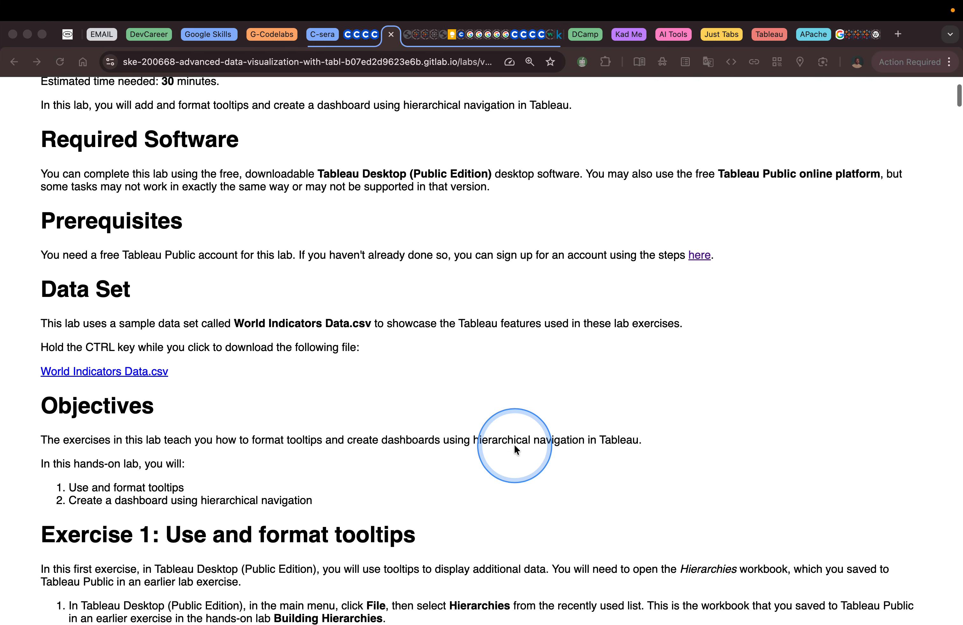
scroll(513, 449, "down", 2)
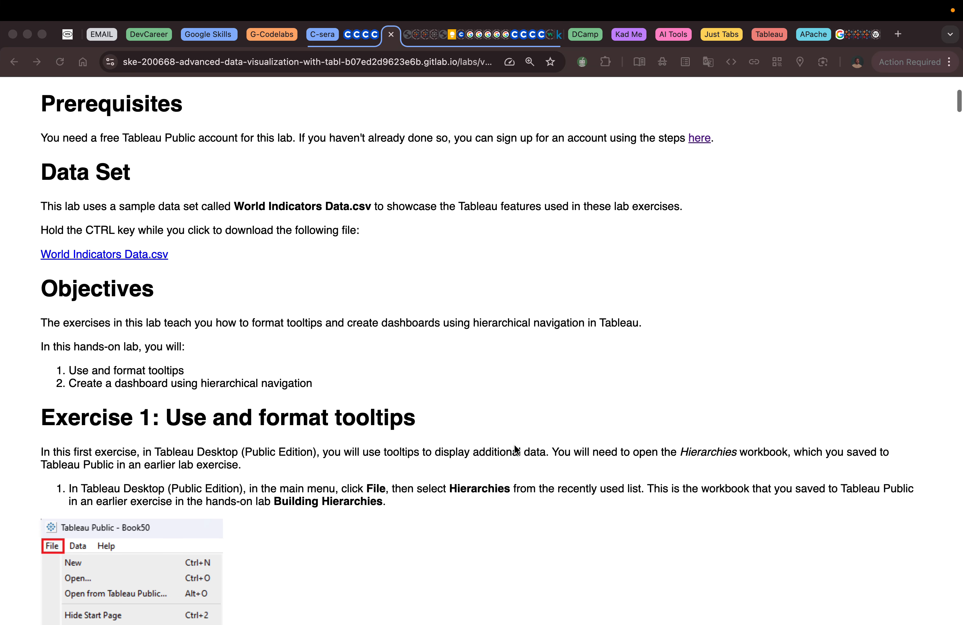
scroll(515, 449, "down", 4)
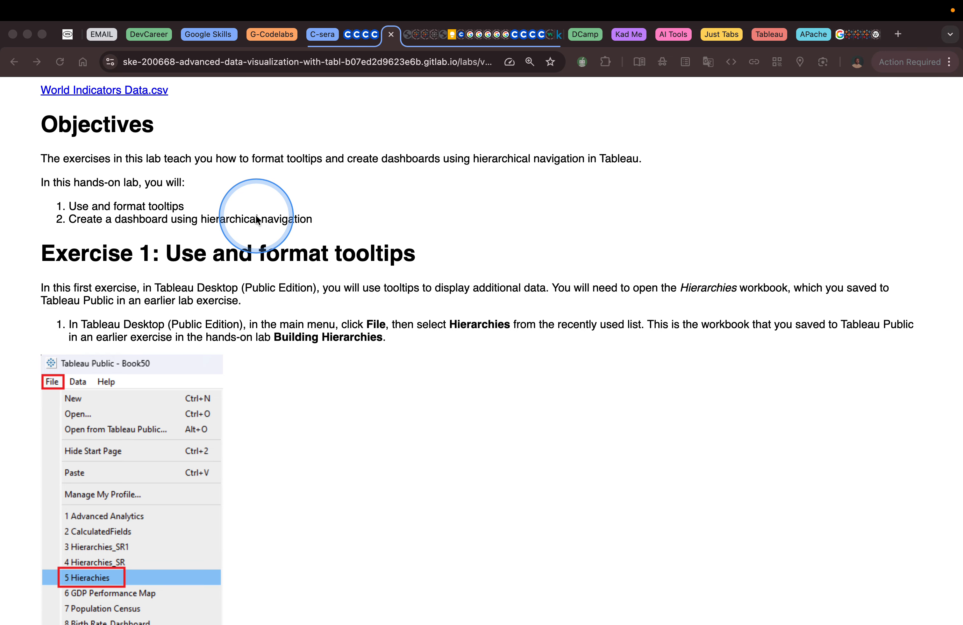
scroll(182, 280, "down", 3)
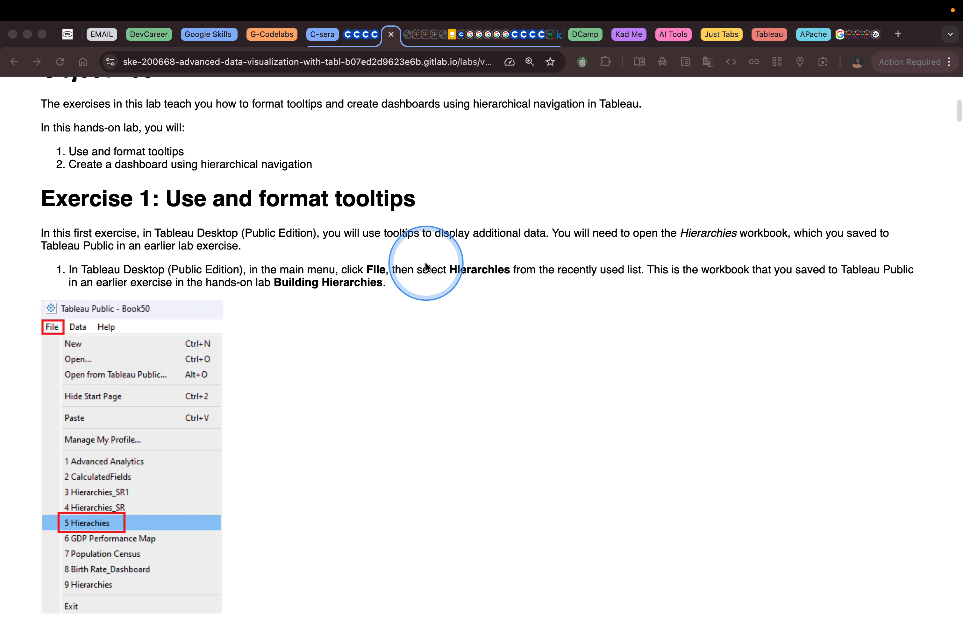
key("ctrl+Left")
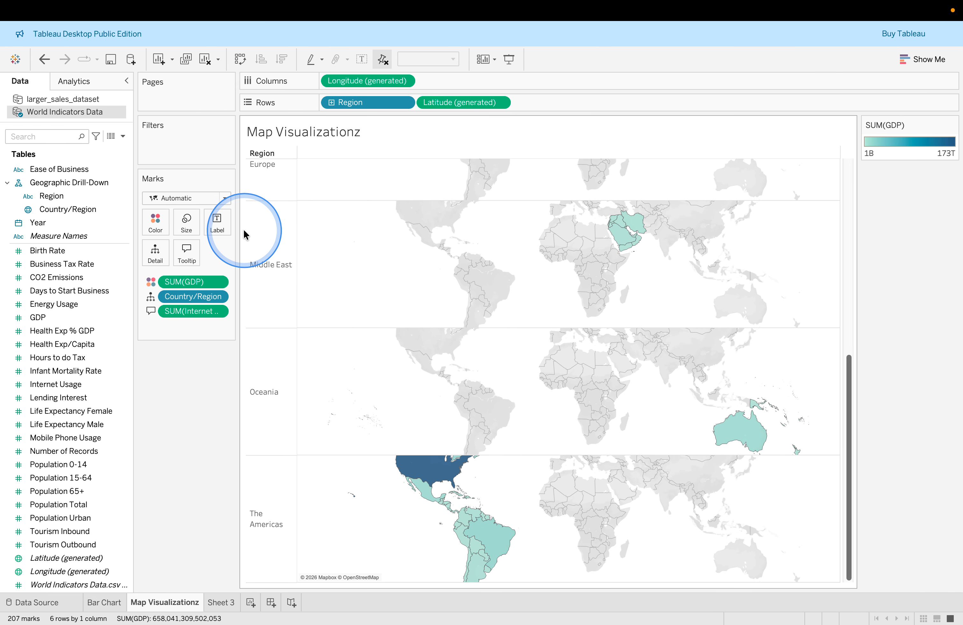
key("ctrl+Right")
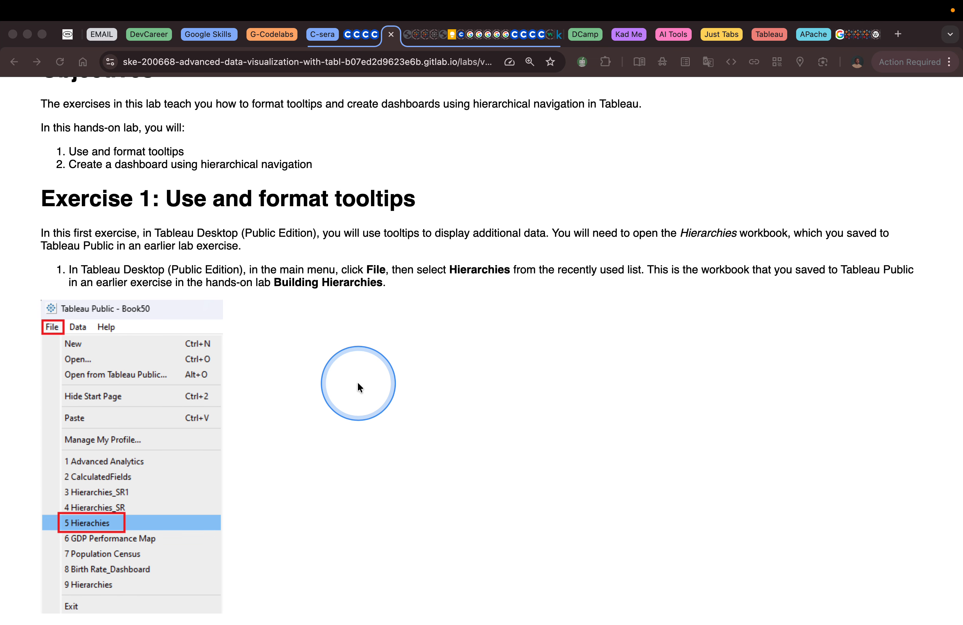
Read Exercise 1 instructions 2 to 5 on editing the map's tooltip and compare them with the sheet's Marks card.
scroll(357, 383, "down", 8)
scroll(357, 383, "down", 6)
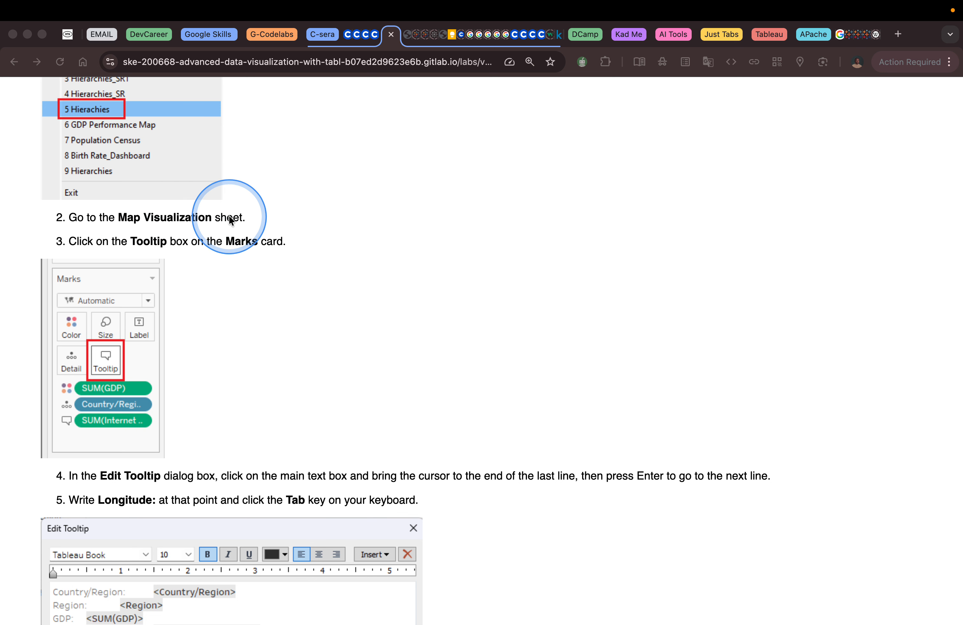
scroll(283, 295, "down", 1)
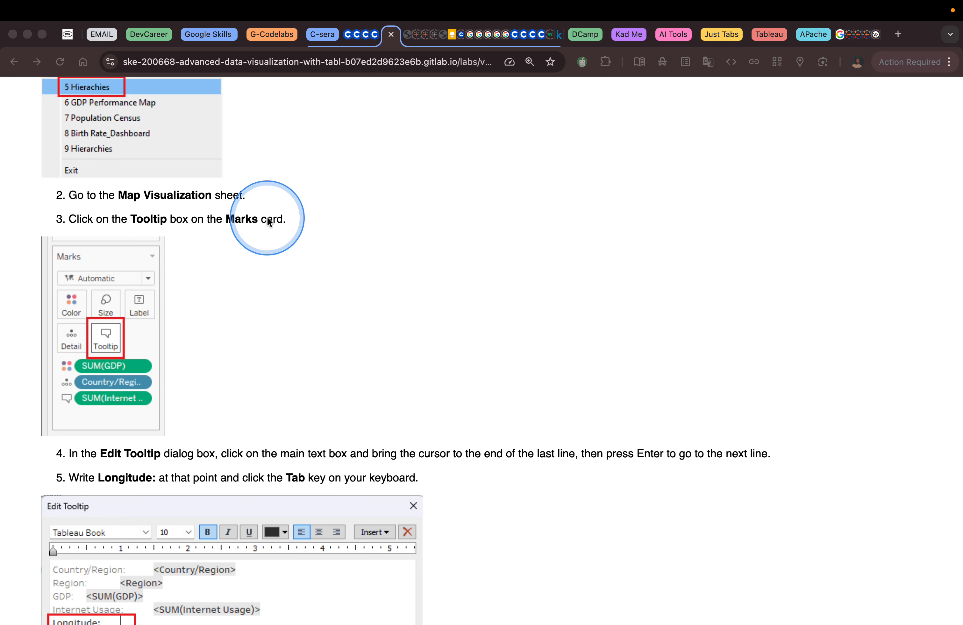
key("ctrl+Left")
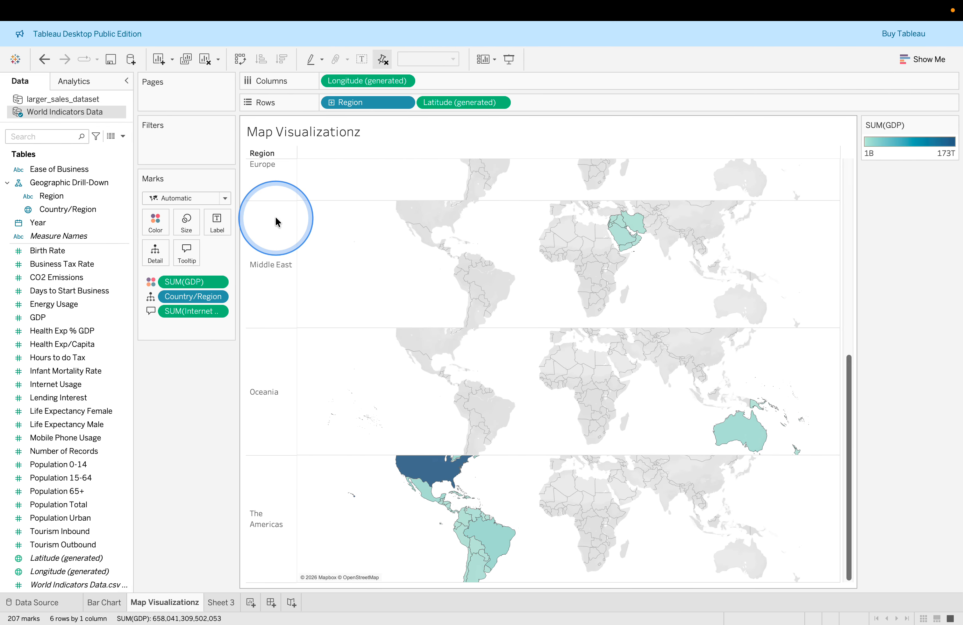
key("ctrl+Right")
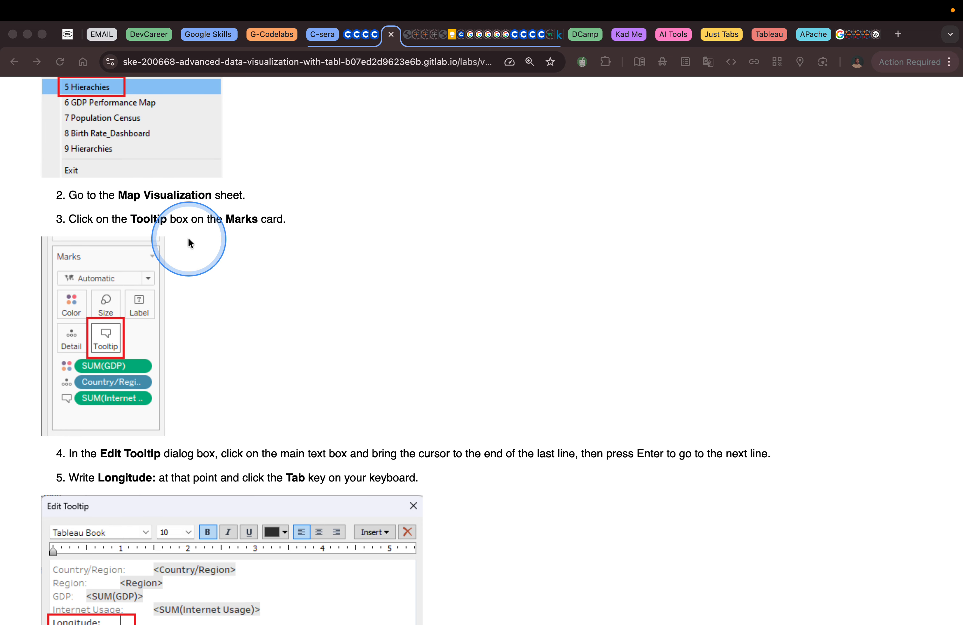
key("ctrl+Left")
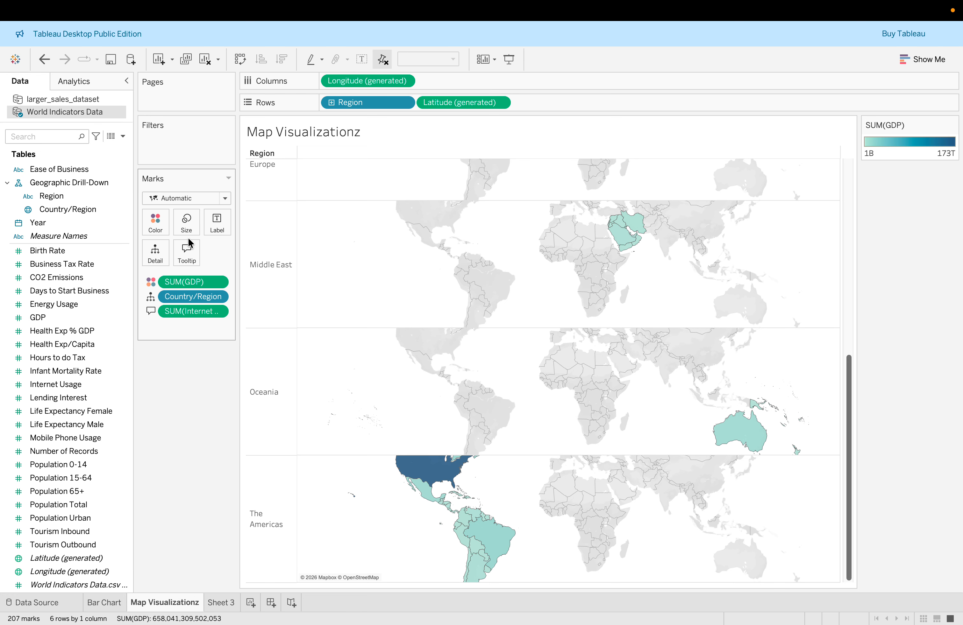
key("ctrl+Right")
left_click(287, 321)
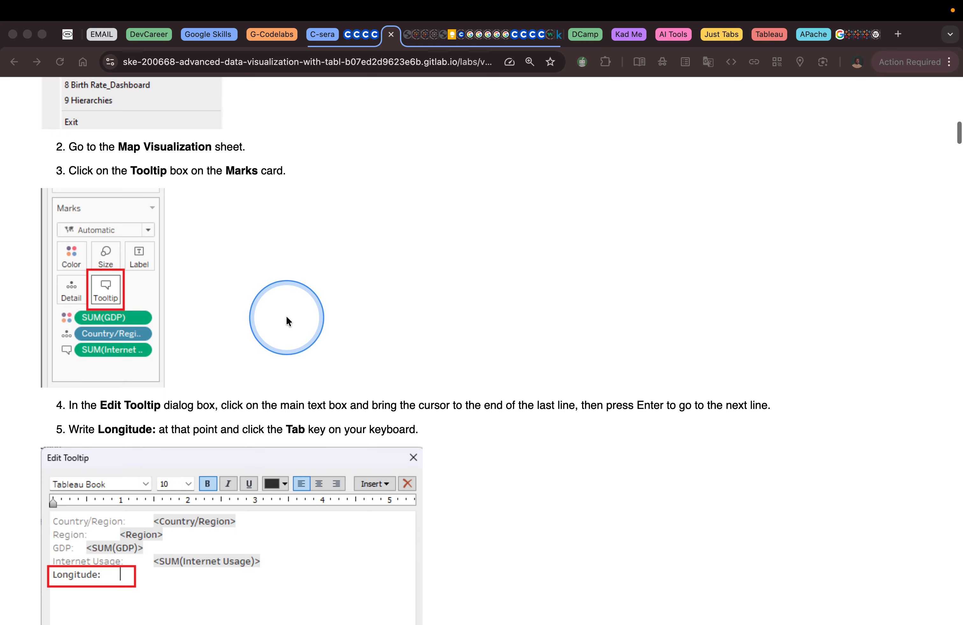
scroll(286, 321, "down", 2)
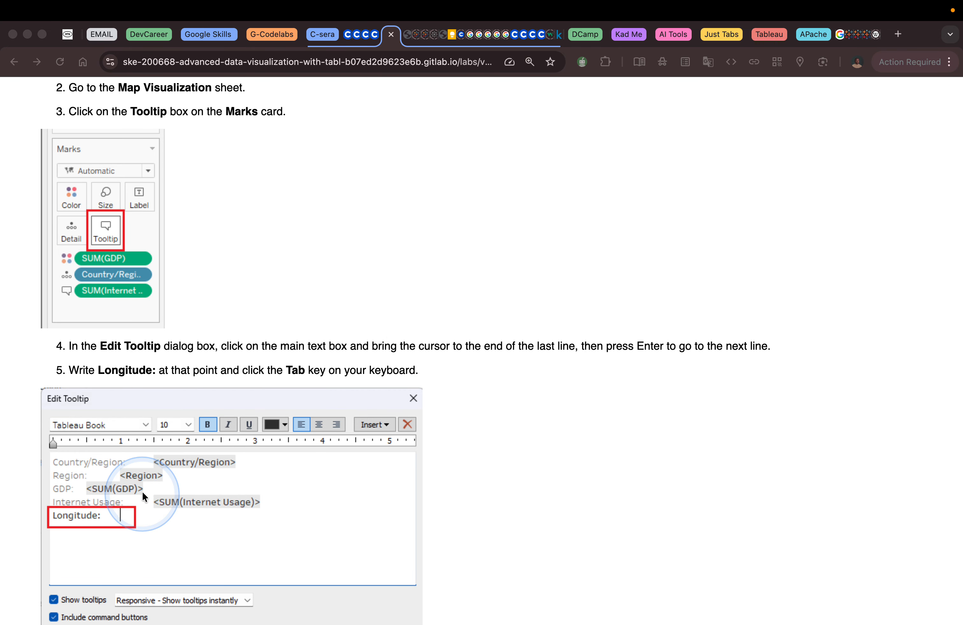
scroll(368, 360, "down", 3)
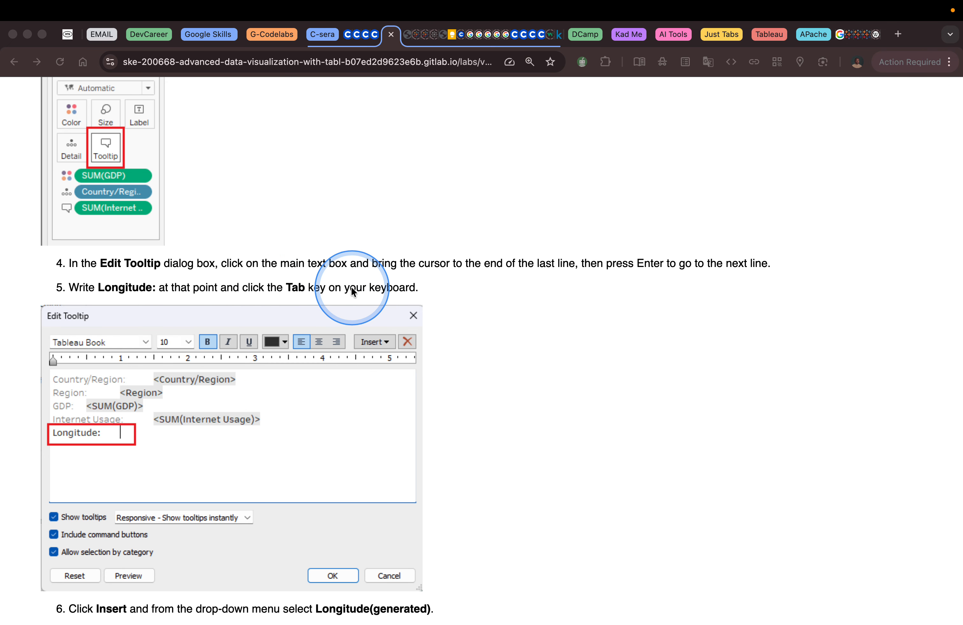
scroll(390, 290, "up", 2)
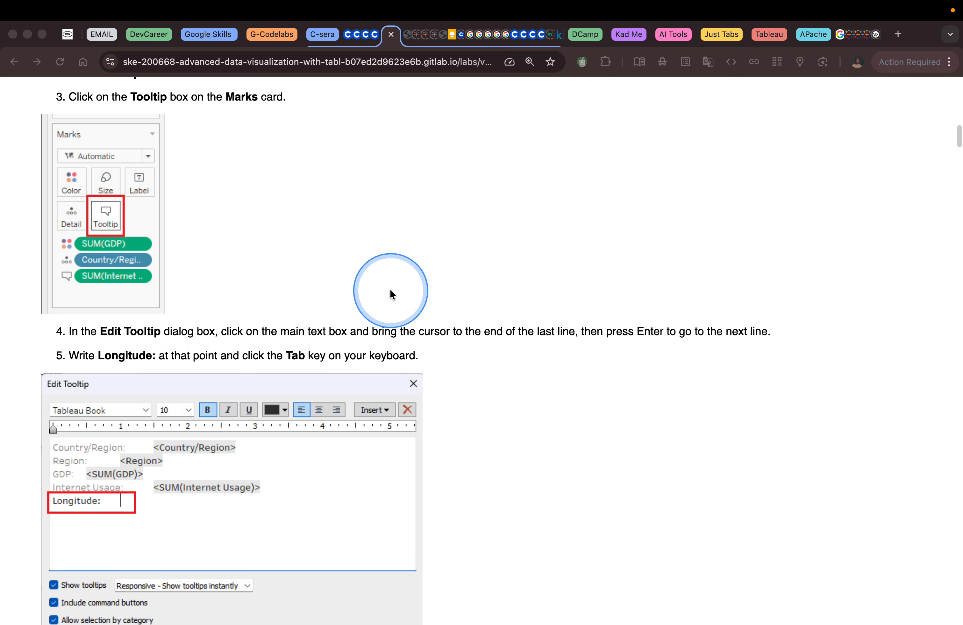
In Tableau, open the map's tooltip for editing and add a "Longitude:" line below Internet Usage, copying the word from the lab instructions.
key("ctrl+Left")
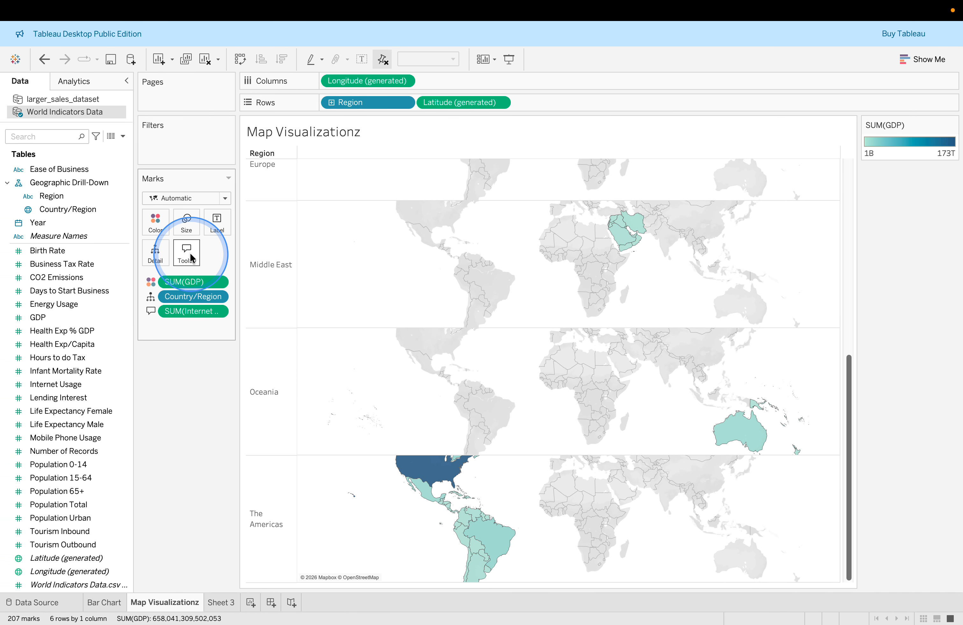
left_click(186, 253)
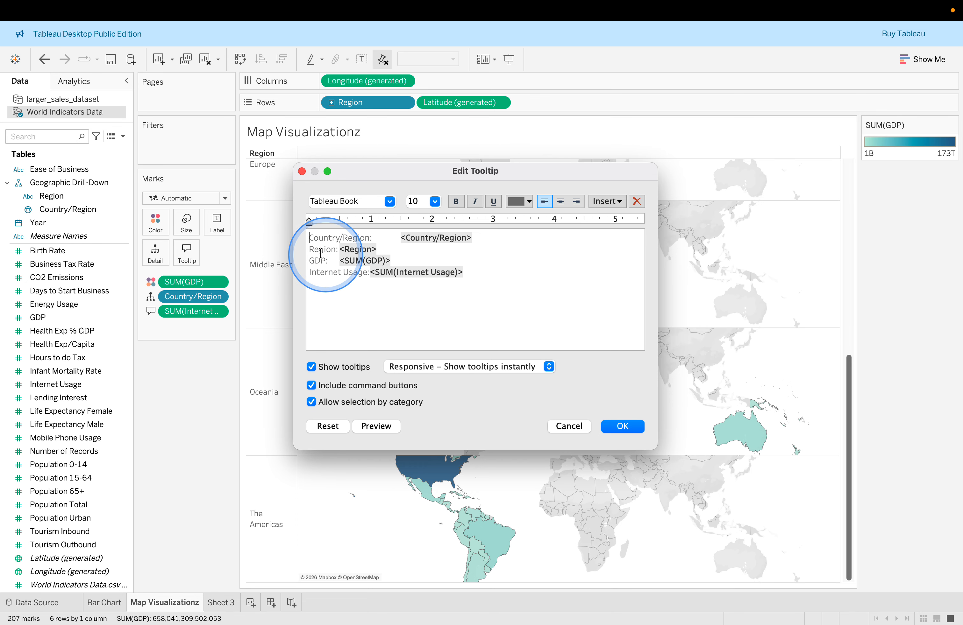
key("ctrl+Right")
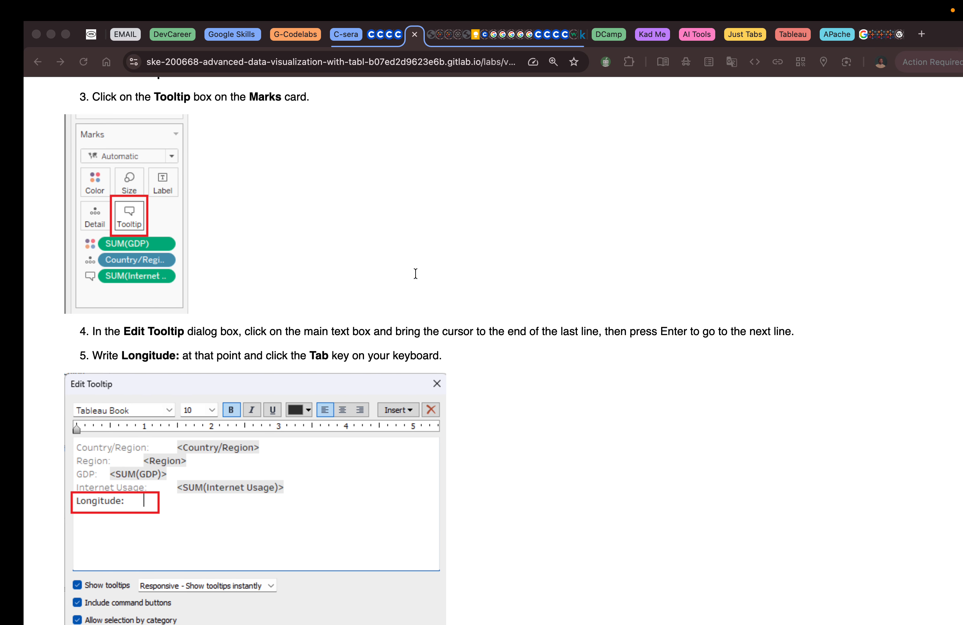
scroll(466, 361, "down", 3)
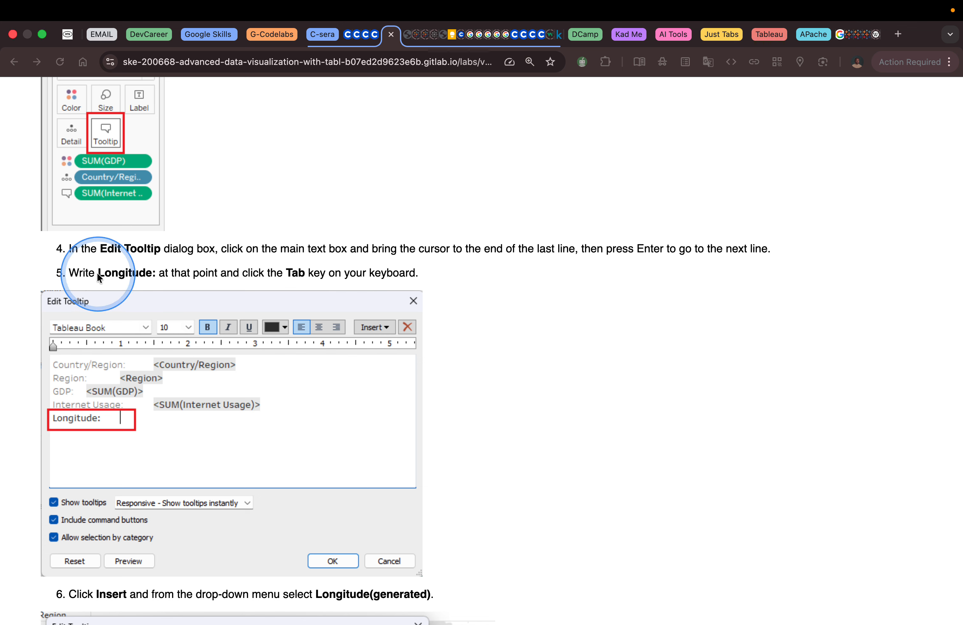
double_click(134, 274)
right_click(134, 274)
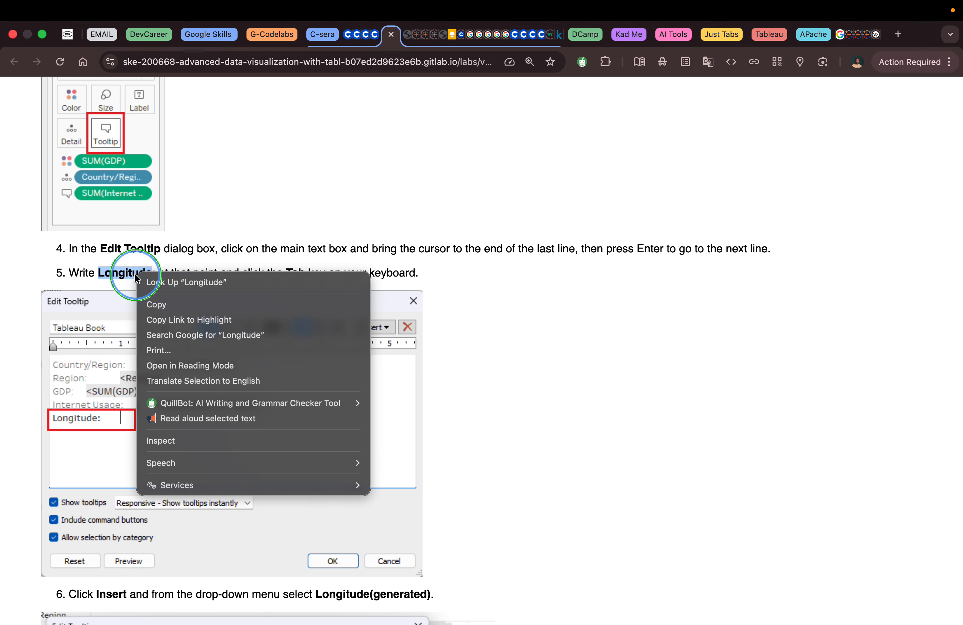
left_click(154, 302)
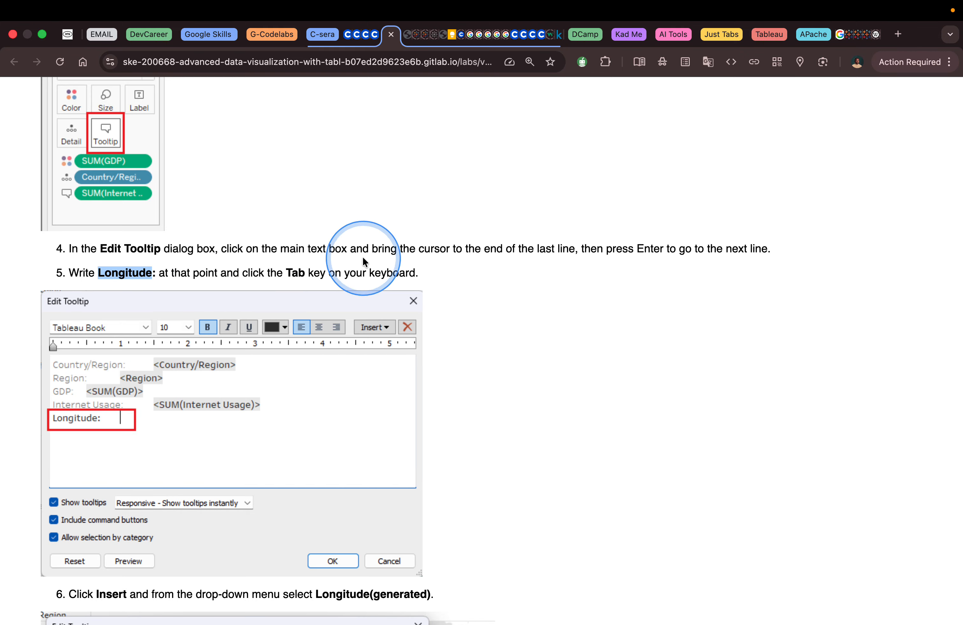
key("ctrl+Left")
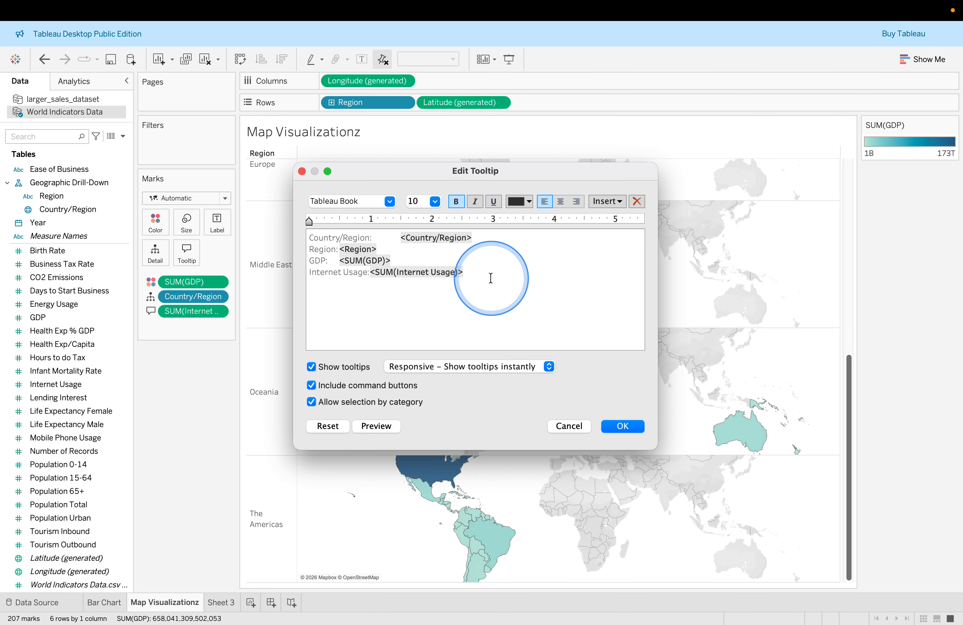
key("super+v")
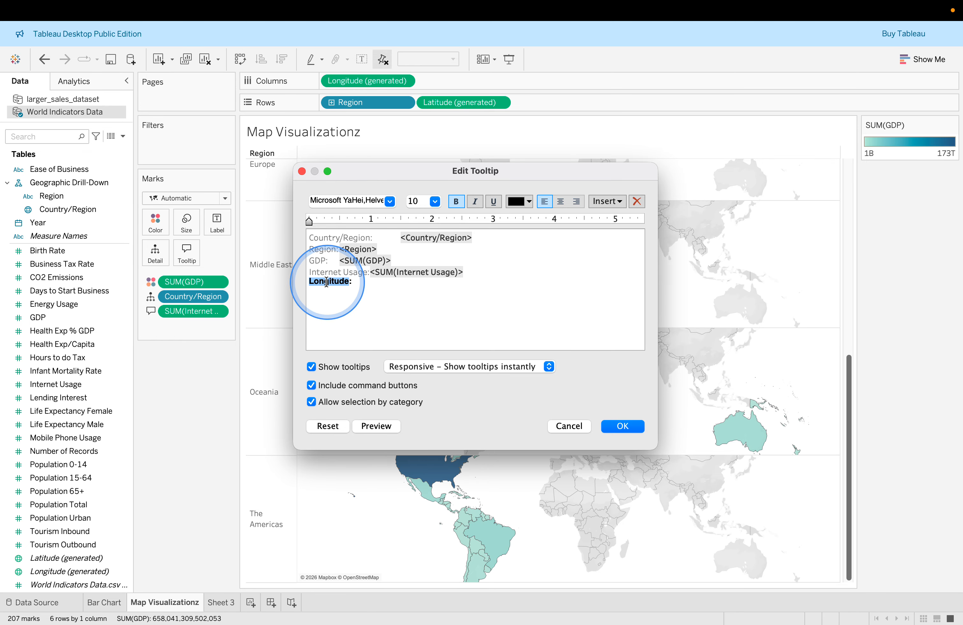
Compare the font of the tooltip's Longitude line with the other lines and with the lab page's example for instruction 5.
left_click(320, 271)
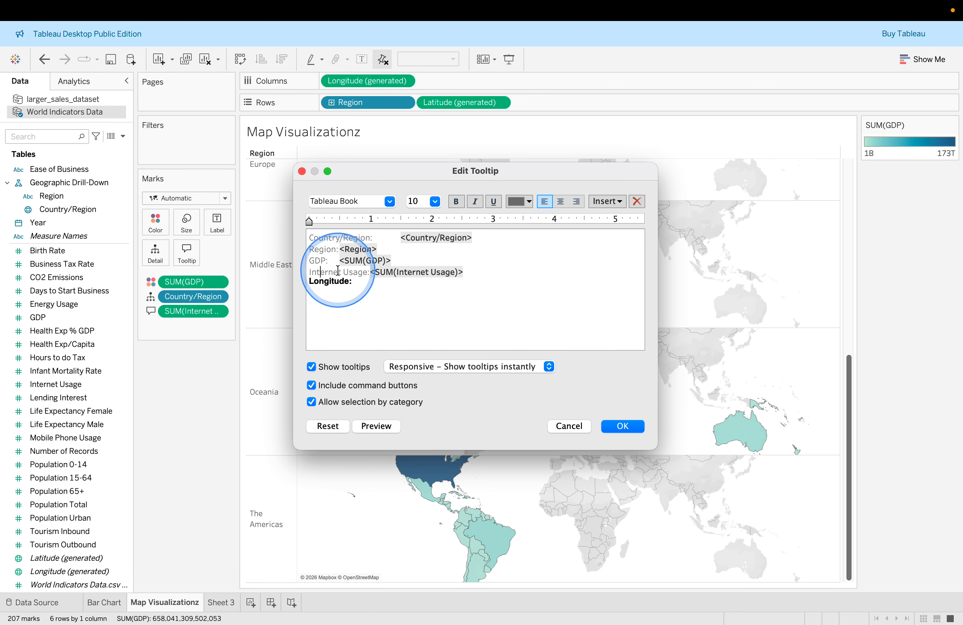
left_click(358, 283)
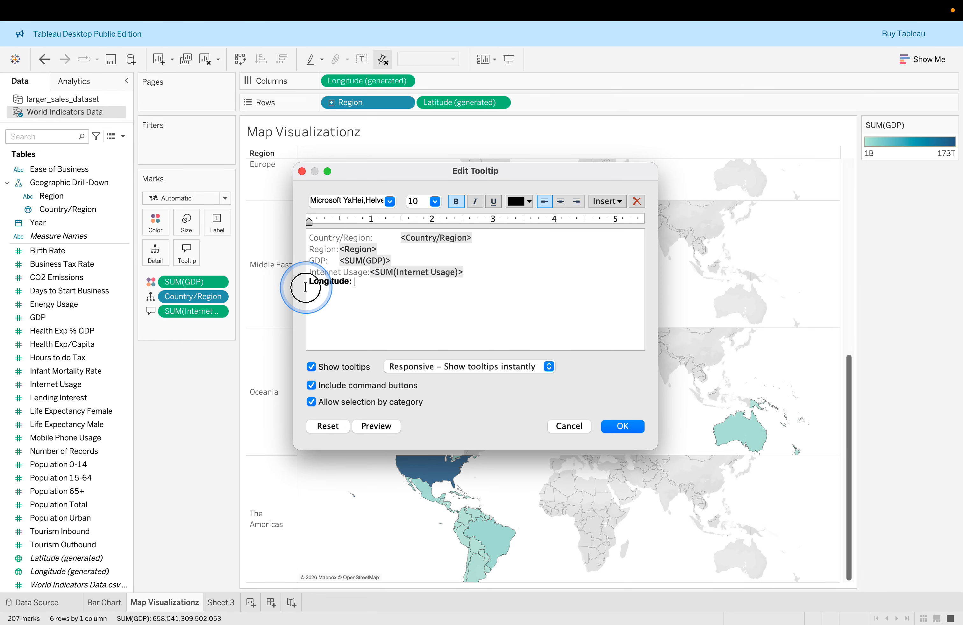
key("ctrl+Right")
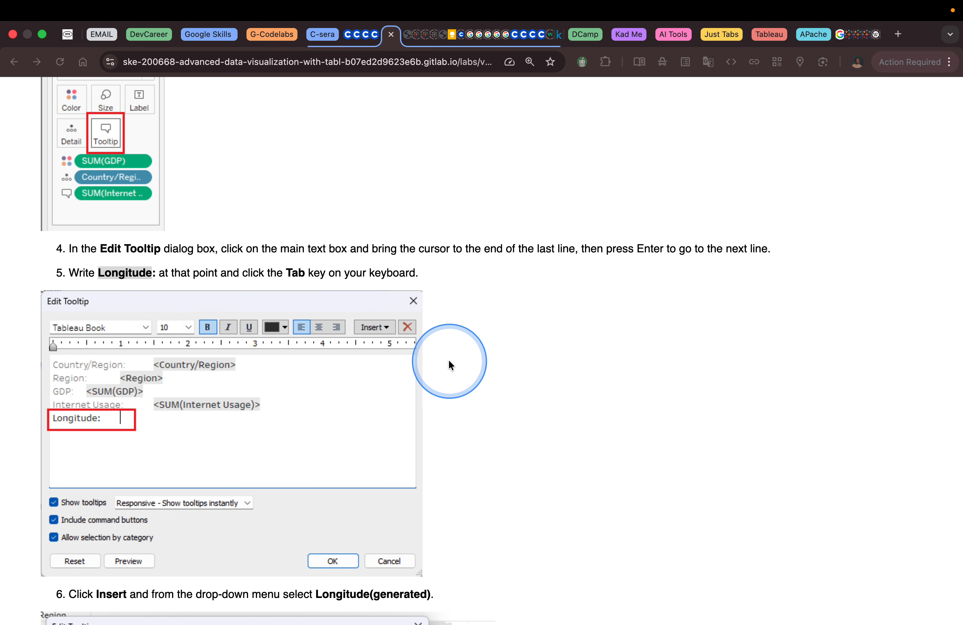
key("ctrl+Left")
key("ctrl+Right")
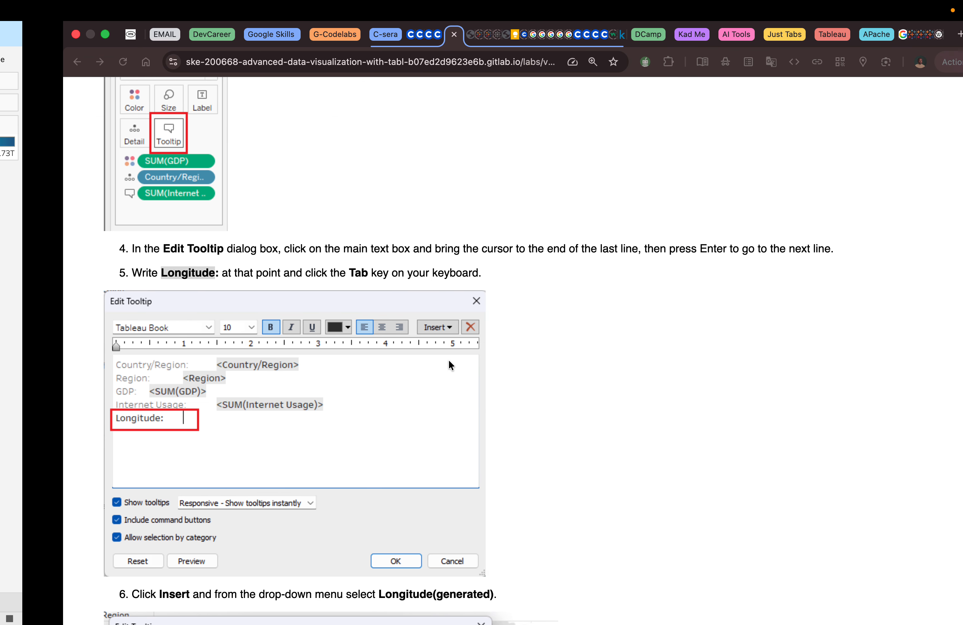
key("ctrl+Left")
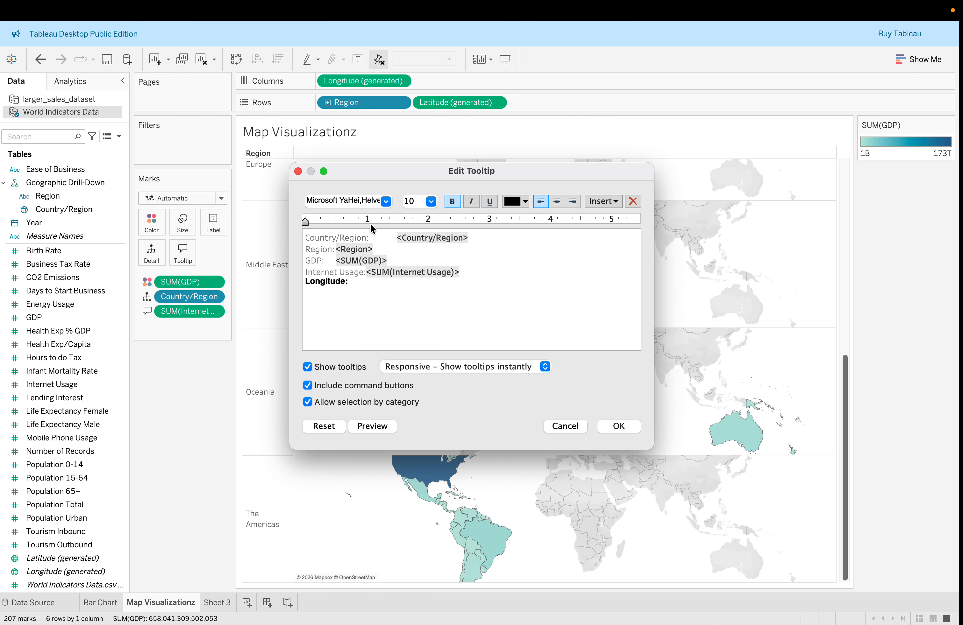
Set the font of the tooltip's "Longitude:" line to Tableau Book and add a tab space after the colon.
left_click(321, 282, "shift")
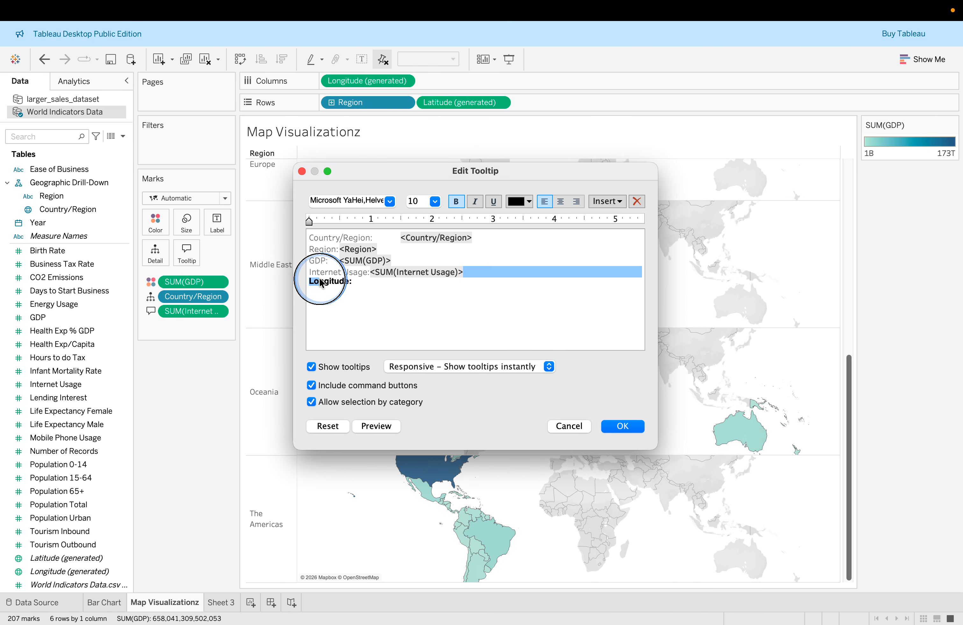
left_click(355, 290)
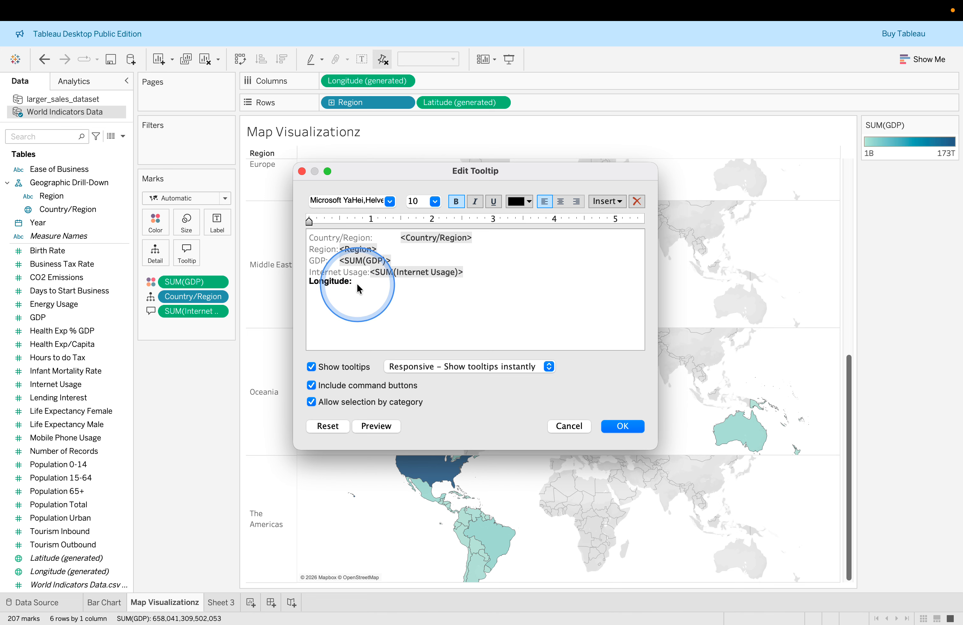
left_click(389, 202)
key("t")
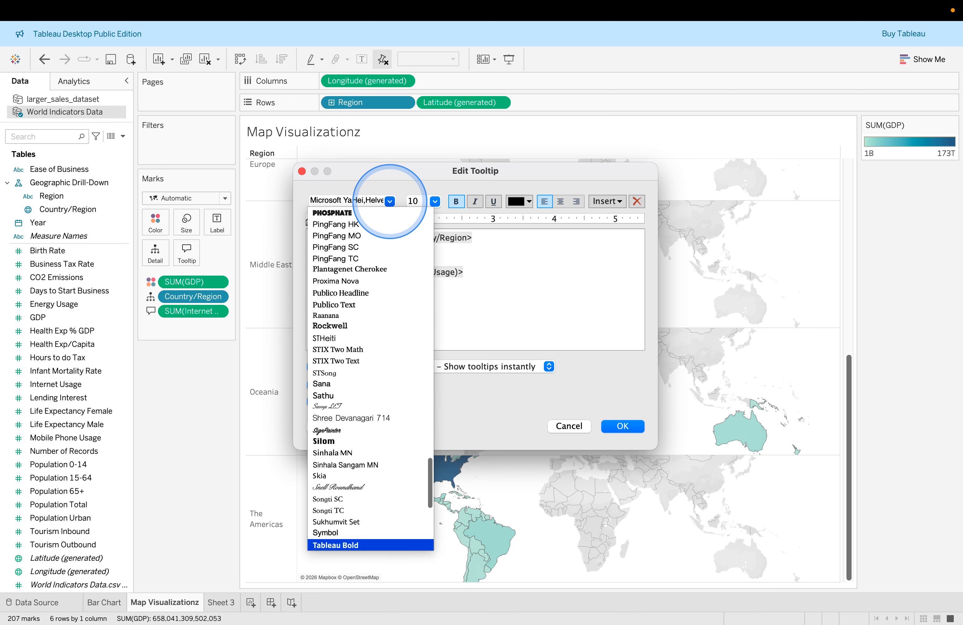
key("a")
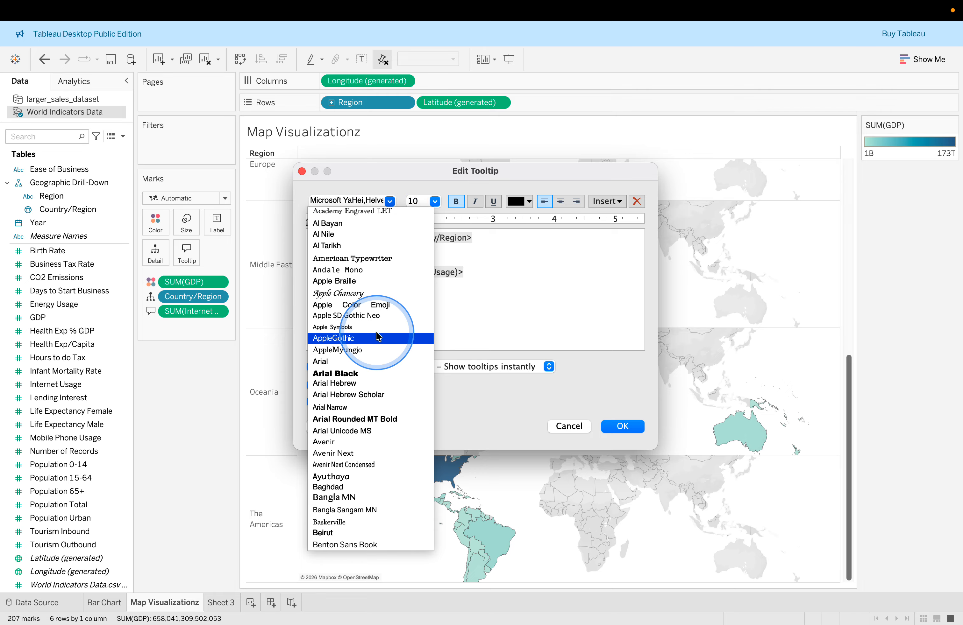
scroll(377, 337, "down", 20)
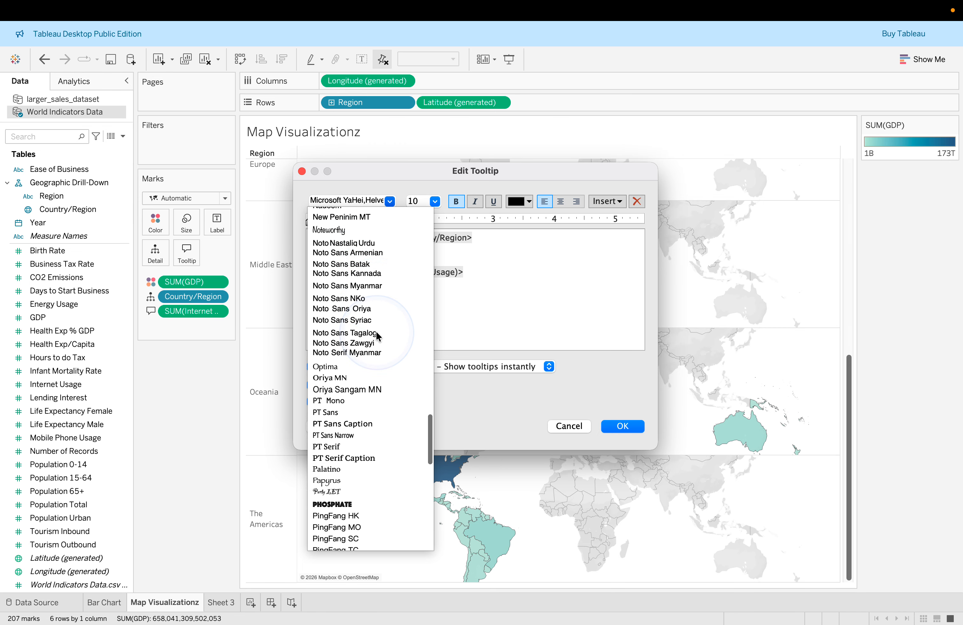
scroll(378, 336, "down", 20)
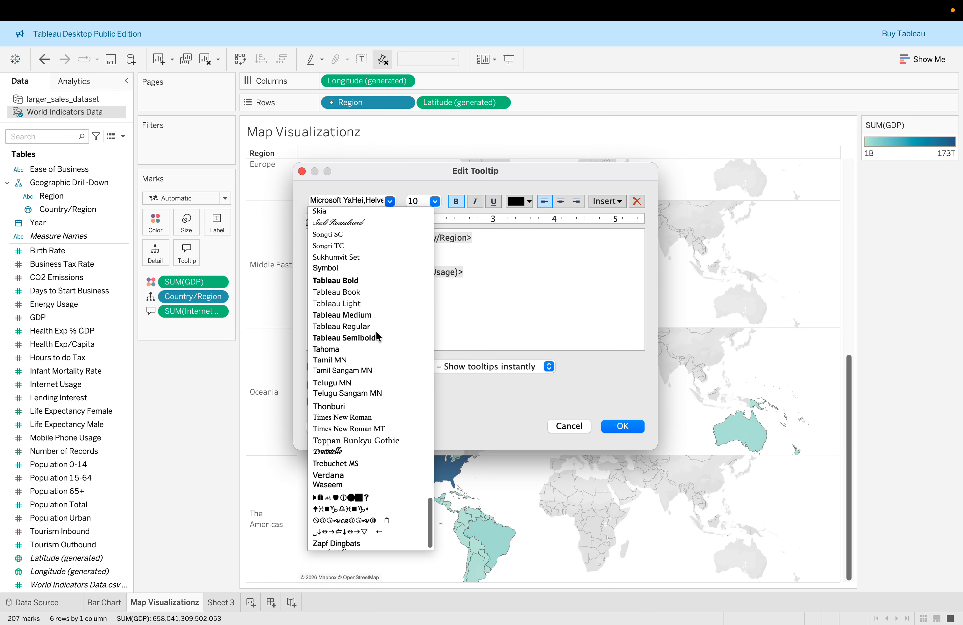
left_click(362, 289)
left_click(381, 286)
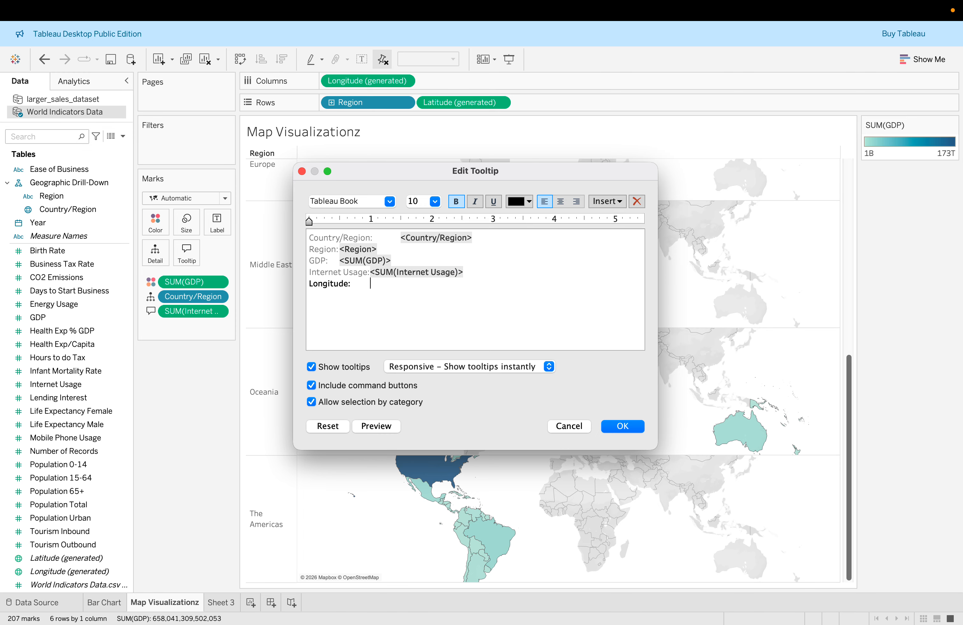
Read lab instruction 6 in the browser and insert the Longitude (generated) field after "Longitude:" in Tableau's tooltip text.
key("ctrl+Right")
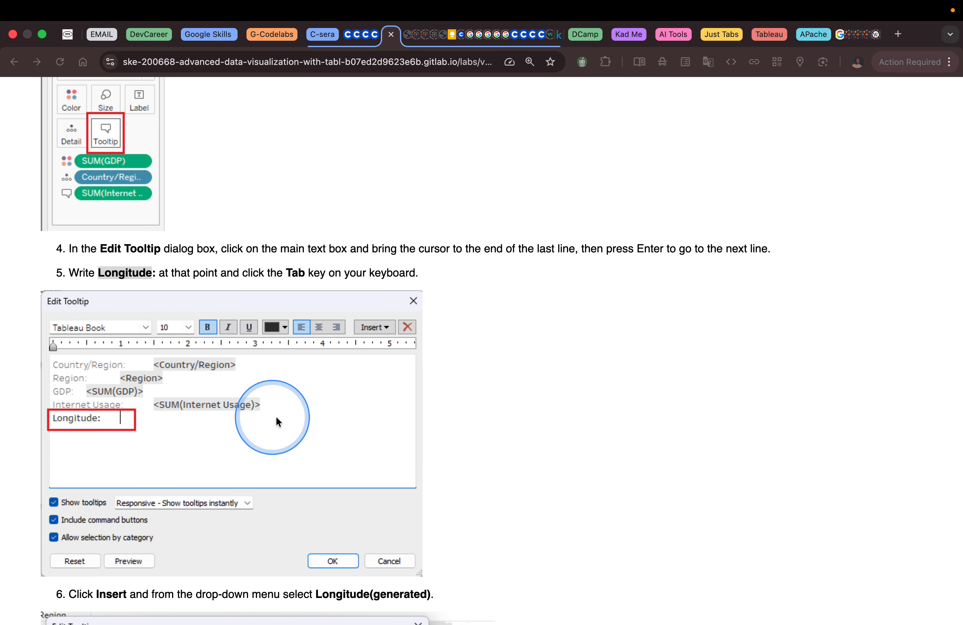
scroll(502, 352, "down", 6)
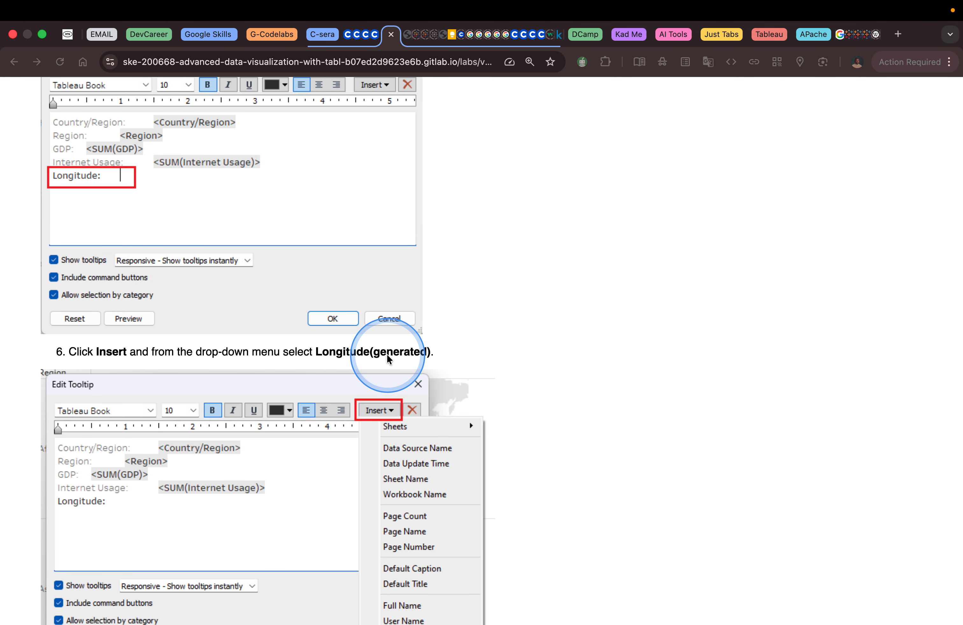
key("ctrl+Left")
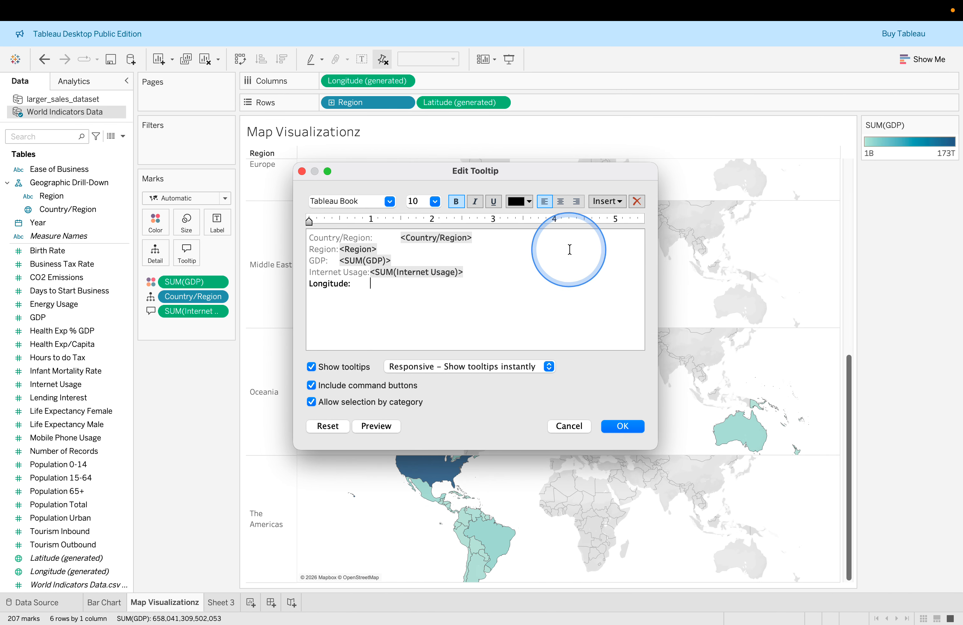
left_click(621, 202)
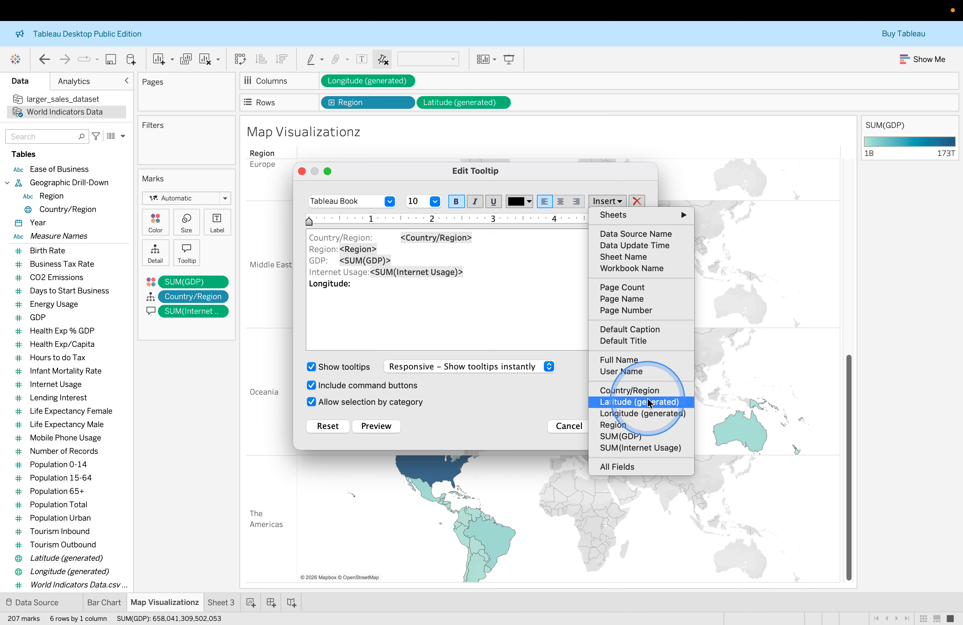
left_click(652, 414)
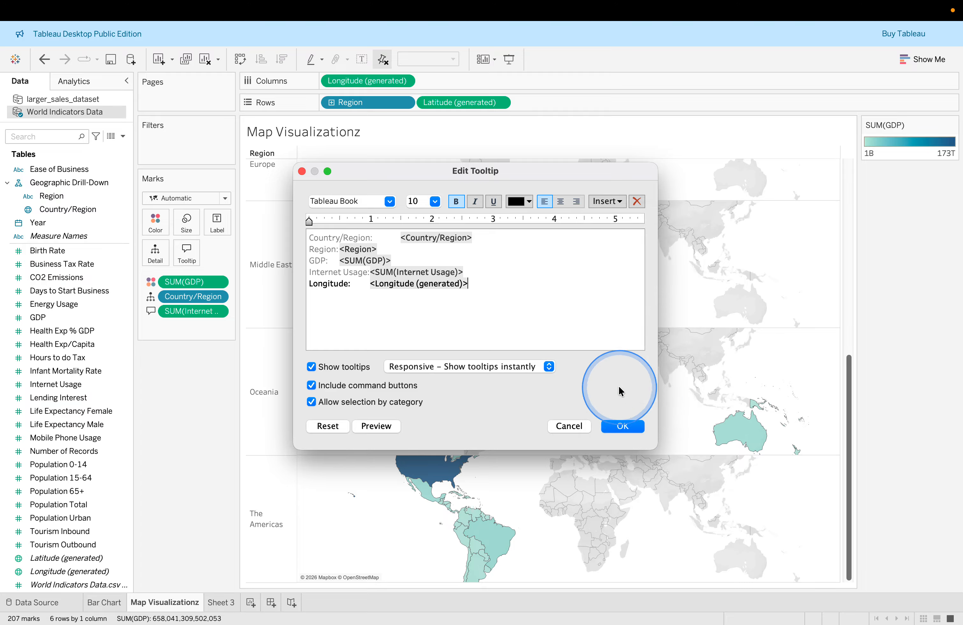
mouse_move(513, 4)
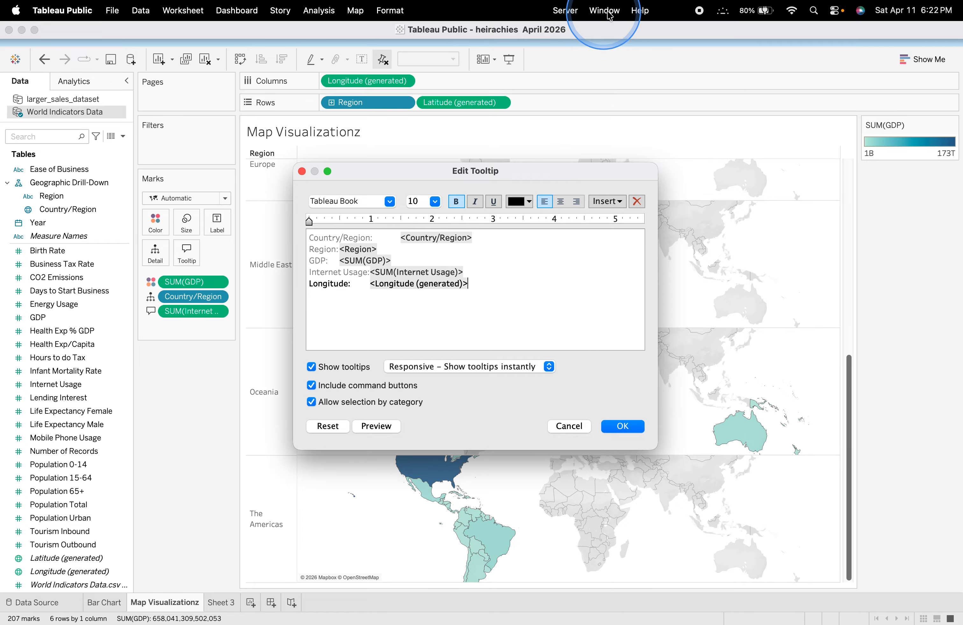
left_click(487, 282)
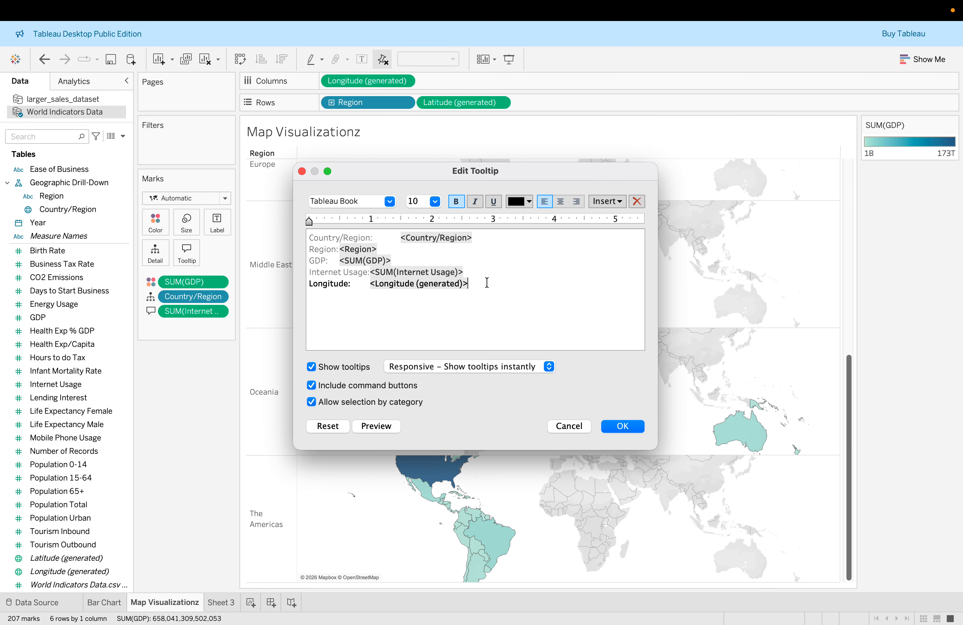
Read lab instruction 7 in the browser and set the tooltip display in Tableau to "On Hover – Show tooltips on hover".
key("super+Tab")
scroll(534, 343, "down", 10)
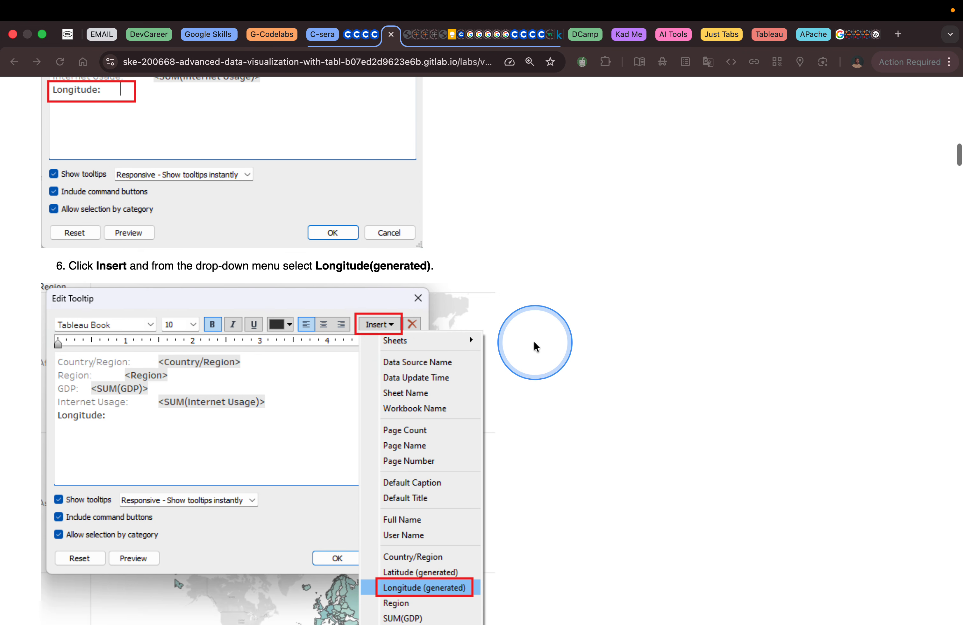
scroll(535, 346, "down", 4)
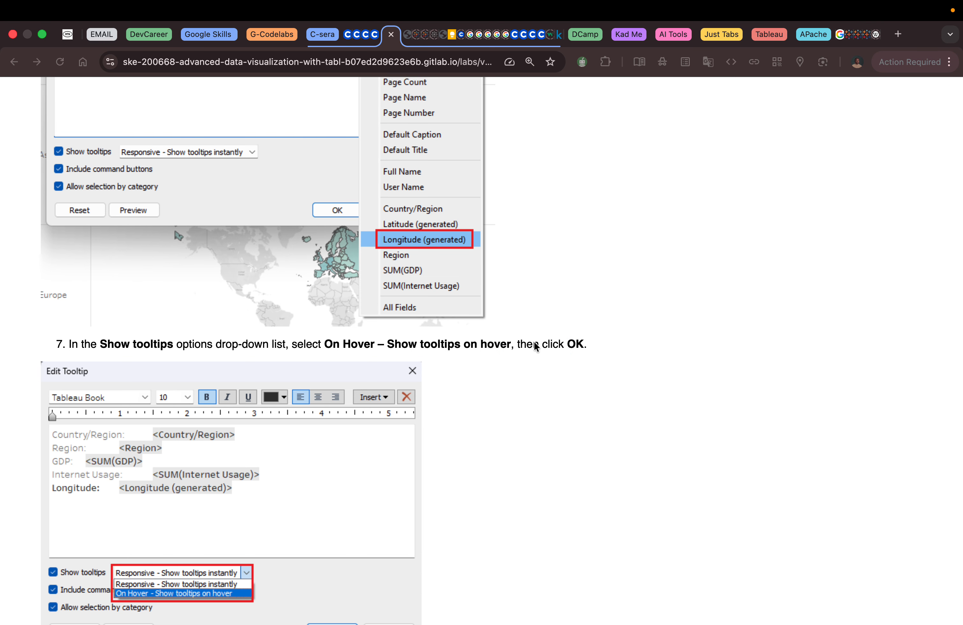
scroll(535, 347, "up", 3)
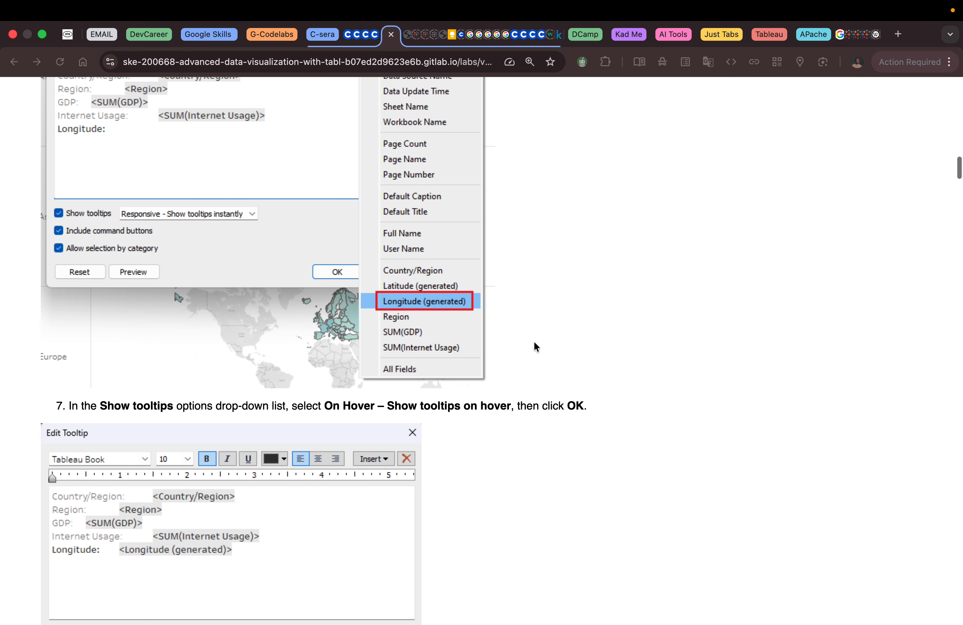
scroll(535, 347, "down", 4)
scroll(534, 343, "down", 4)
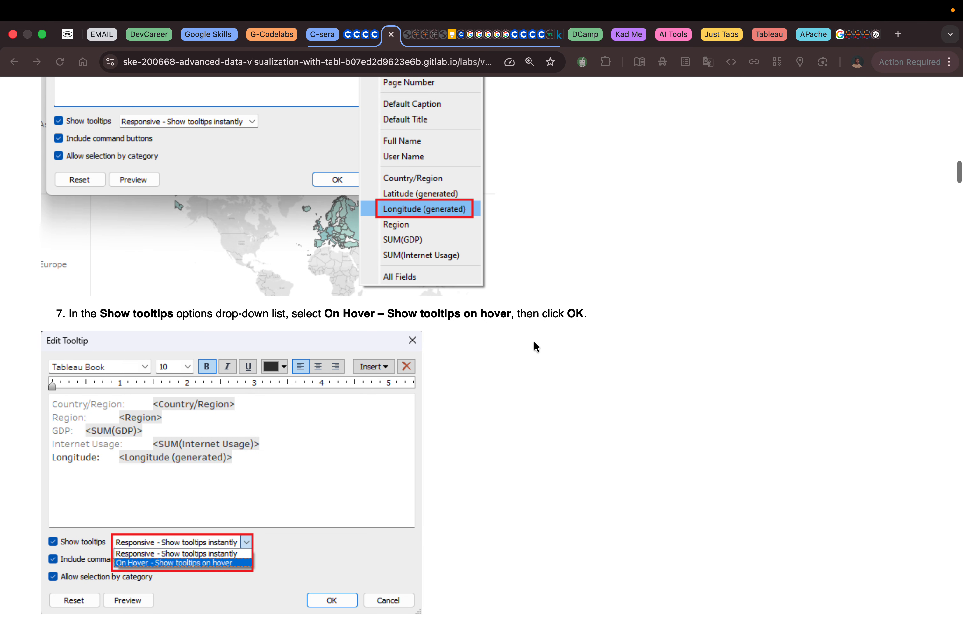
left_click(457, 270)
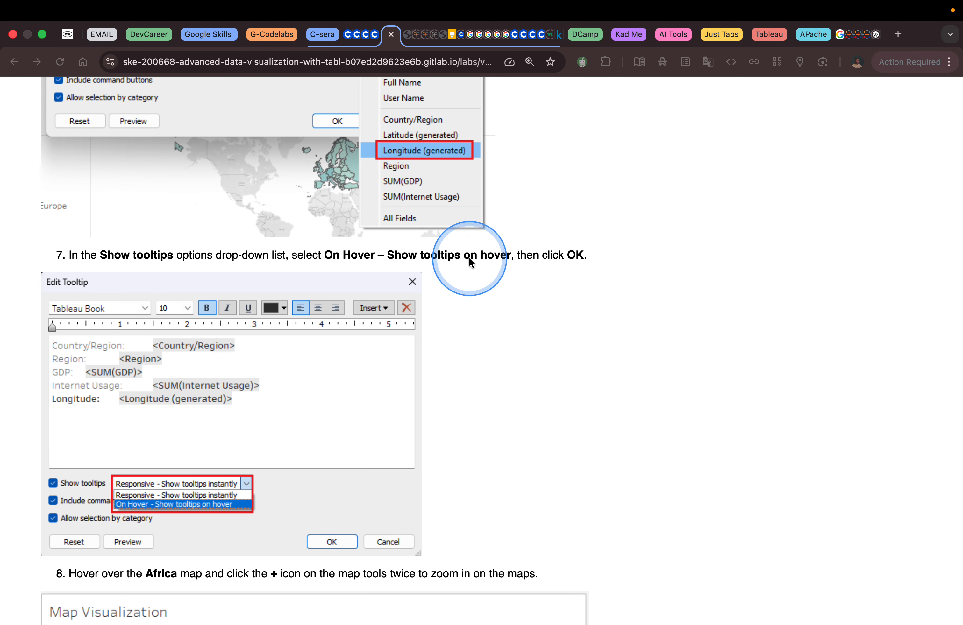
key("ctrl+Left")
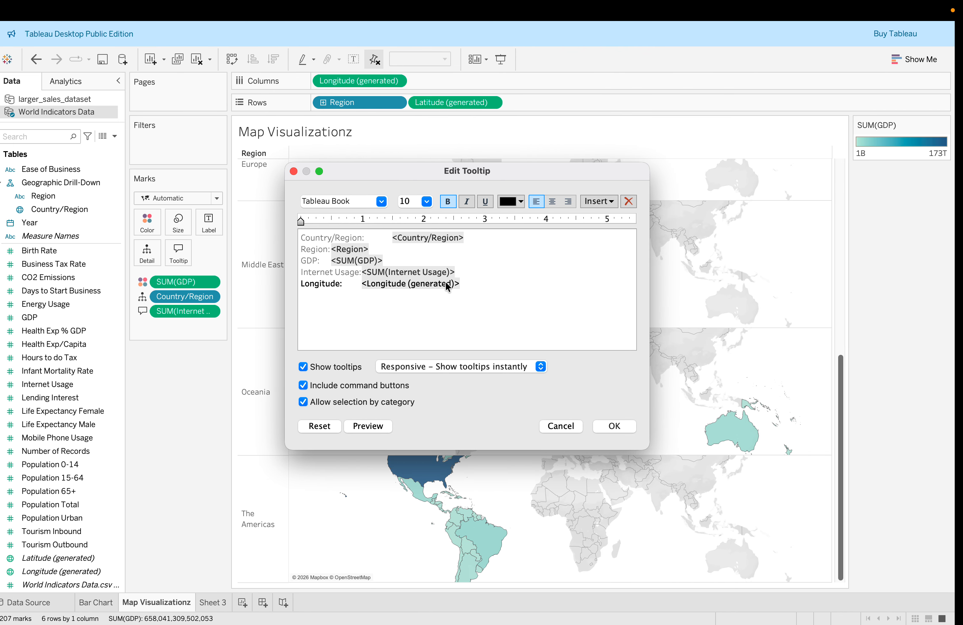
left_click(499, 368)
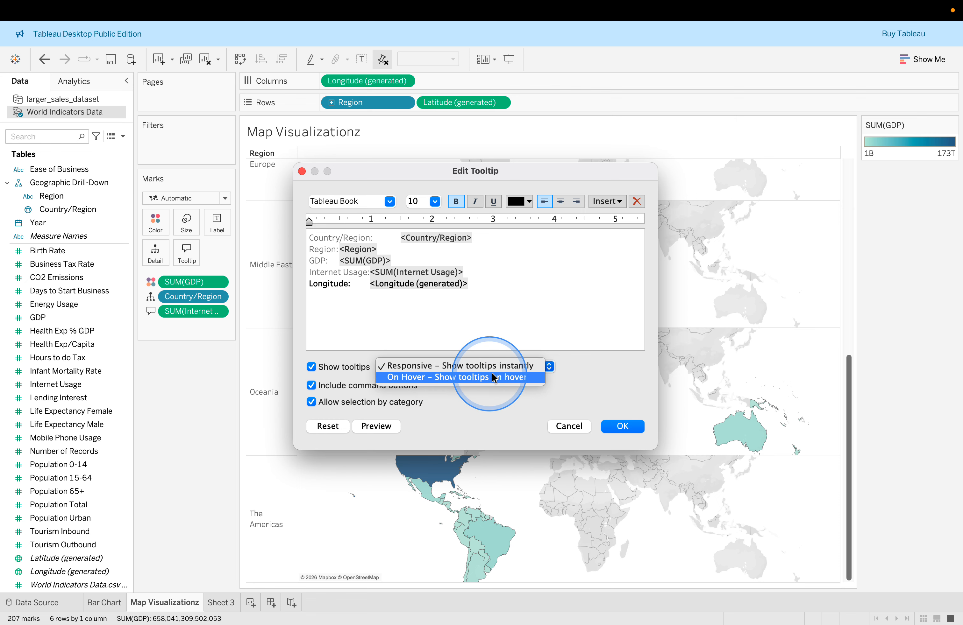
left_click(508, 376)
Read lab instruction 8 on zooming the Africa map, return to Tableau and apply the tooltip edits.
key("ctrl+Right")
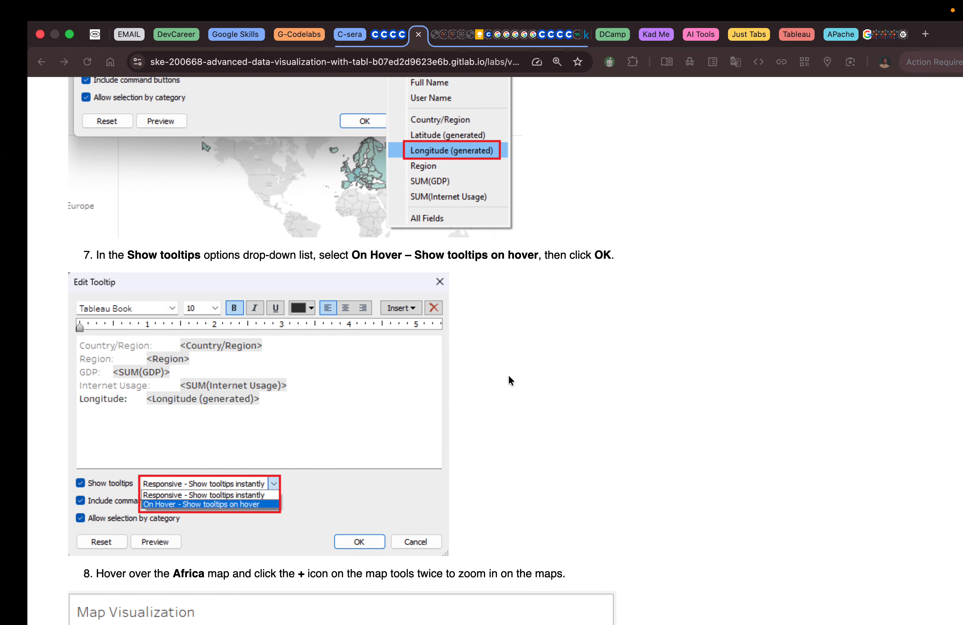
scroll(575, 394, "down", 6)
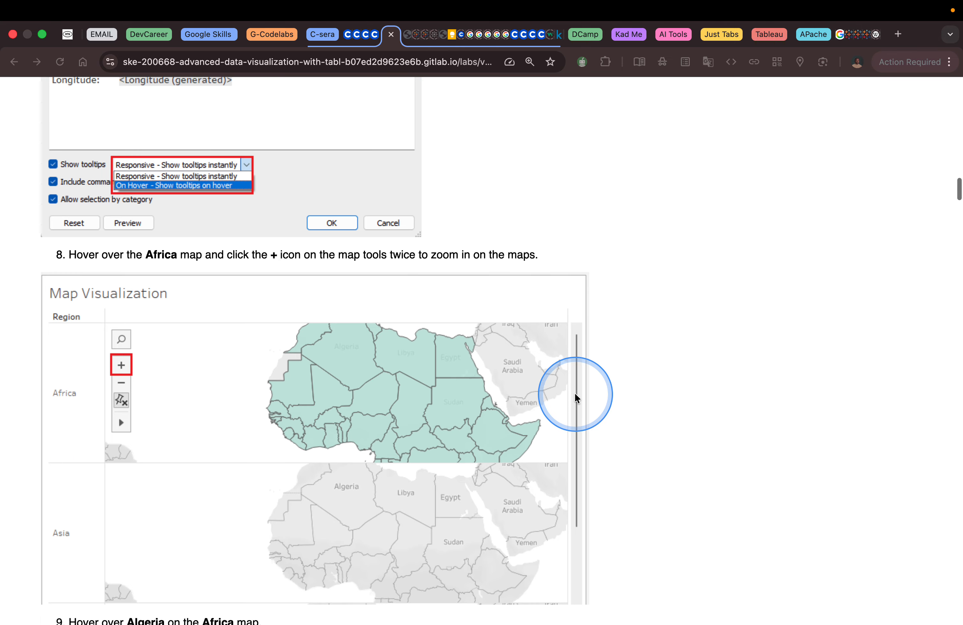
scroll(508, 269, "up", 4)
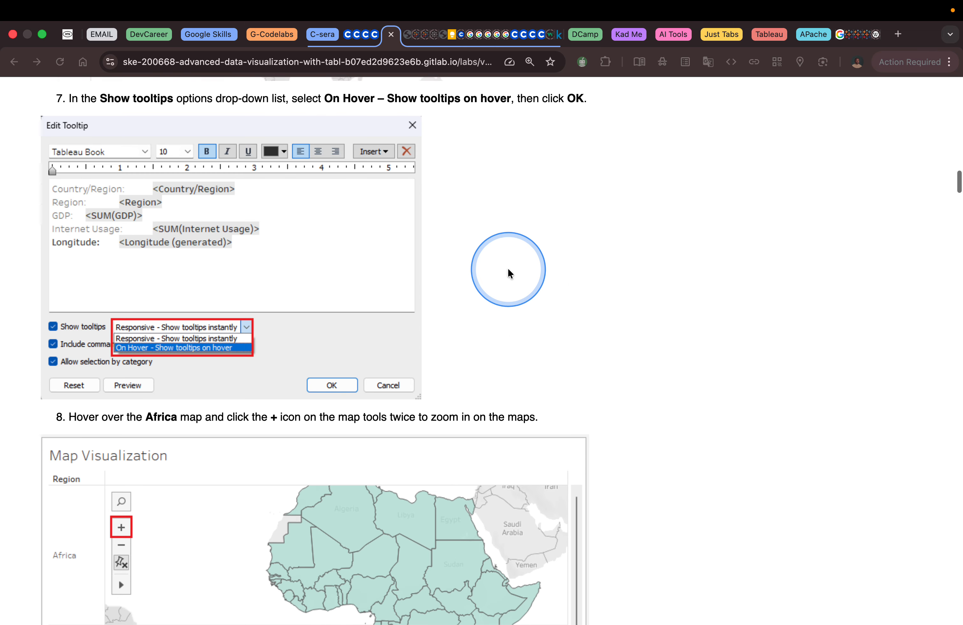
scroll(508, 269, "down", 3)
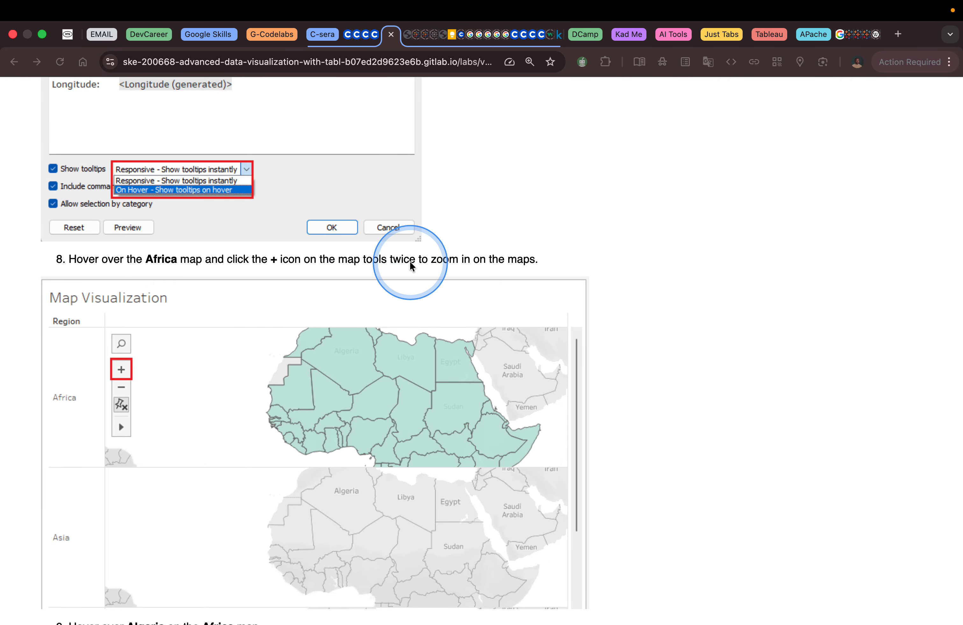
key("ctrl+Left")
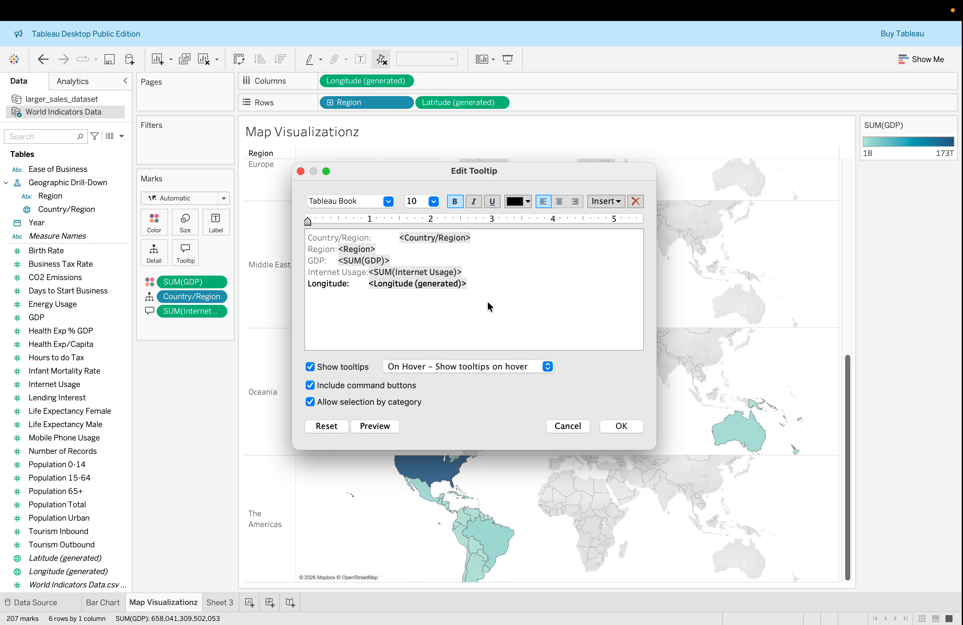
left_click(622, 426)
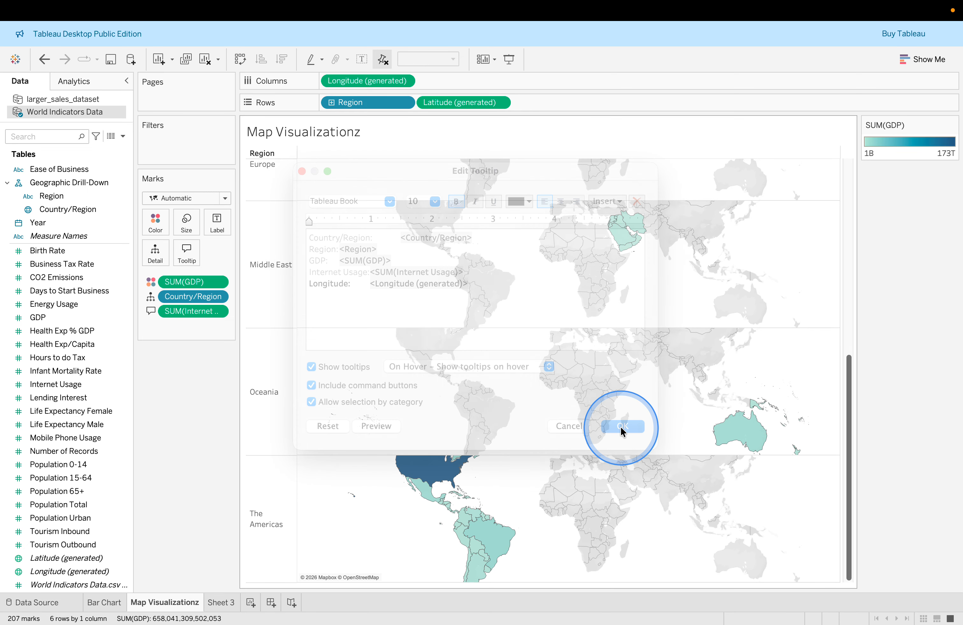
Zoom in on the Africa map twice and display the tooltip for Nigeria.
scroll(581, 328, "up", 10)
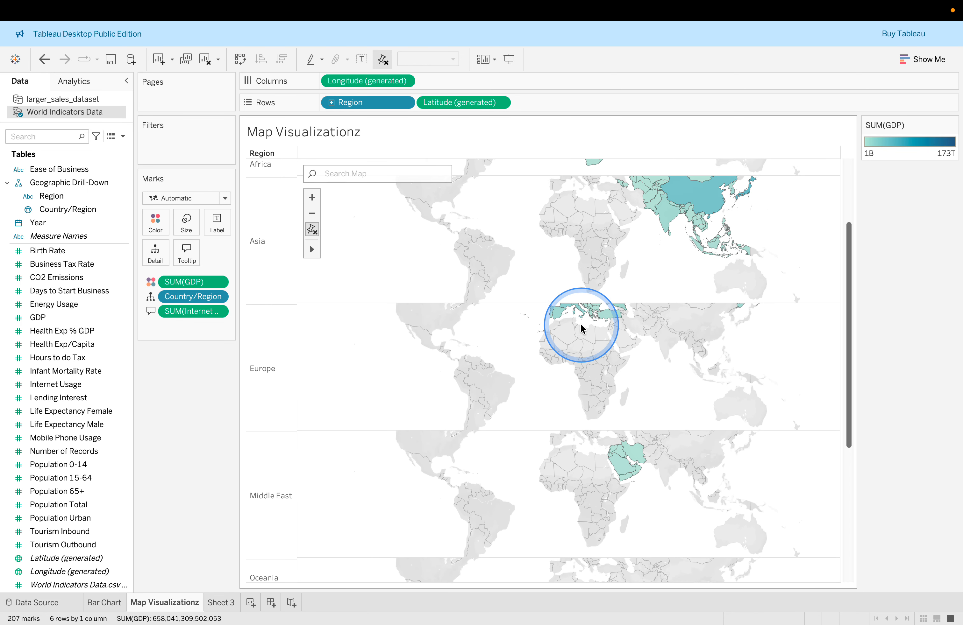
left_click(312, 198)
left_click(312, 198)
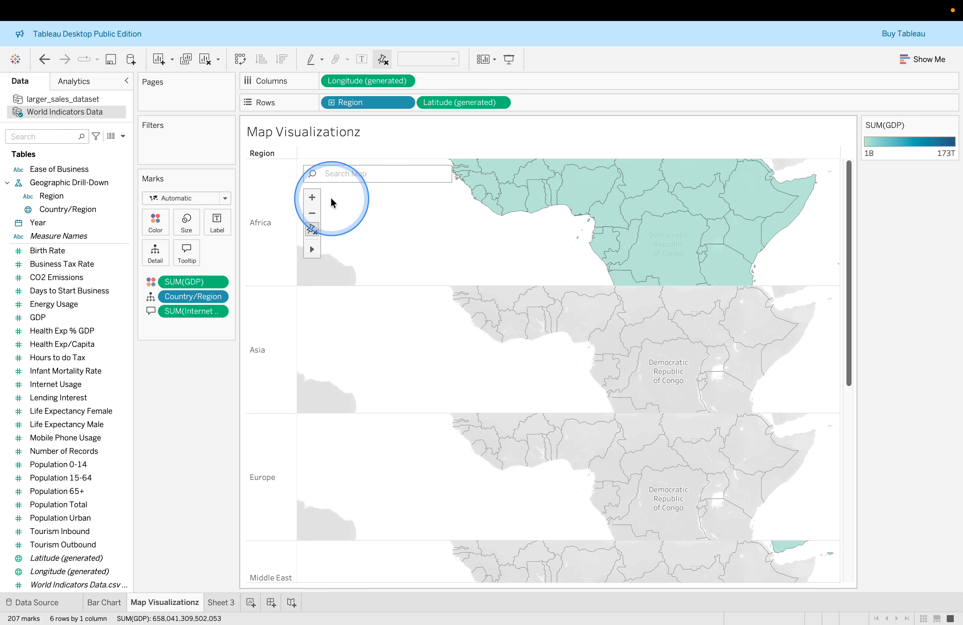
left_click(584, 195)
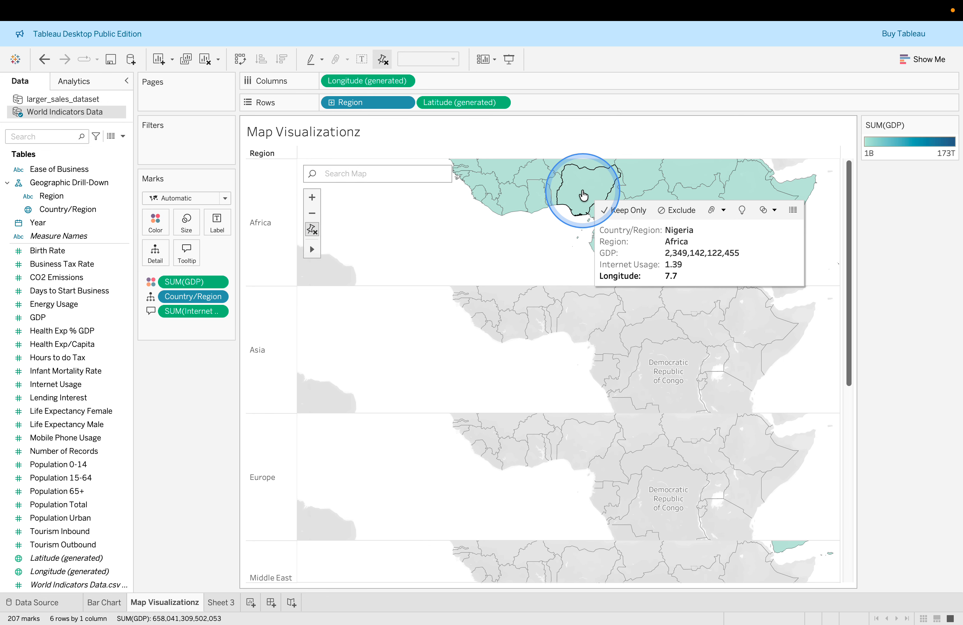
Read lab instruction 9 on the Africa map in the browser and return to Tableau.
key("ctrl+Right")
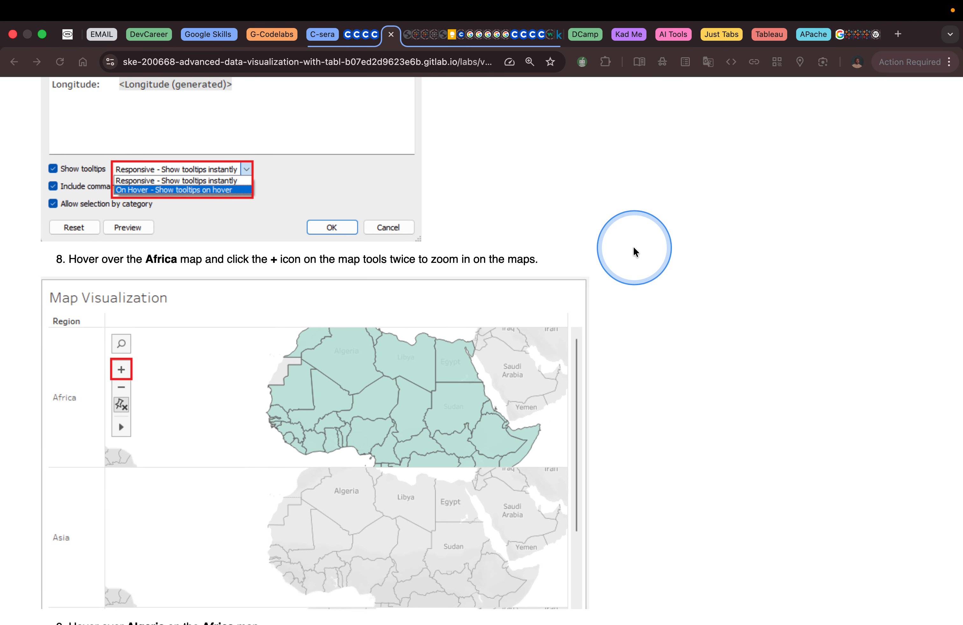
scroll(633, 248, "down", 5)
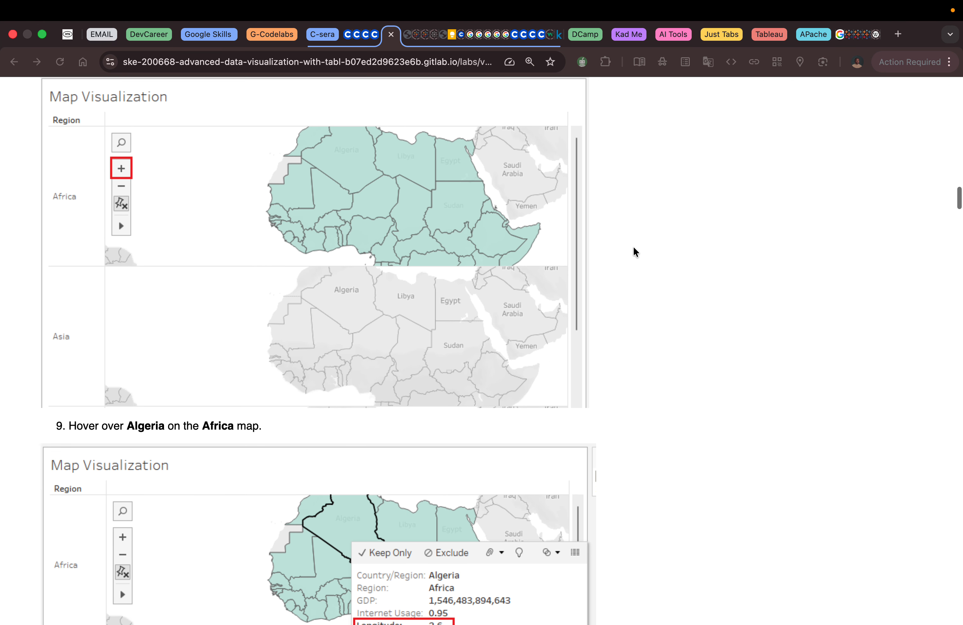
key("ctrl+Left")
Zoom the map out one level, pan it to bring northern Africa into view and display the tooltip for Algeria.
left_click(565, 279)
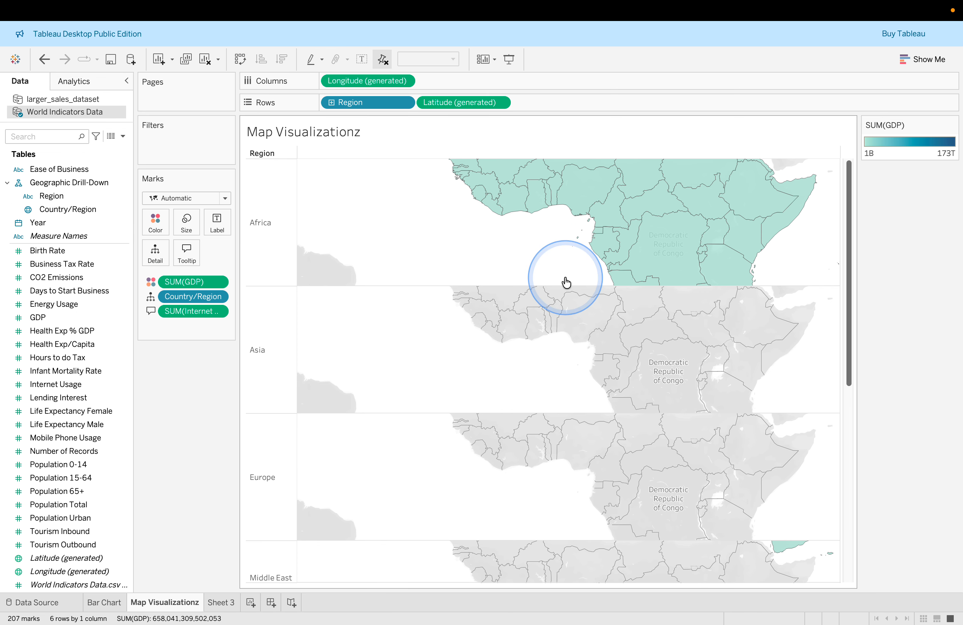
left_click(312, 213)
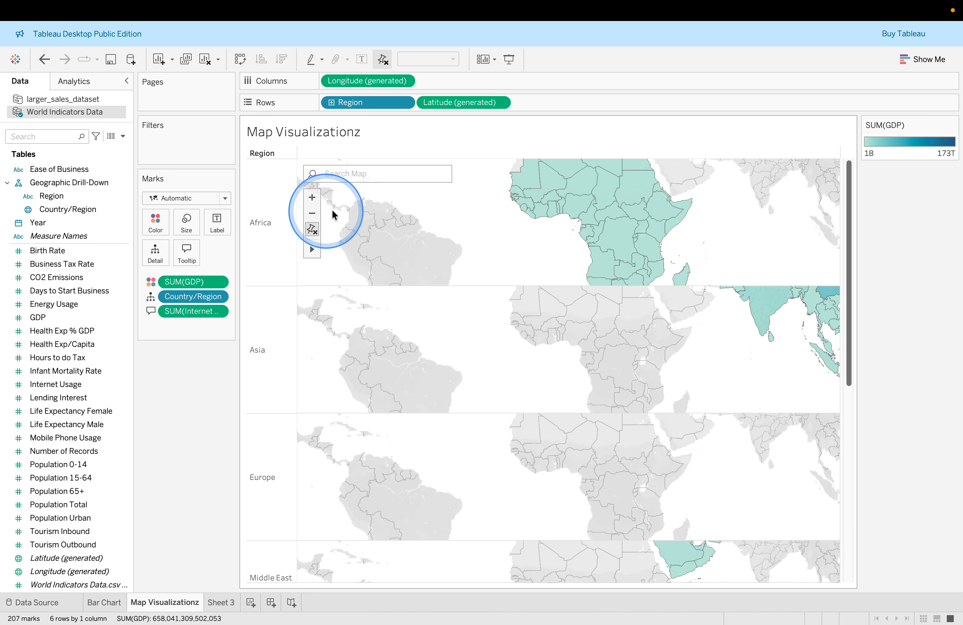
mouse_move(312, 249)
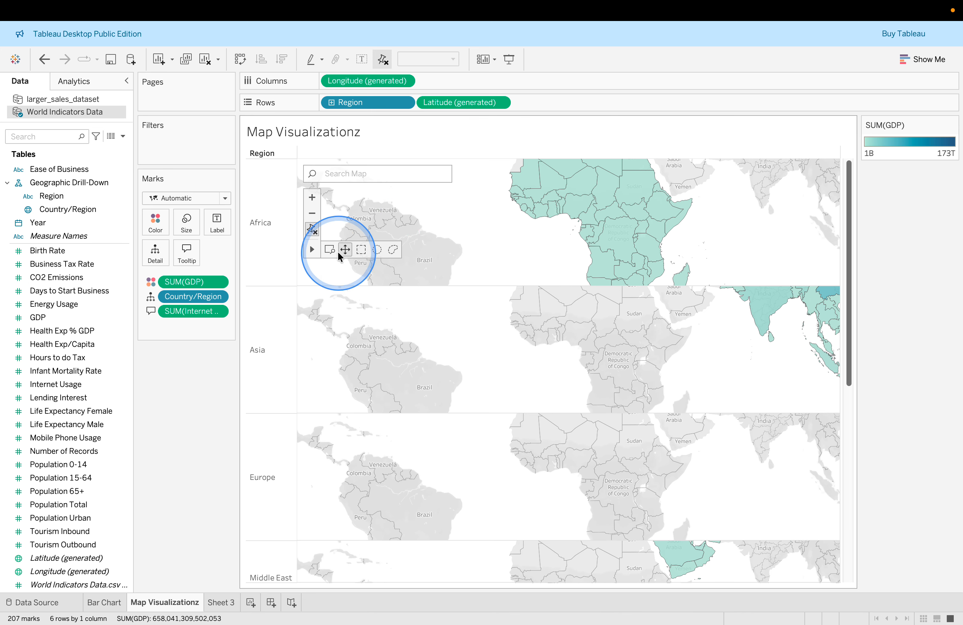
left_click(346, 250)
left_click_drag(440, 227, 437, 267)
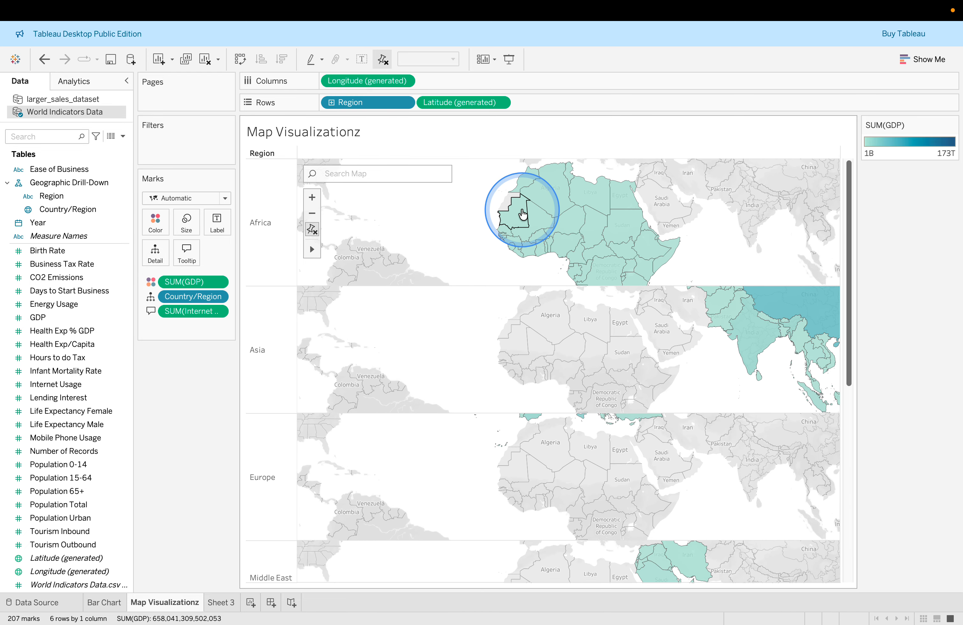
mouse_move(551, 202)
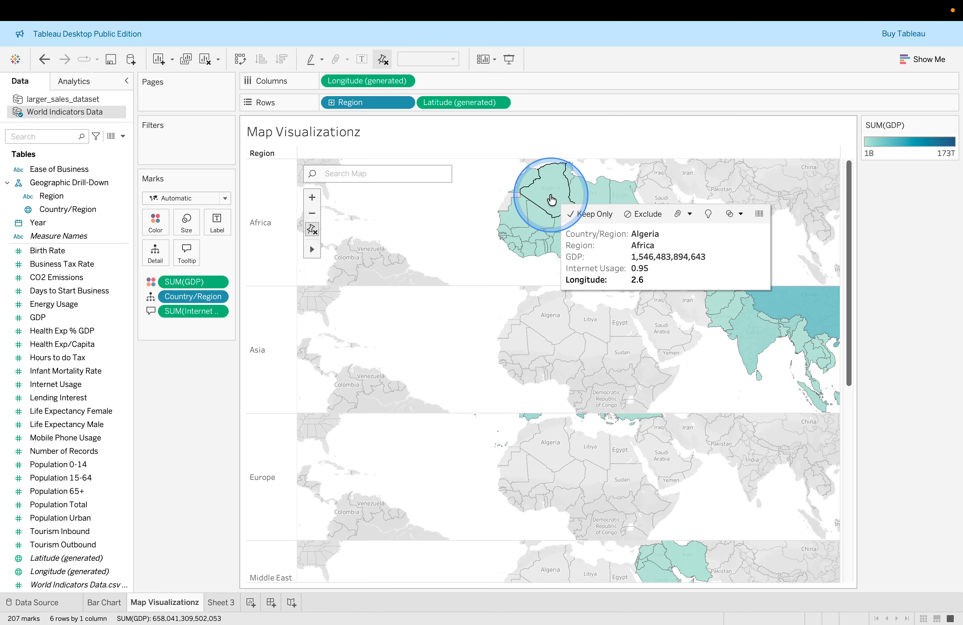
Read lab instruction 10 and tooltip formatting instructions 1 and 2 in the browser, and return to Tableau.
key("ctrl+Right")
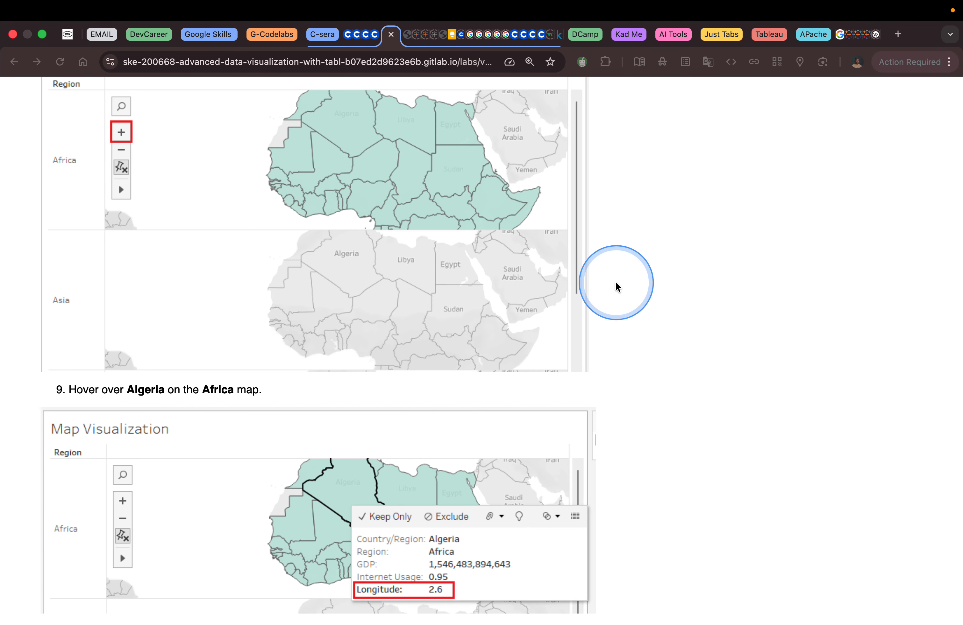
scroll(616, 286, "down", 5)
scroll(615, 286, "down", 5)
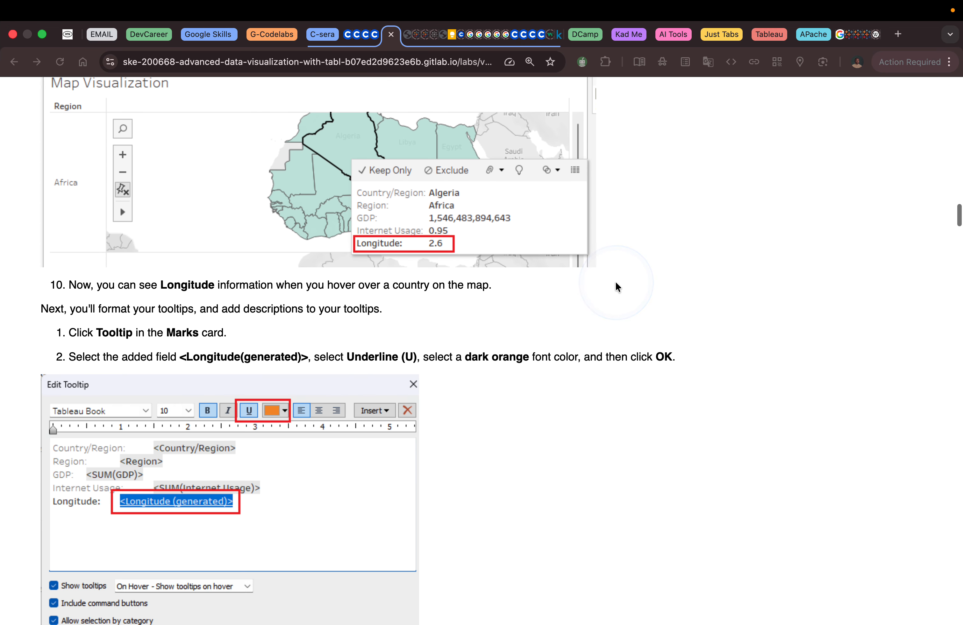
scroll(616, 286, "down", 1)
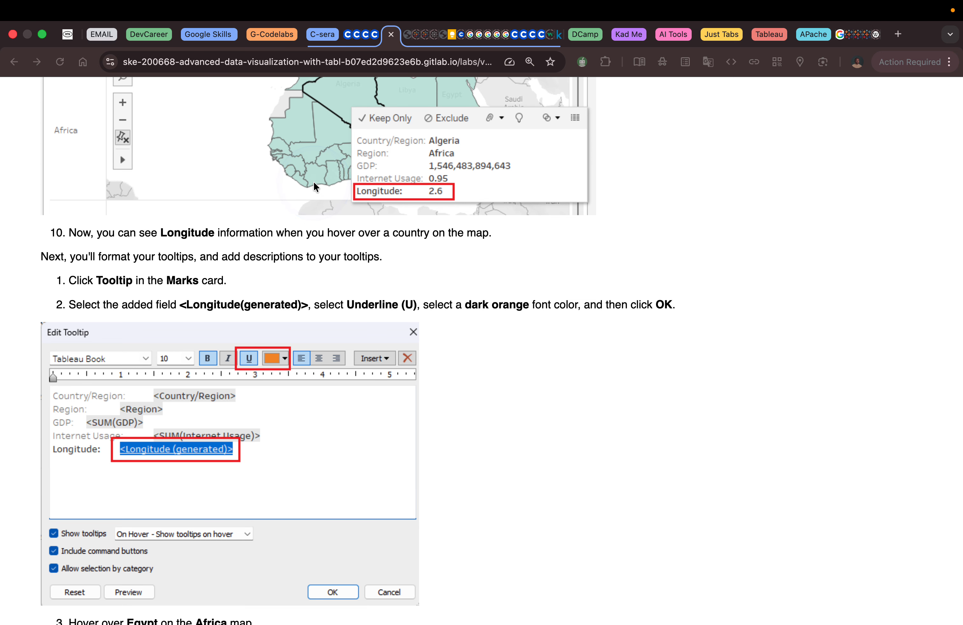
scroll(330, 259, "down", 2)
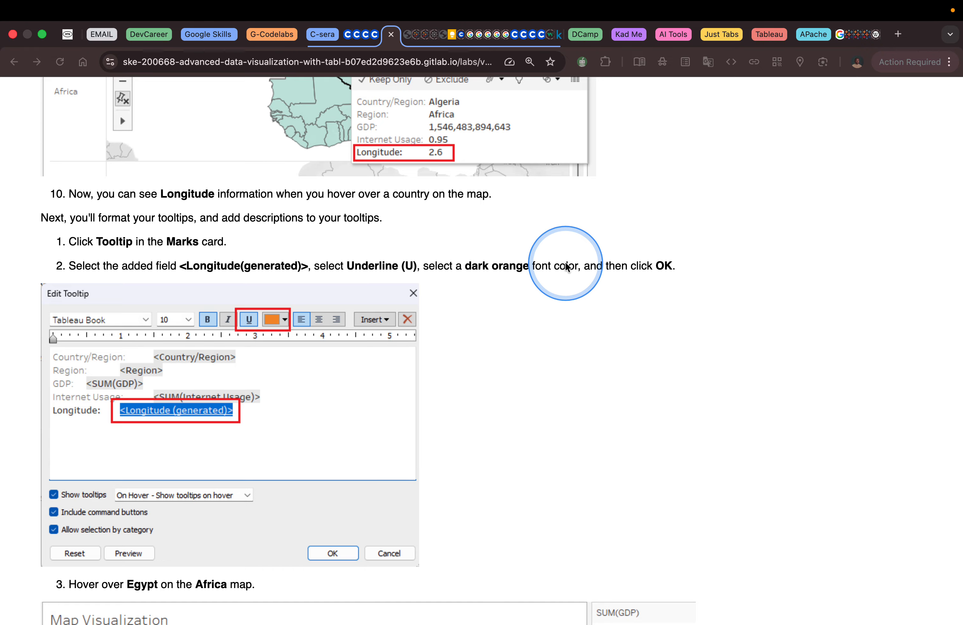
key("ctrl+Left")
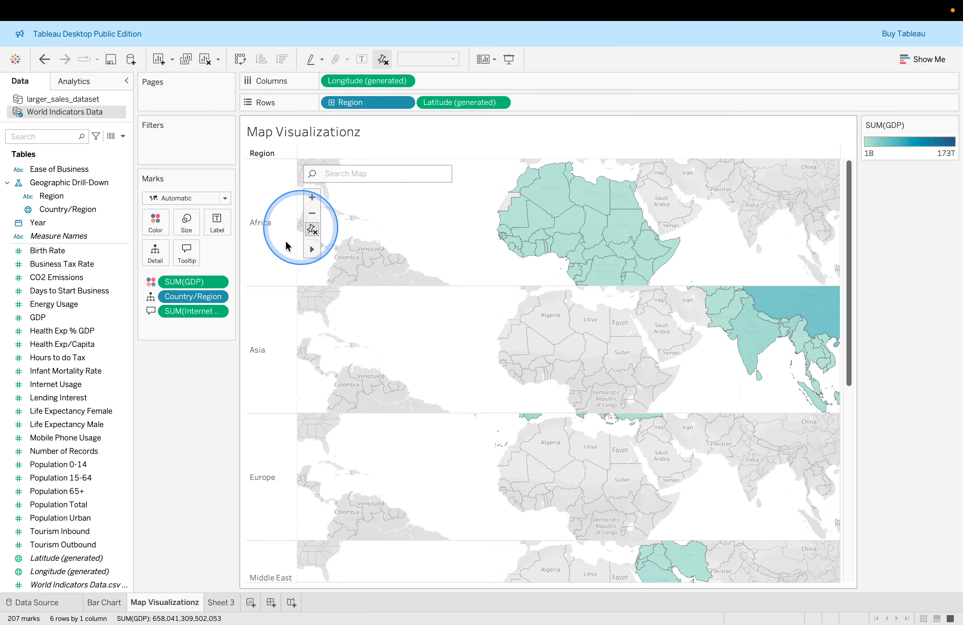
Underline the Longitude (generated) field in the map's tooltip text, colour it dark orange and apply the edits.
left_click(175, 258)
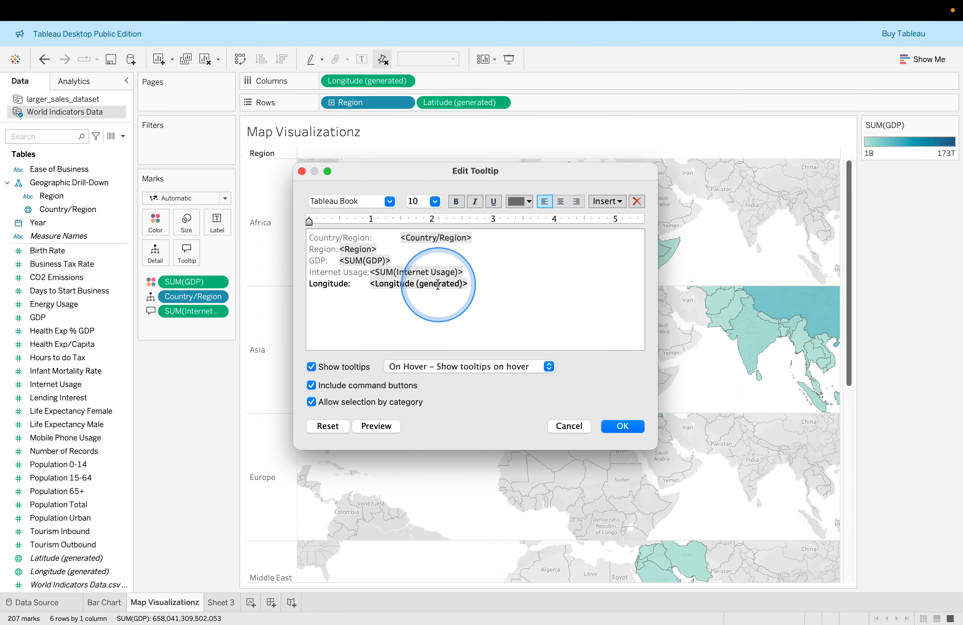
left_click_drag(477, 281, 369, 286)
left_click(494, 201)
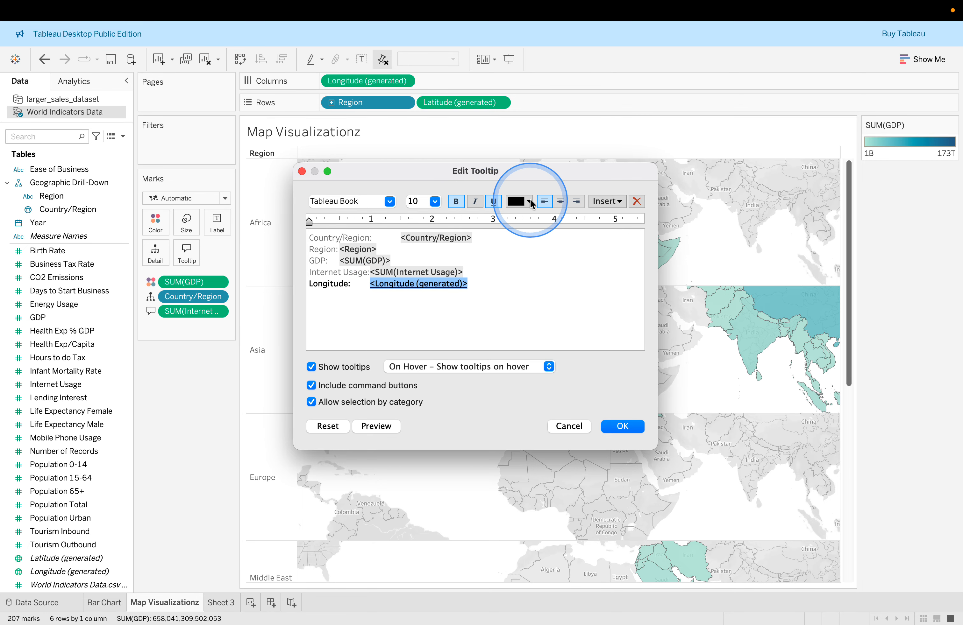
left_click(528, 203)
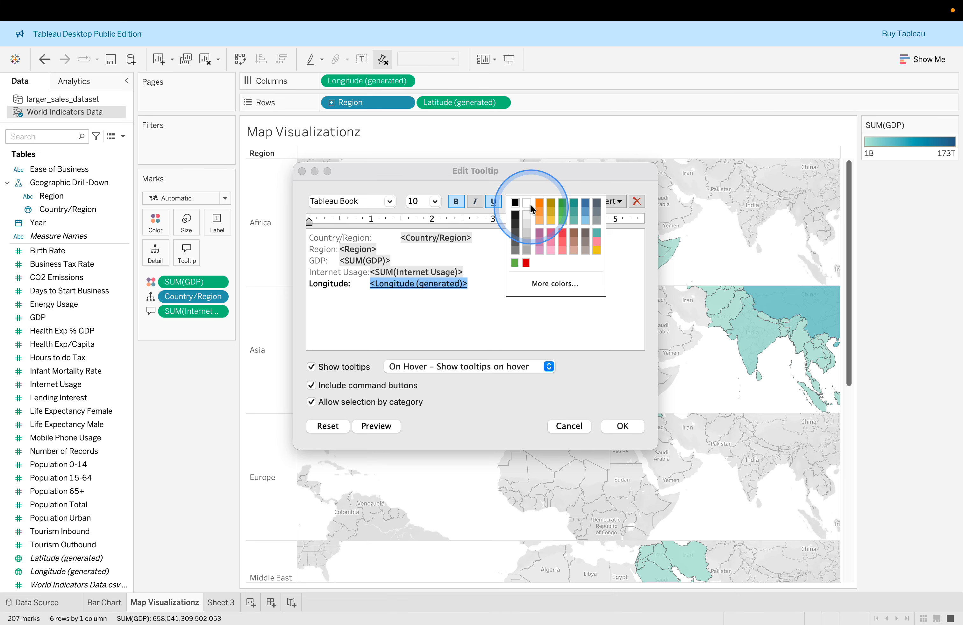
left_click(539, 206)
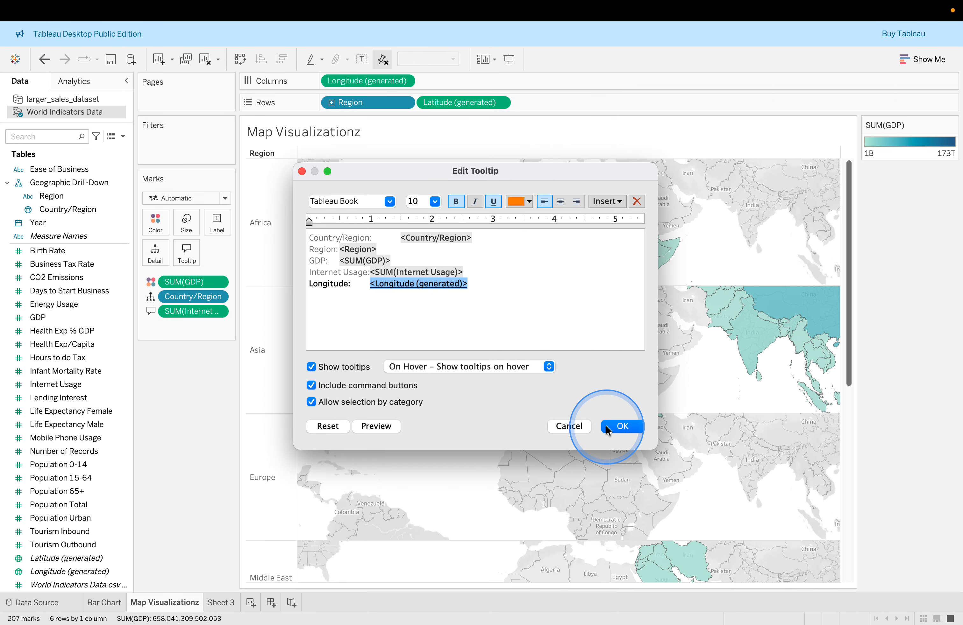
left_click(622, 426)
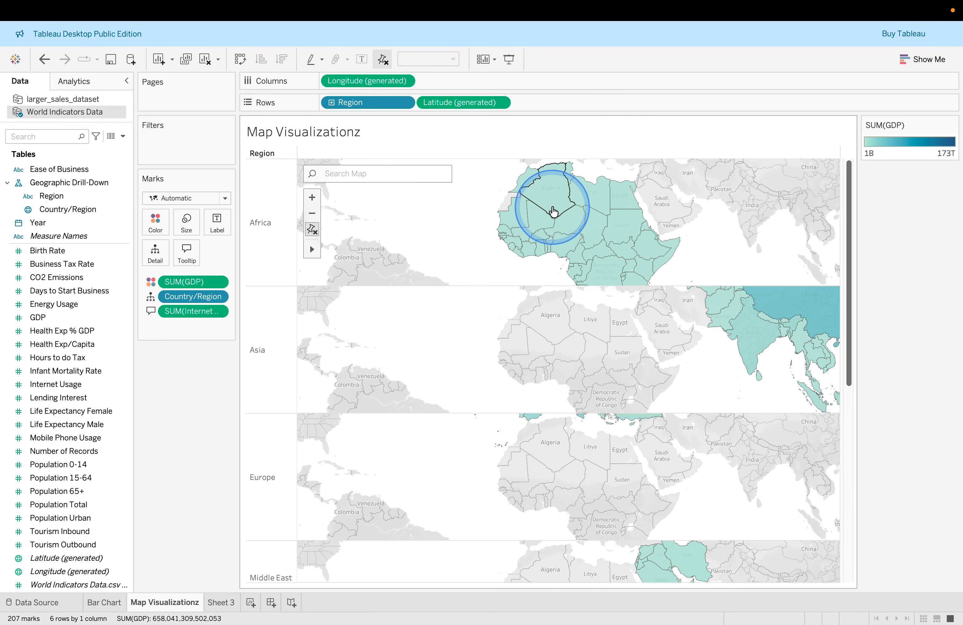
Read formatting instruction 3 in the browser and display the tooltip for Egypt on Tableau's Africa map.
mouse_move(544, 199)
key("ctrl+Right")
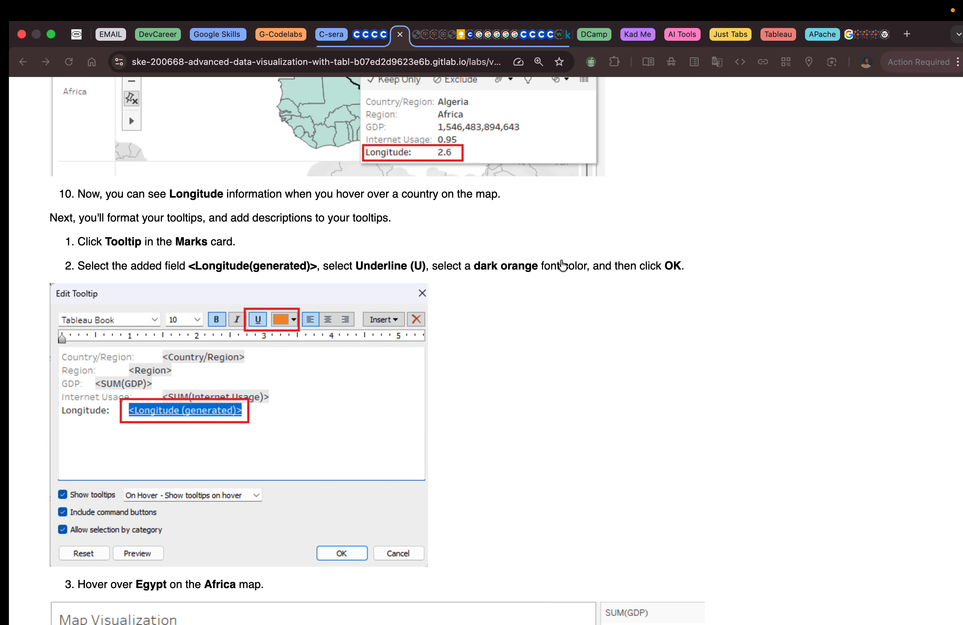
scroll(591, 307, "down", 5)
scroll(591, 312, "down", 2)
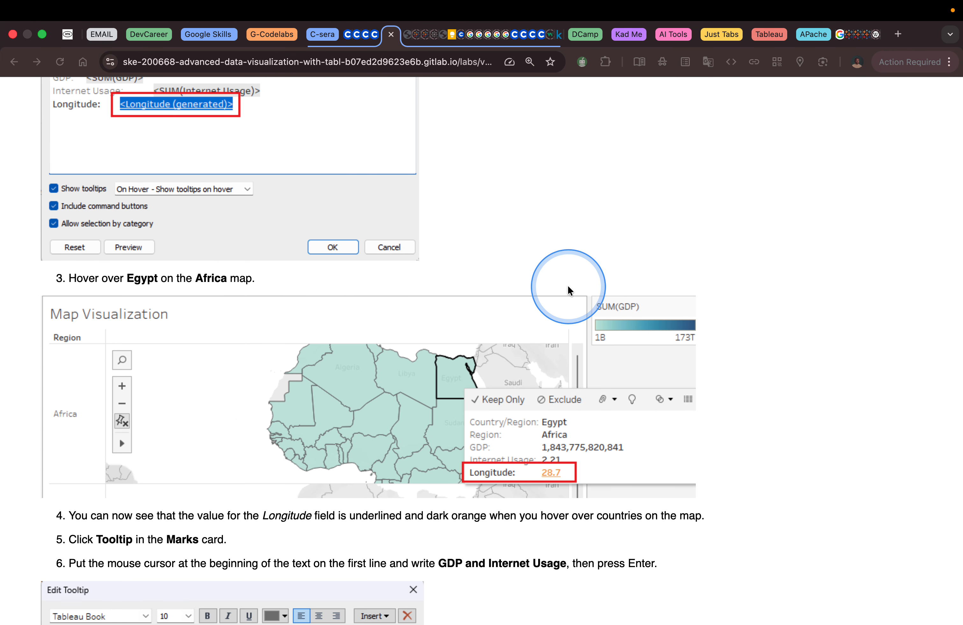
scroll(468, 274, "down", 5)
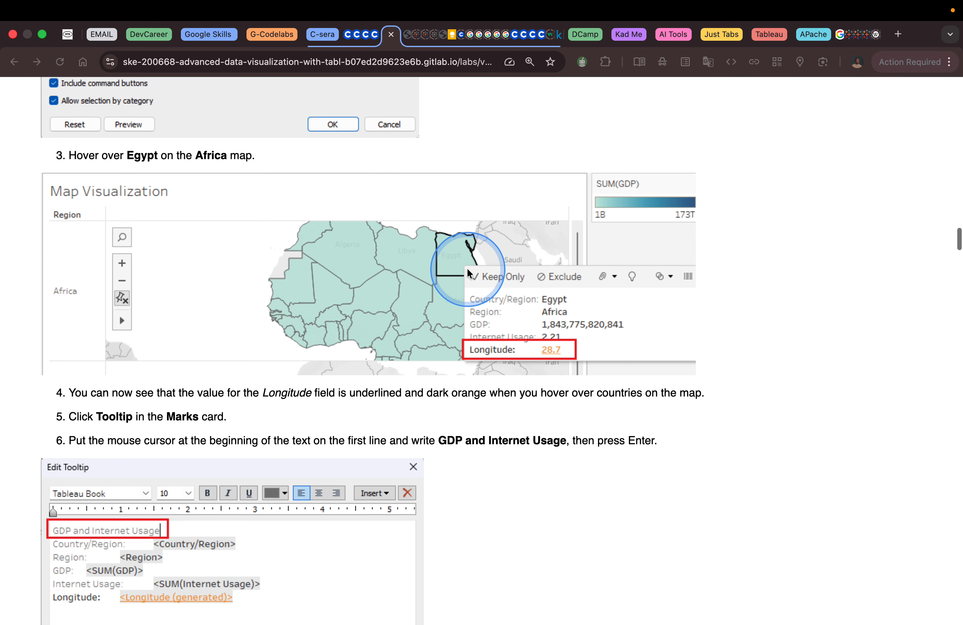
scroll(468, 270, "down", 3)
key("ctrl+Left")
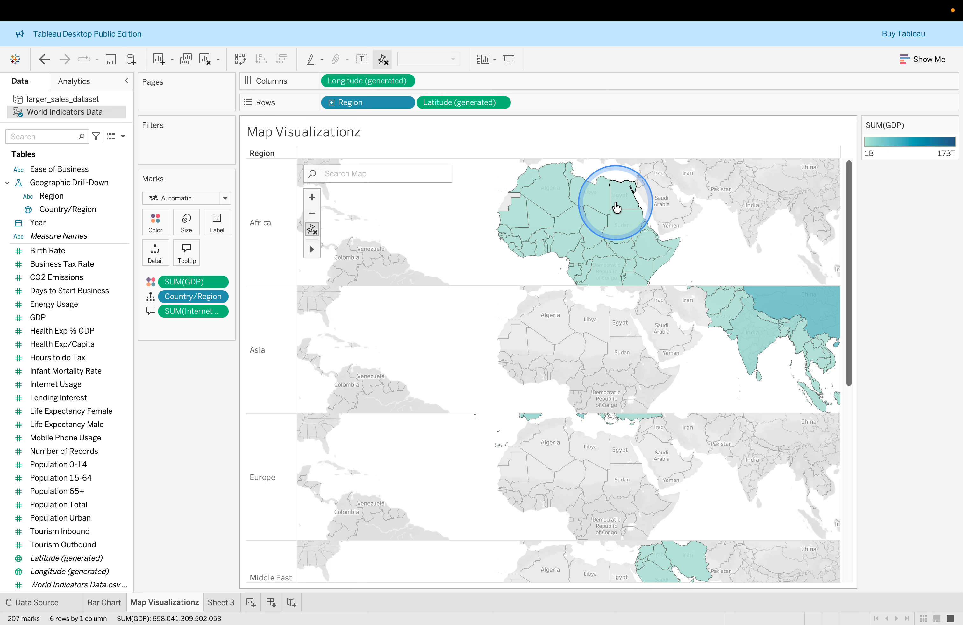
mouse_move(617, 205)
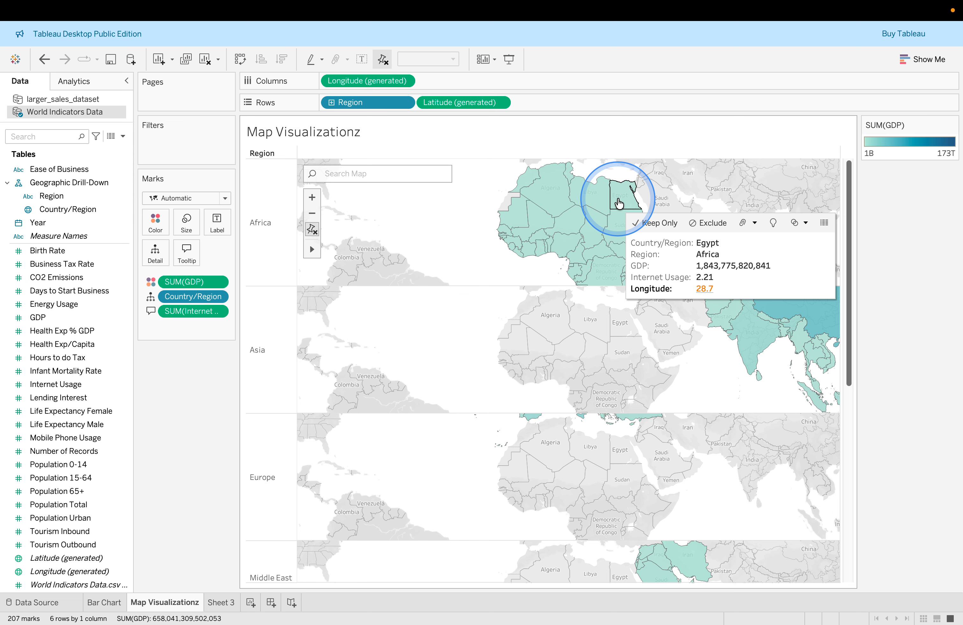
Read formatting instructions 4 to 7 in the browser and copy the text "GDP and Internet Usage" from instruction 6.
key("ctrl+Right")
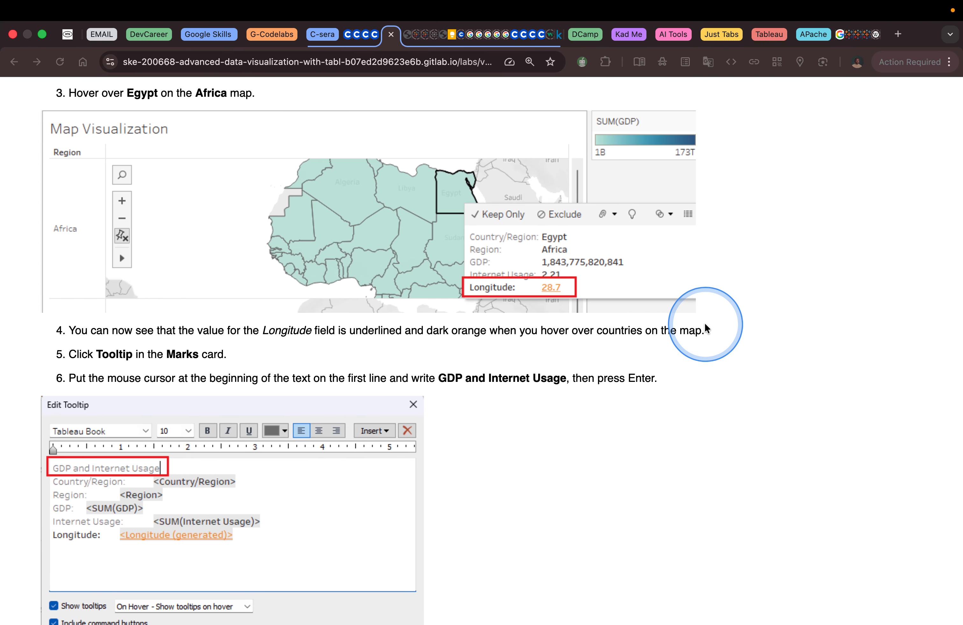
scroll(704, 326, "down", 1)
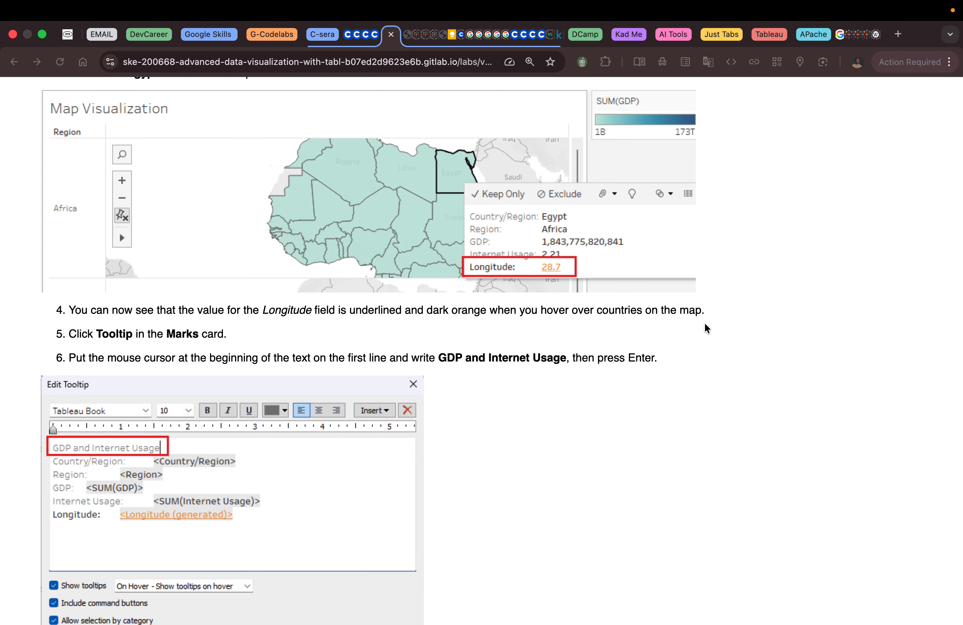
scroll(704, 324, "down", 3)
scroll(707, 328, "down", 3)
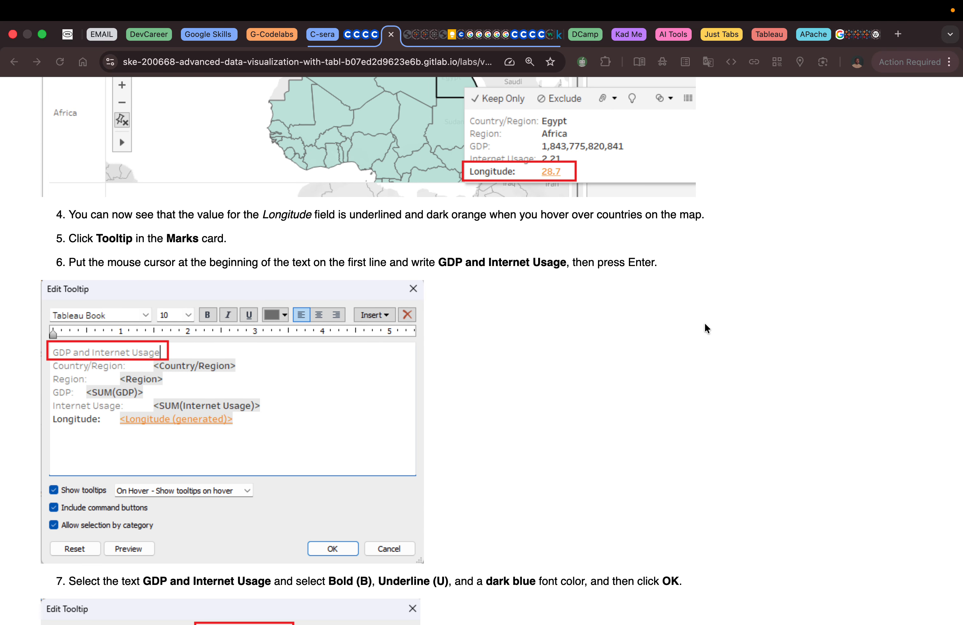
scroll(706, 328, "down", 2)
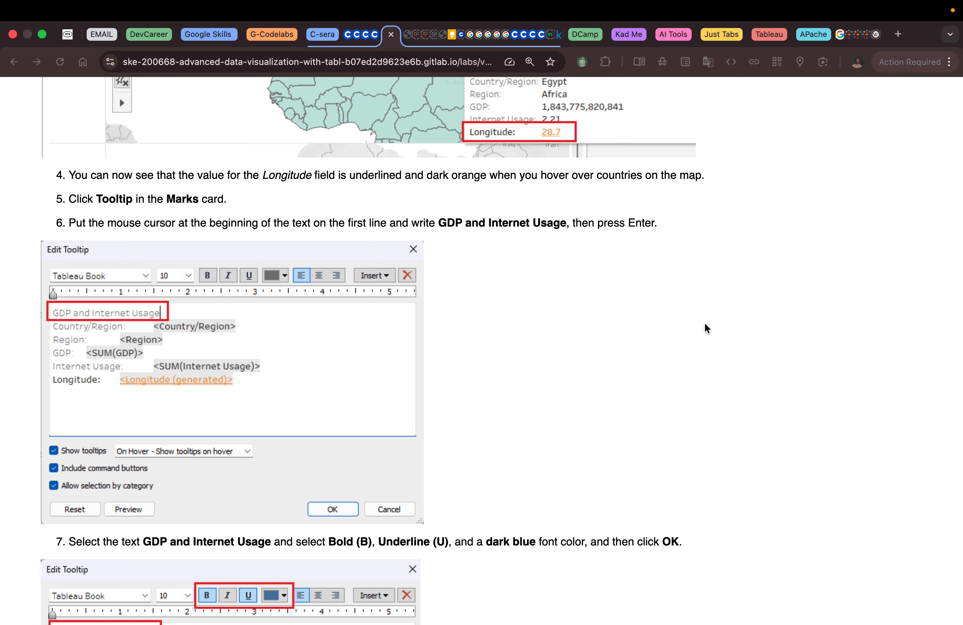
left_click(439, 224)
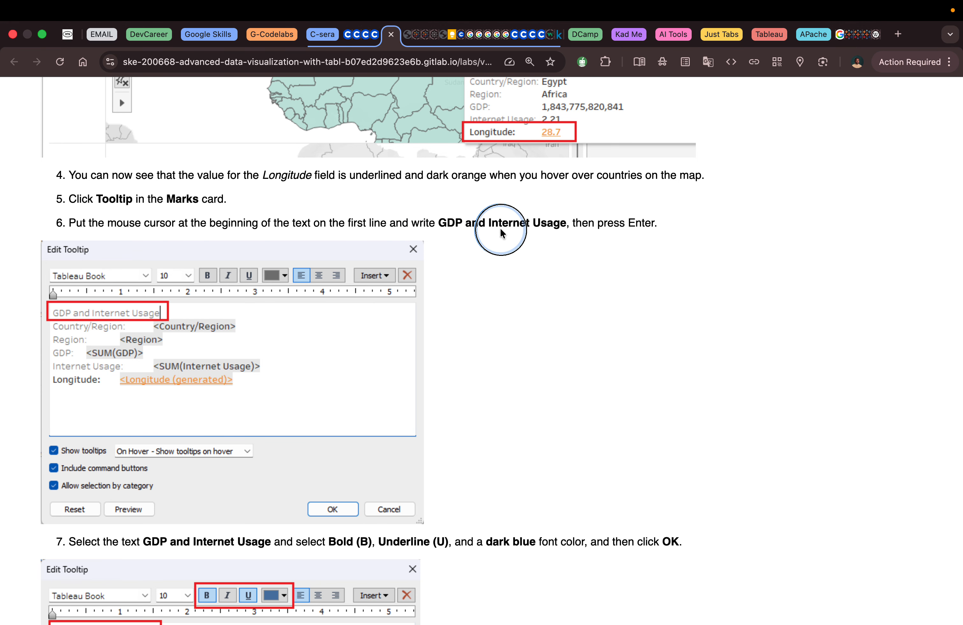
left_click_drag(438, 224, 566, 226)
key("super+c")
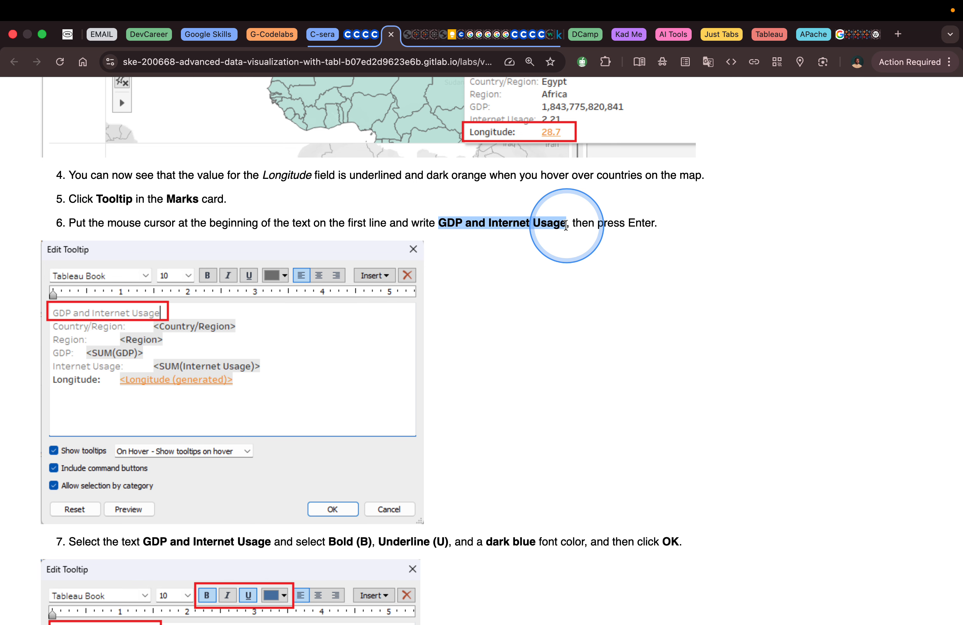
Review formatting instruction 7 in the browser and insert the copied "GDP and Internet Usage" as a new first line in Tableau's tooltip text.
scroll(566, 226, "down", 5)
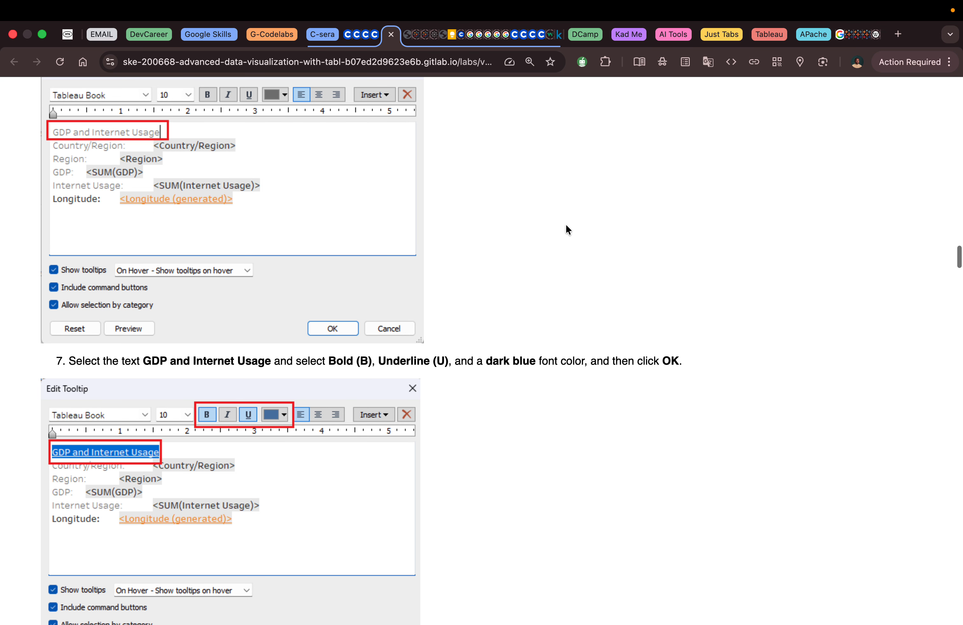
scroll(566, 229, "down", 1)
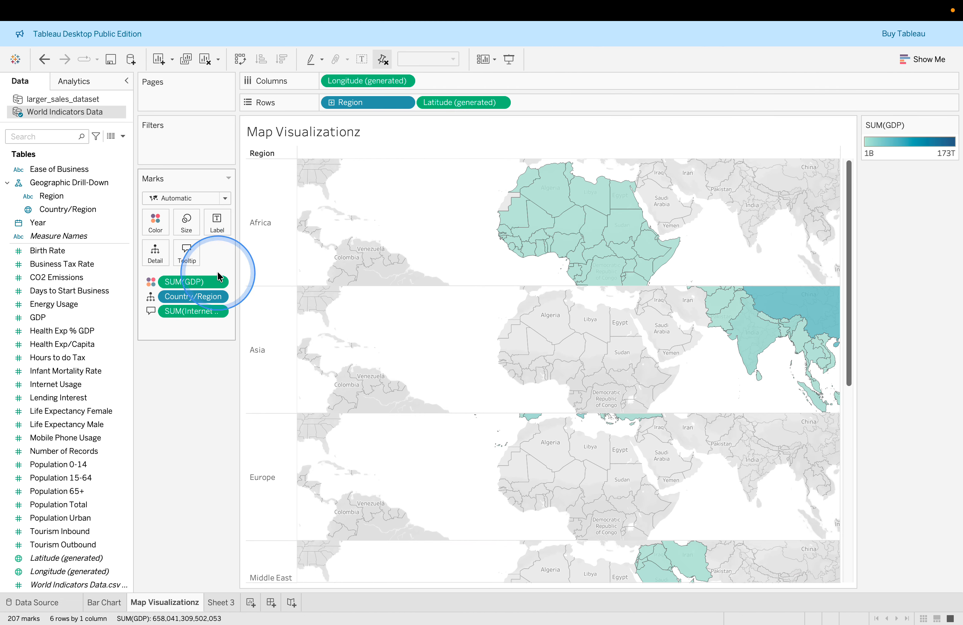
left_click(187, 253)
key("Return")
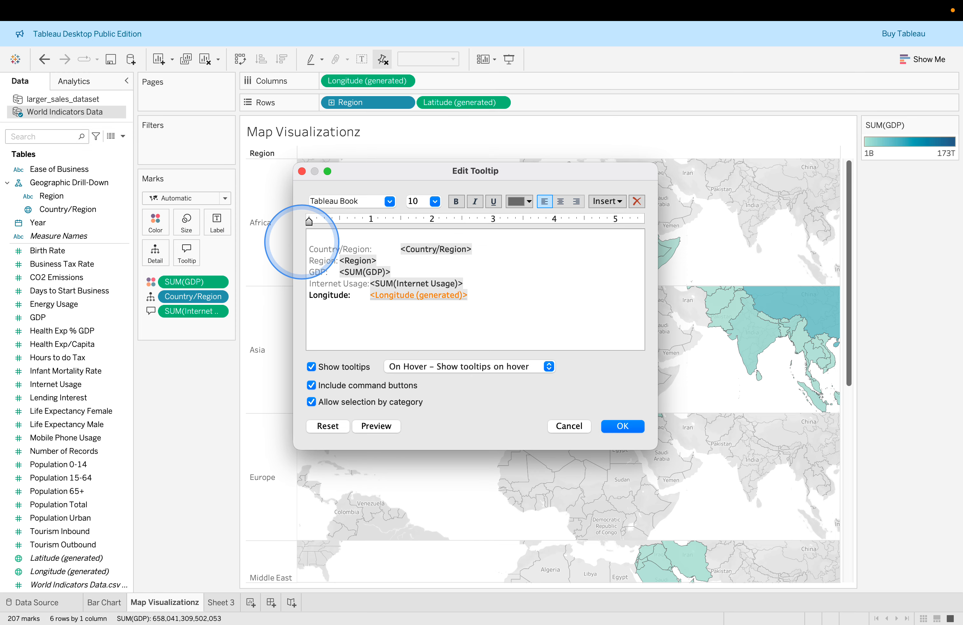
key("super+v")
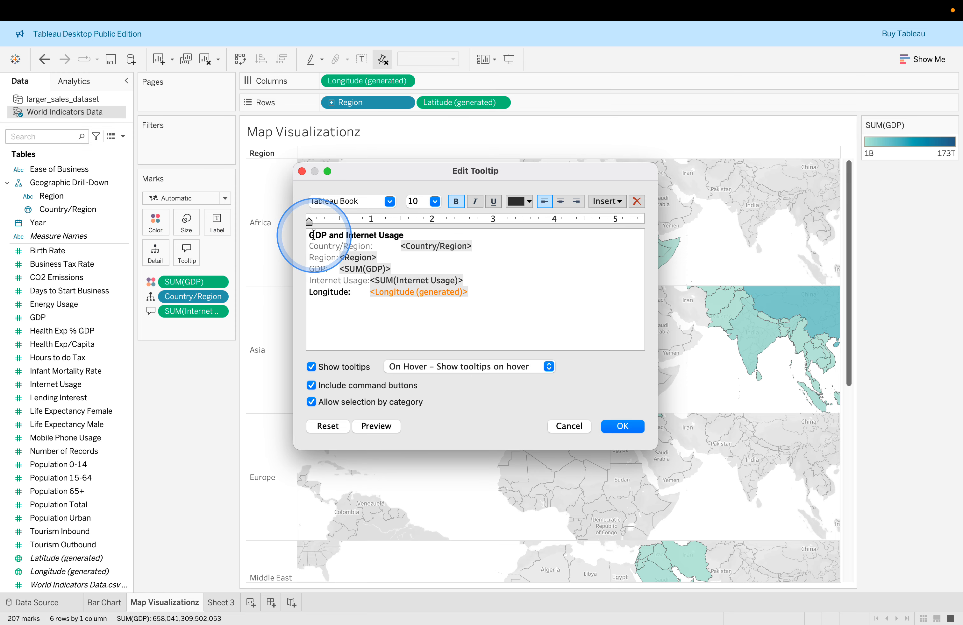
Set the font of the "GDP and Internet Usage" heading in the tooltip text to Tableau Bold.
left_click_drag(403, 236, 305, 234)
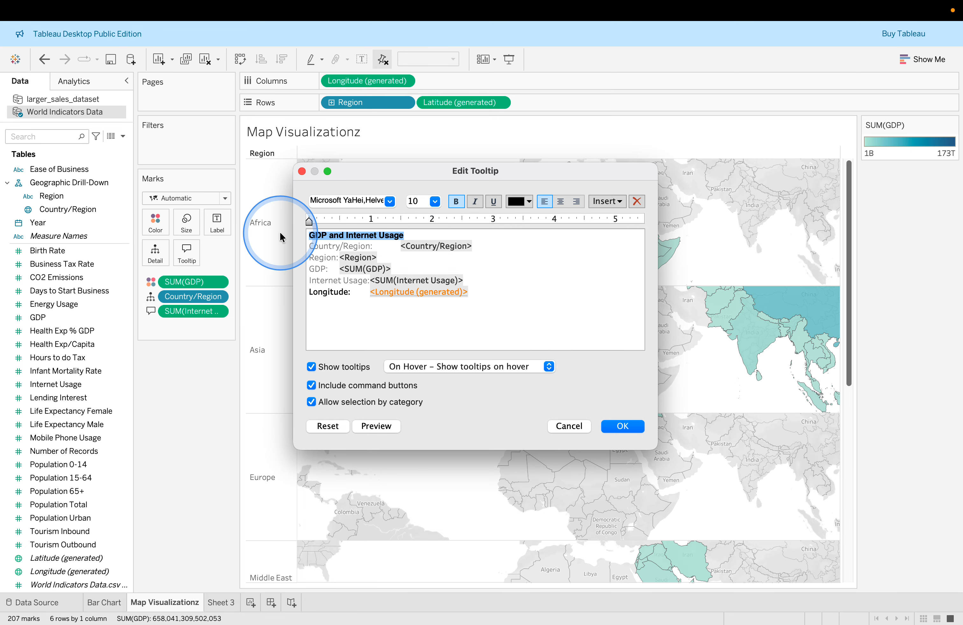
left_click(390, 201)
key("t")
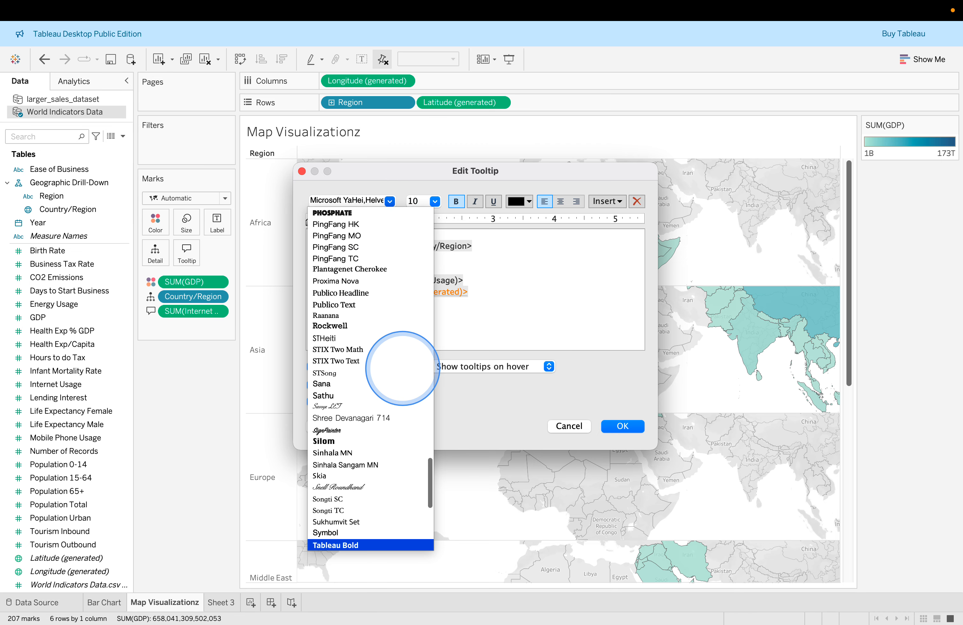
scroll(384, 408, "down", 3)
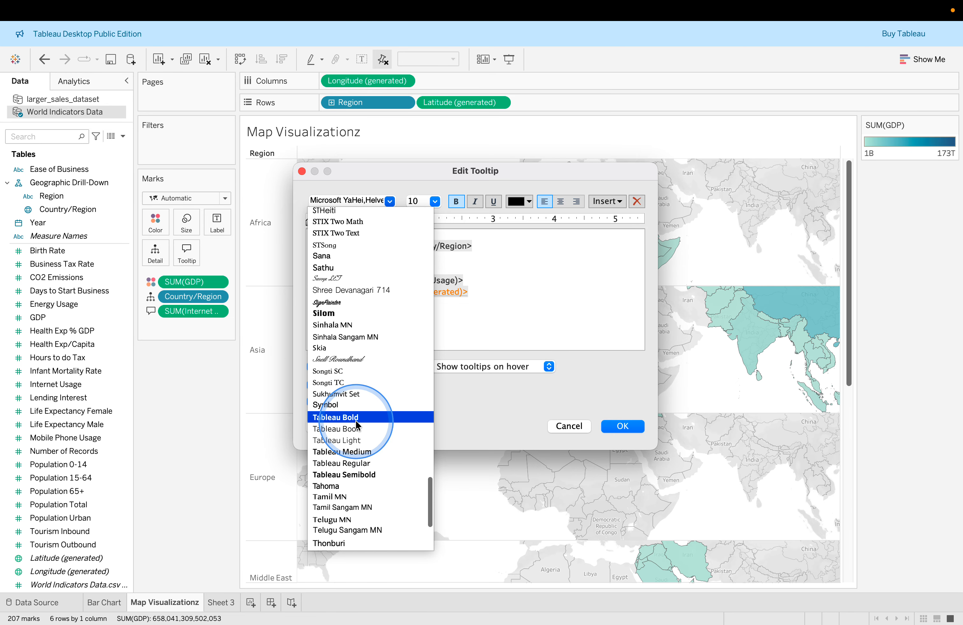
left_click(367, 419)
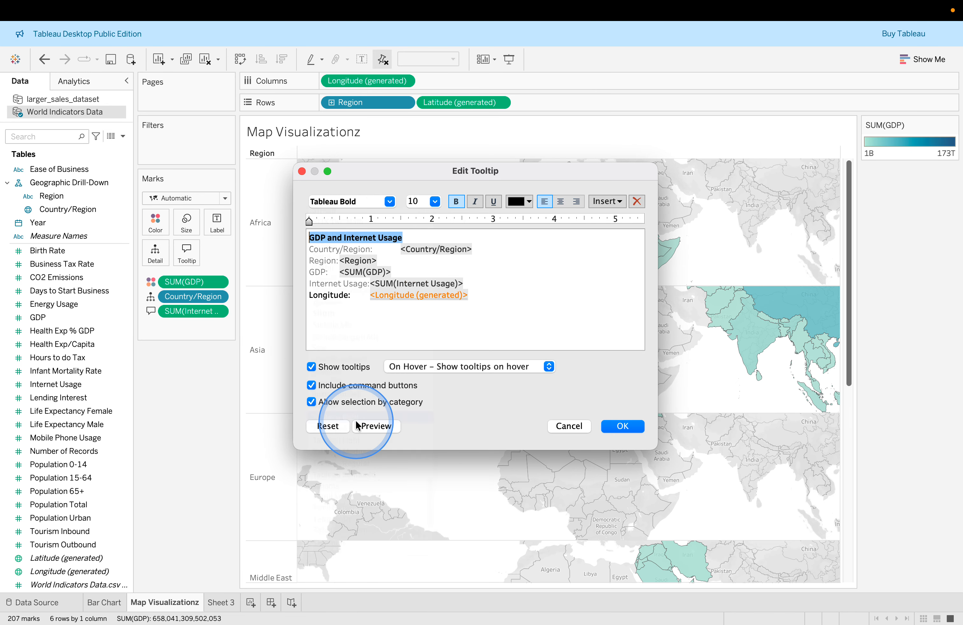
Set the "GDP and Internet Usage" heading's font size to 12 and underline it.
left_click(429, 200)
left_click(426, 249)
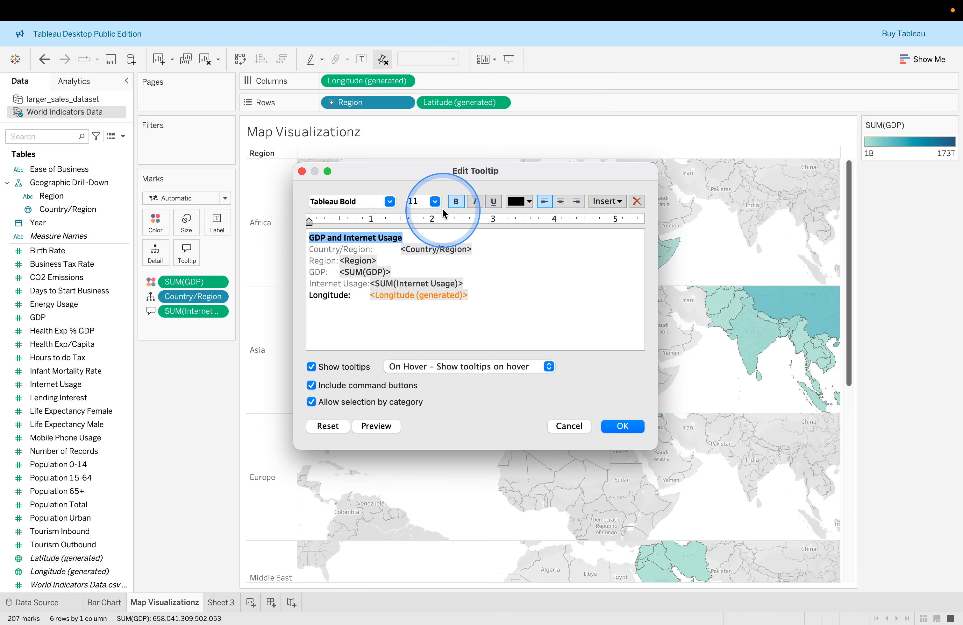
left_click(433, 203)
left_click(423, 269)
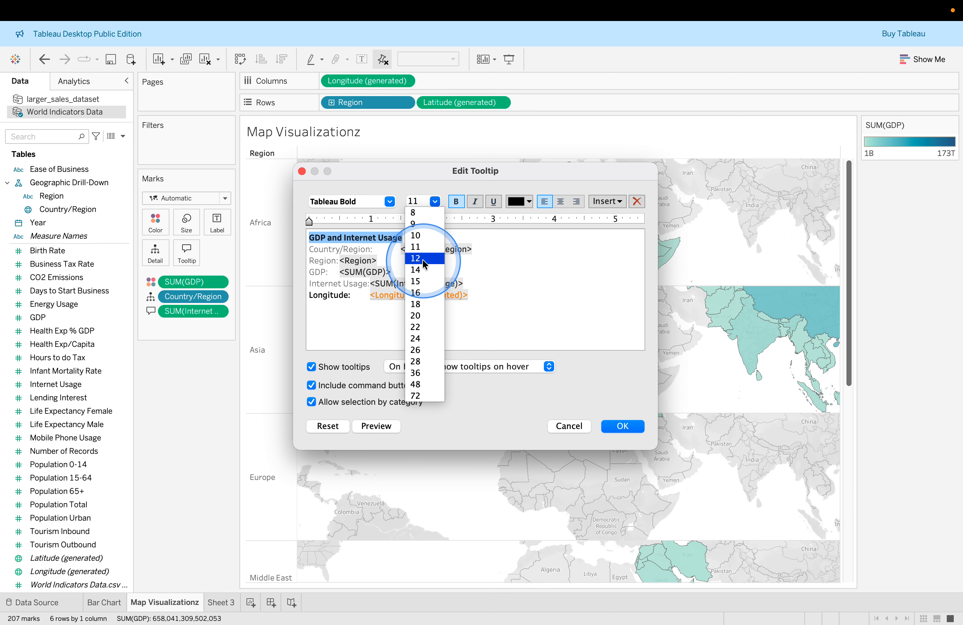
left_click(421, 258)
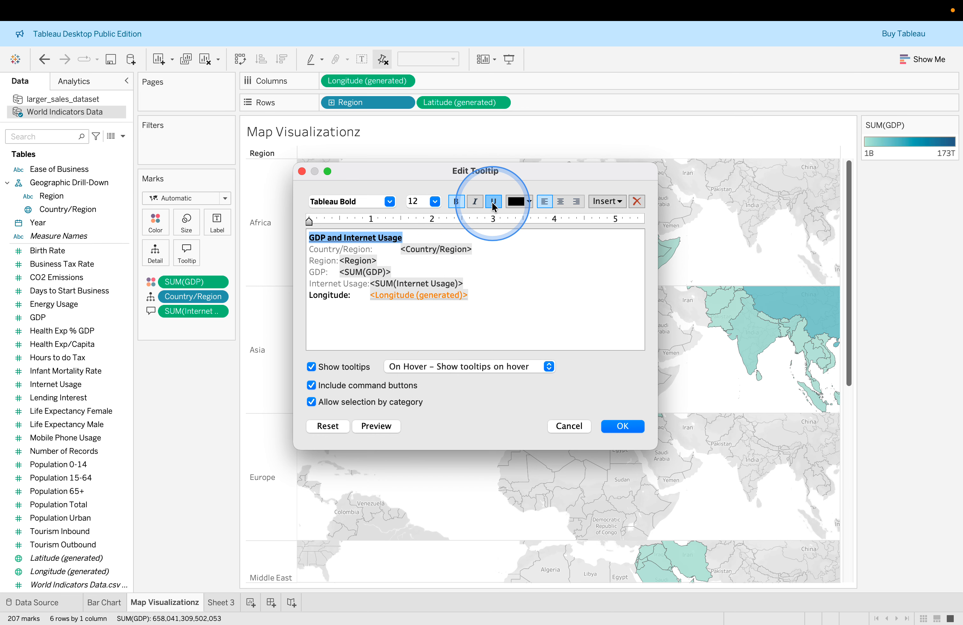
Check formatting instruction 7 in the browser and colour the "GDP and Internet Usage" heading dark blue in Tableau's tooltip text.
key("ctrl+Right")
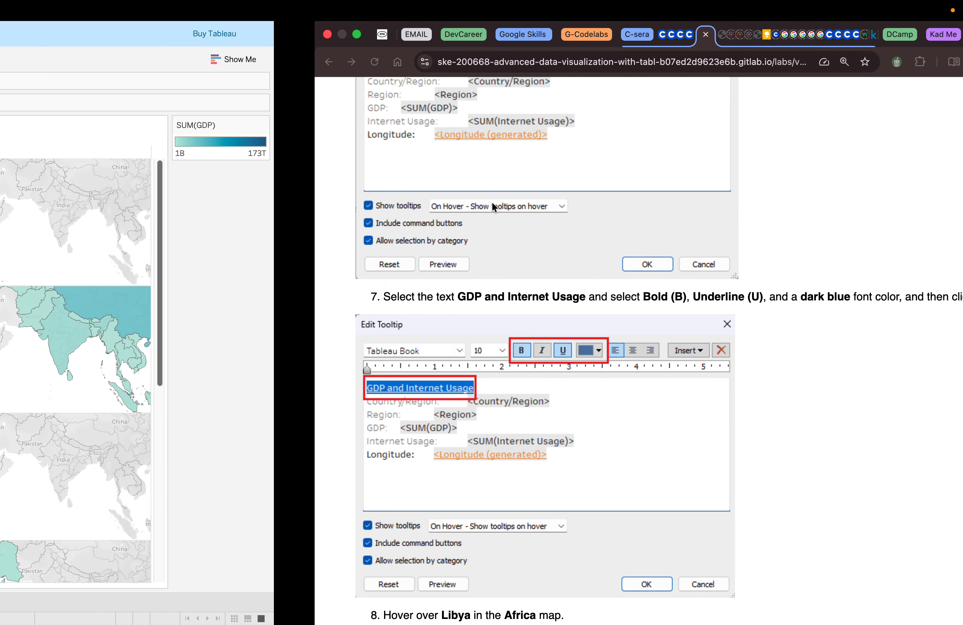
left_click(551, 293)
key("ctrl+Left")
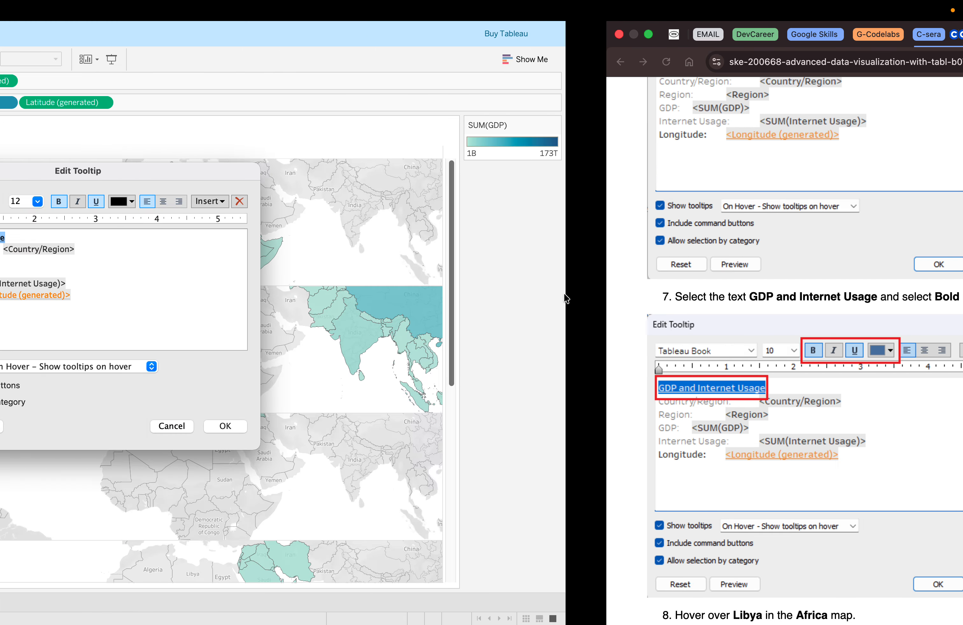
left_click(523, 200)
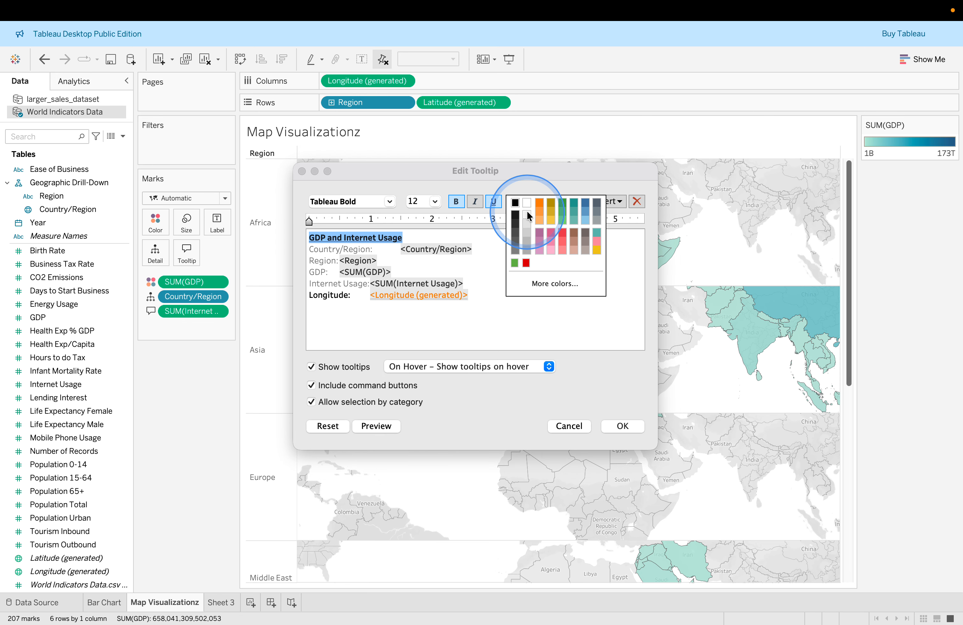
left_click(585, 202)
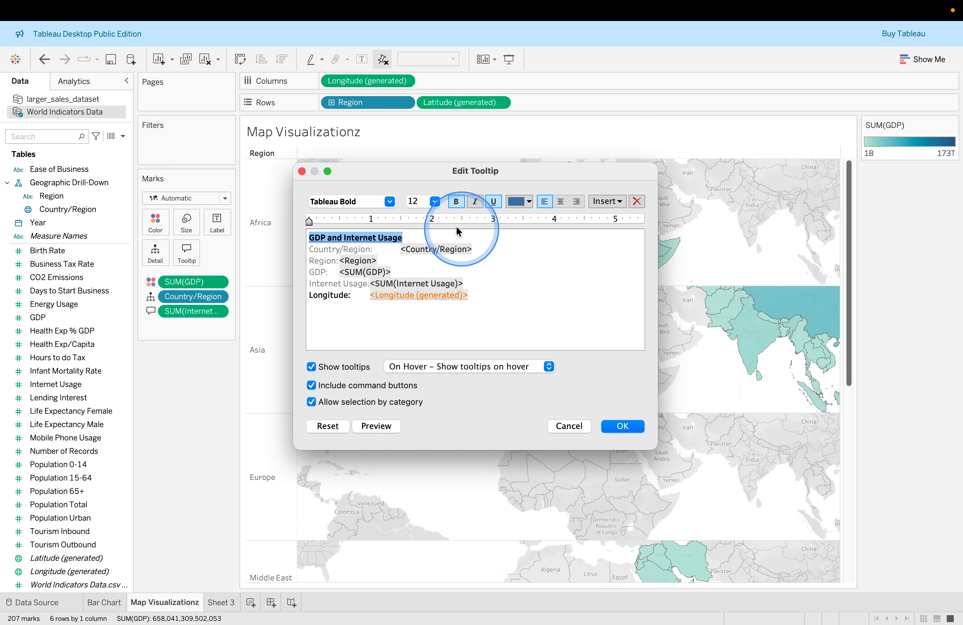
left_click(439, 238)
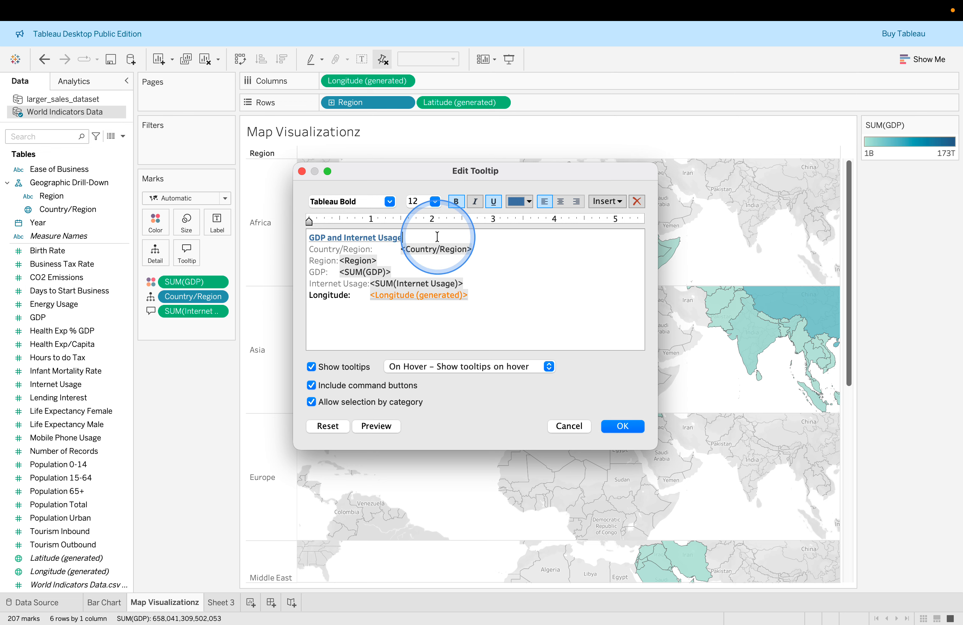
Enlarge the "GDP and Internet Usage" heading in the tooltip text to font size 14.
left_click_drag(432, 241, 310, 235)
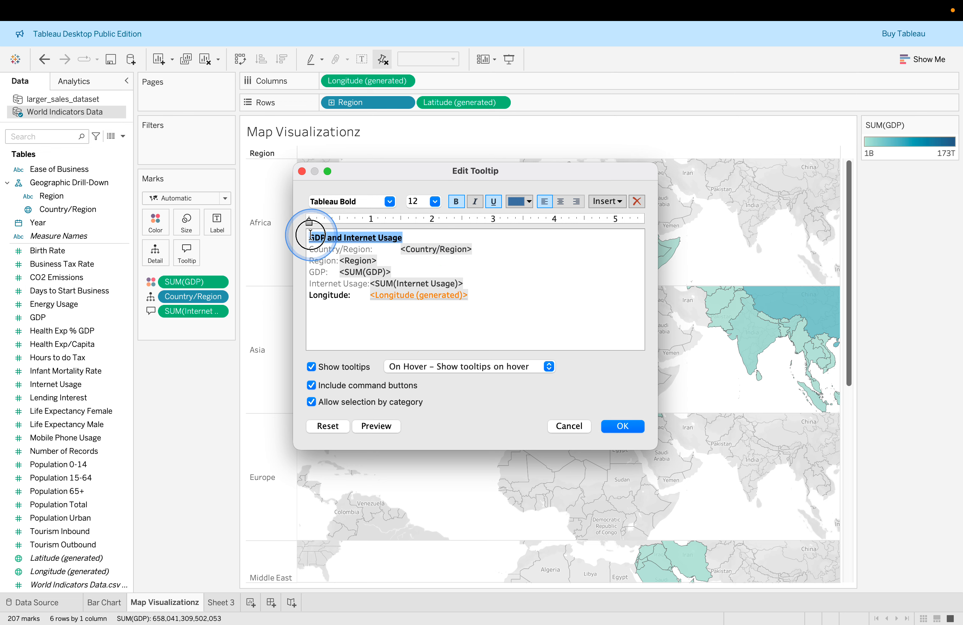
left_click(435, 202)
left_click(430, 269)
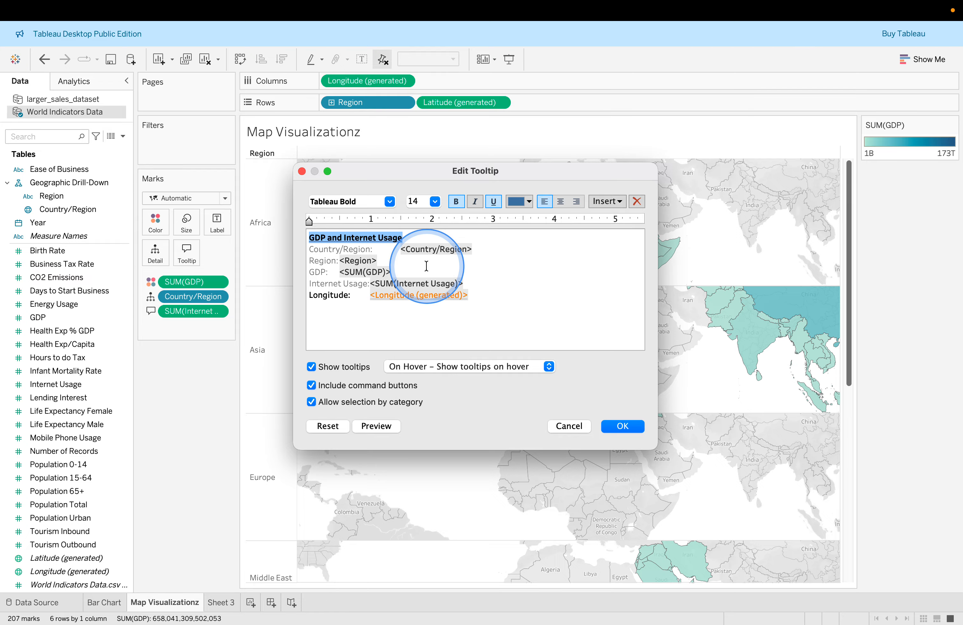
Read formatting instruction 8 in the browser and return to Tableau's tooltip editor.
key("ctrl+Right")
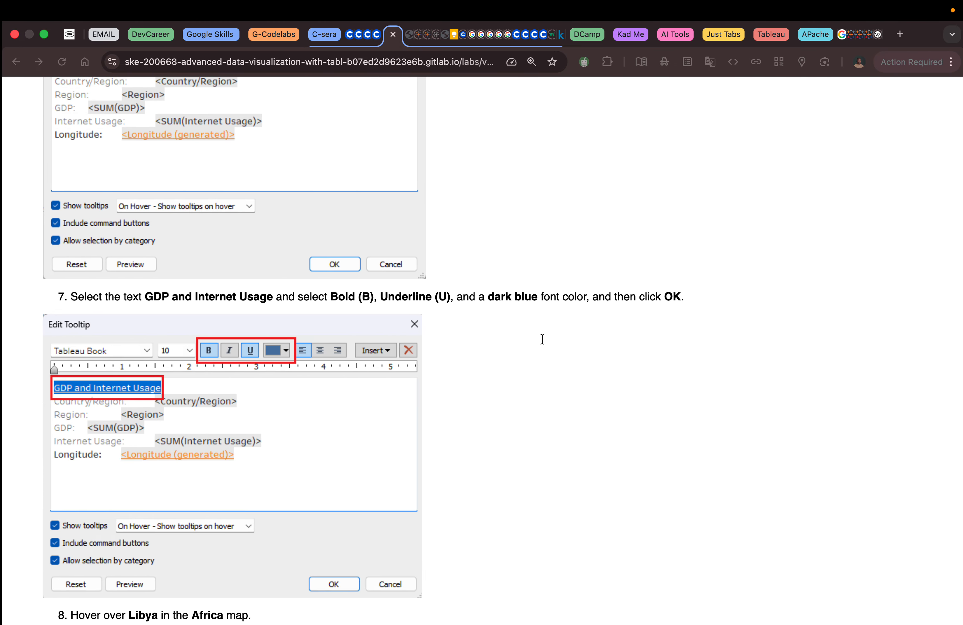
scroll(541, 337, "down", 10)
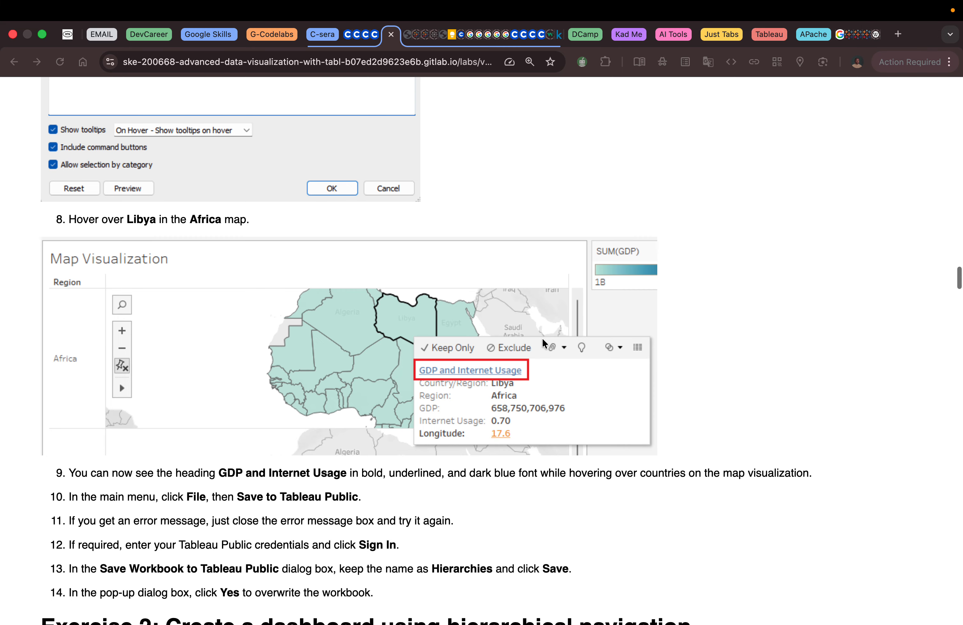
key("ctrl+Right")
key("ctrl+Left")
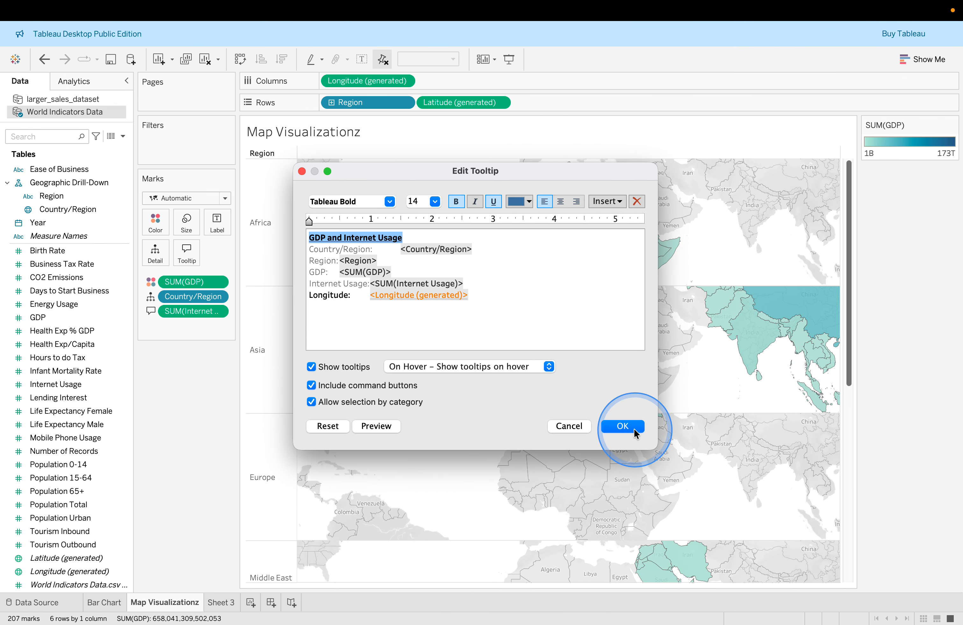
Preview and apply the tooltip edits, and display the tooltip for Algeria on the Africa map.
left_click(365, 431)
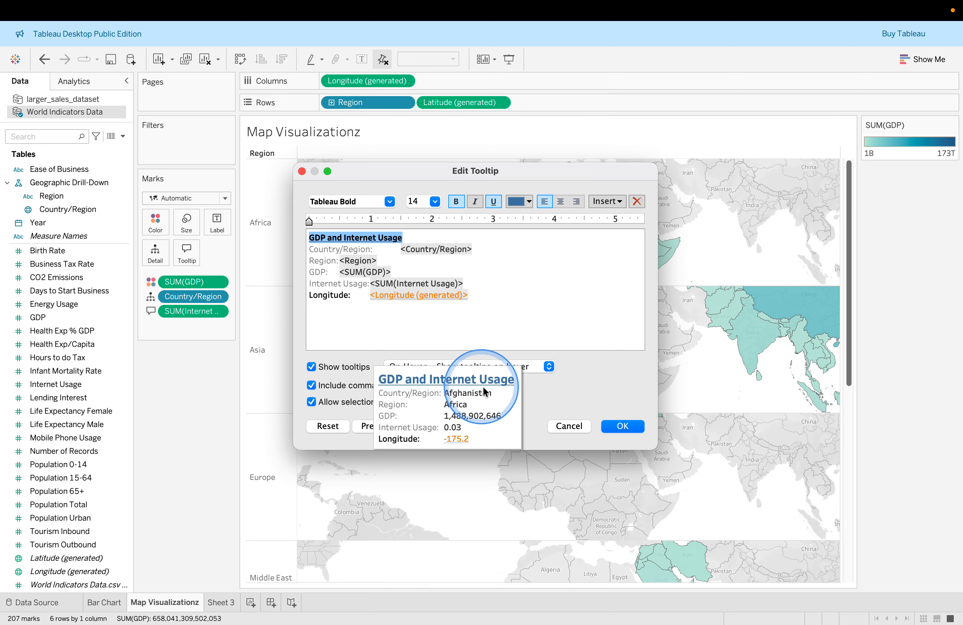
left_click(619, 426)
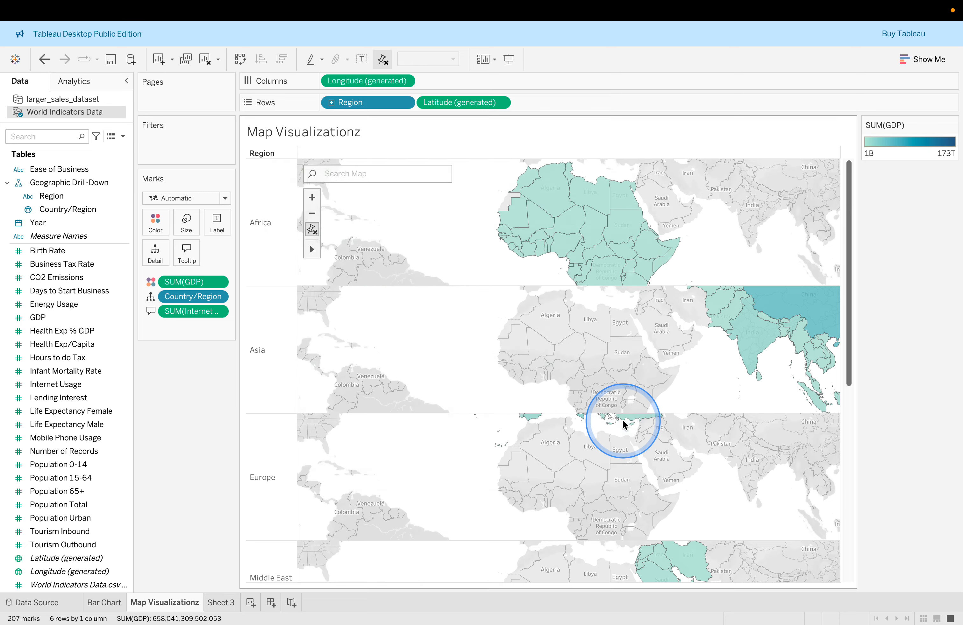
mouse_move(562, 190)
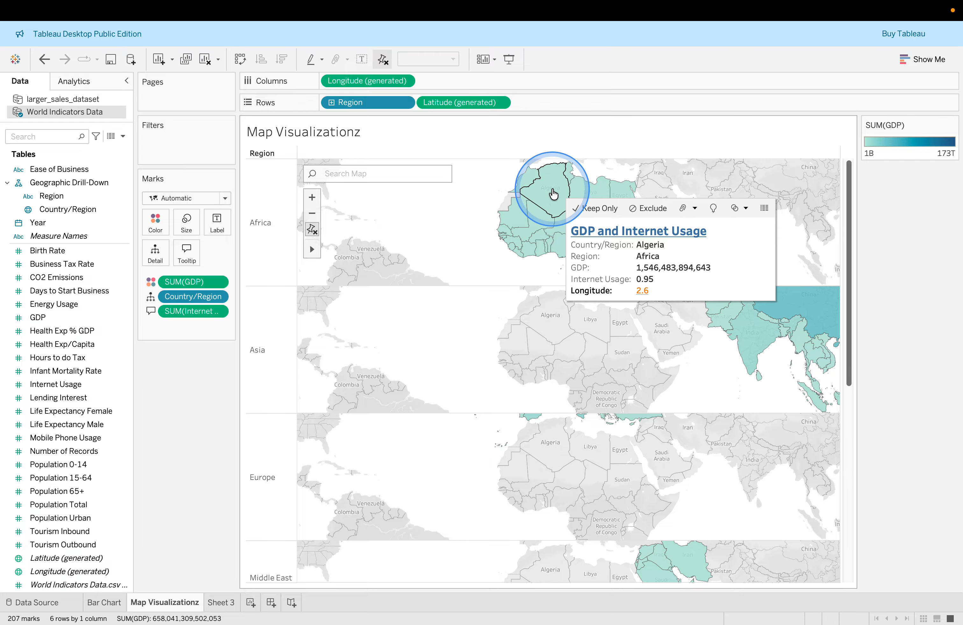
Read formatting instructions 9 to 14 and the opening of Exercise 2 on dashboards in the browser.
key("ctrl+Right")
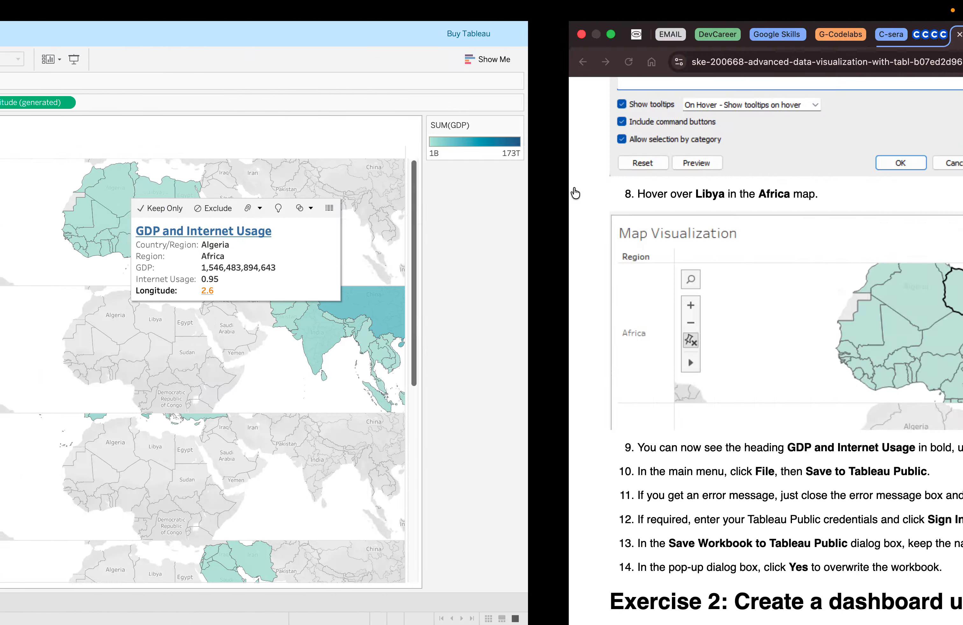
scroll(774, 302, "down", 5)
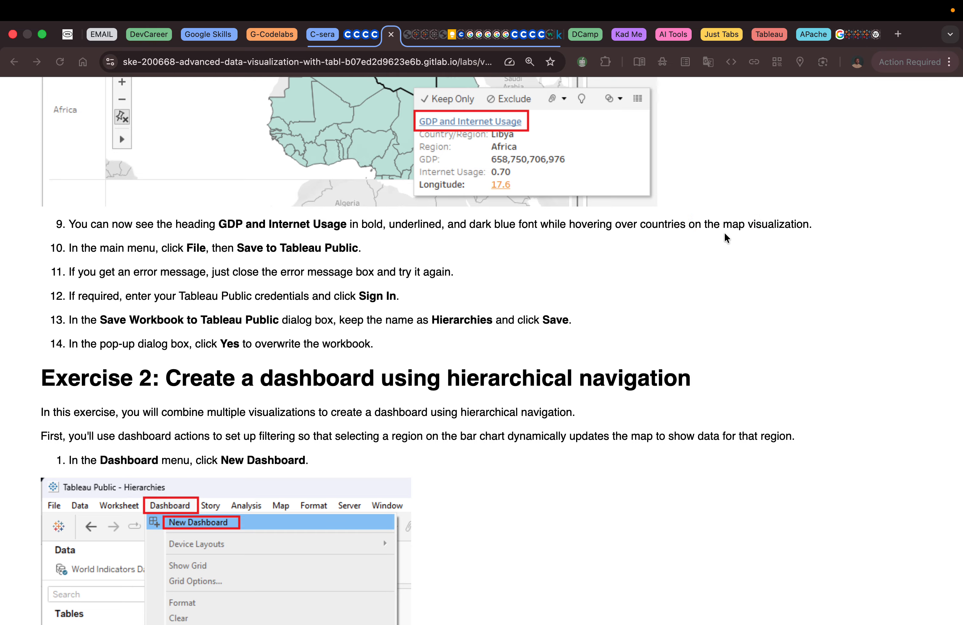
scroll(724, 234, "down", 2)
scroll(724, 234, "down", 2)
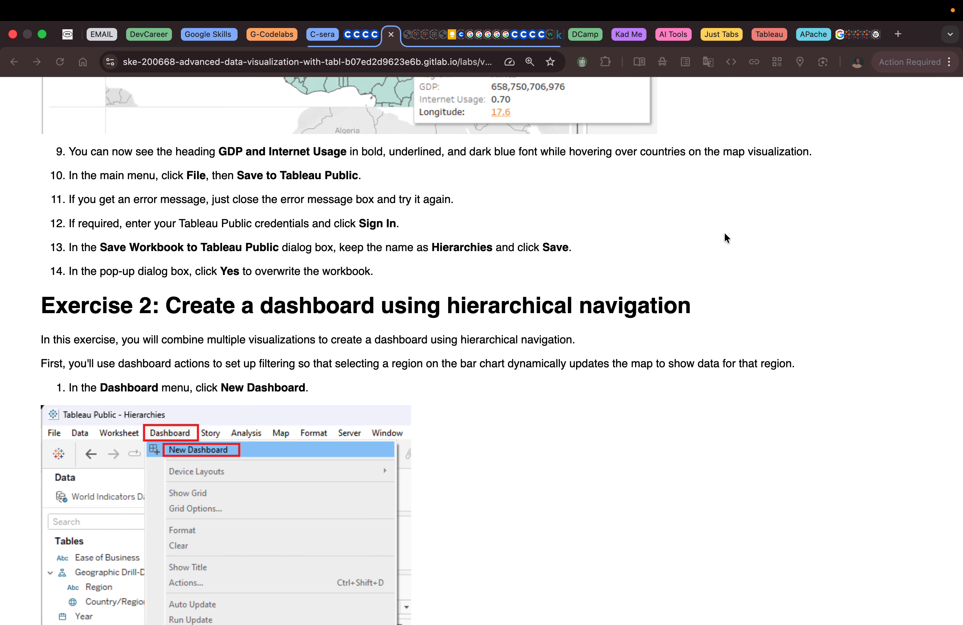
scroll(725, 234, "down", 2)
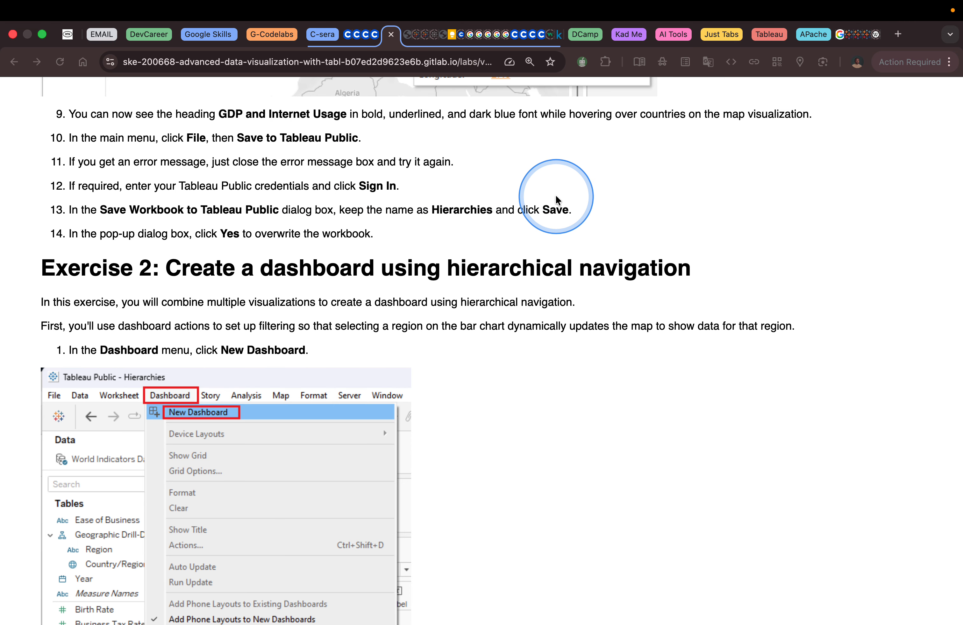
scroll(556, 199, "down", 3)
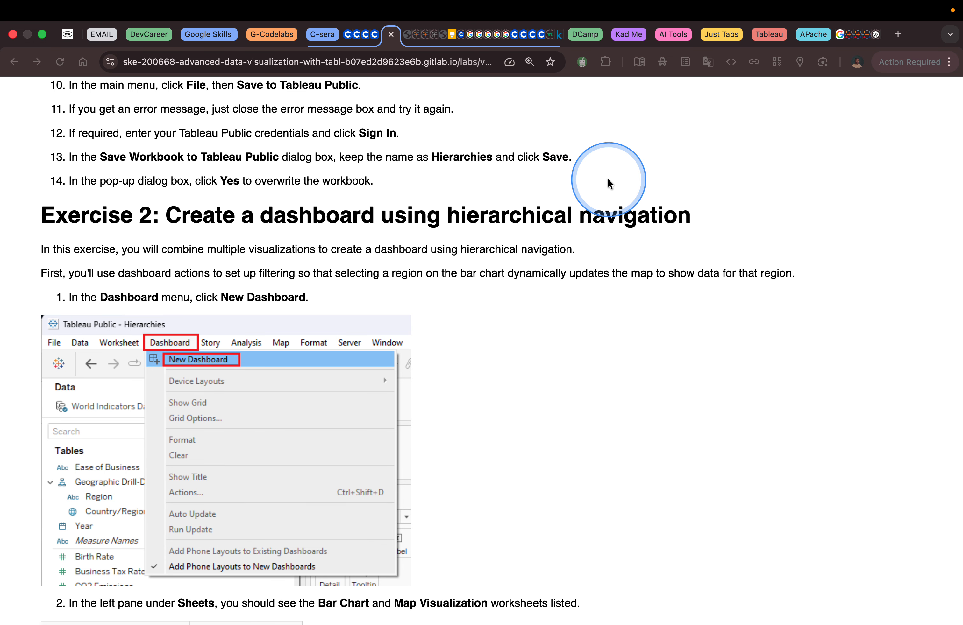
scroll(608, 183, "down", 1)
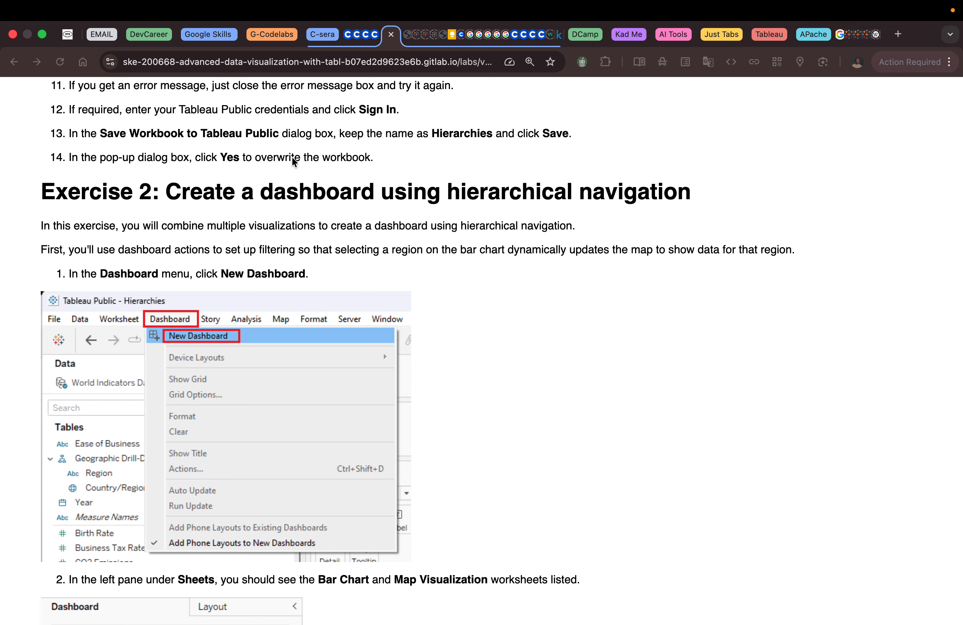
scroll(293, 161, "up", 3)
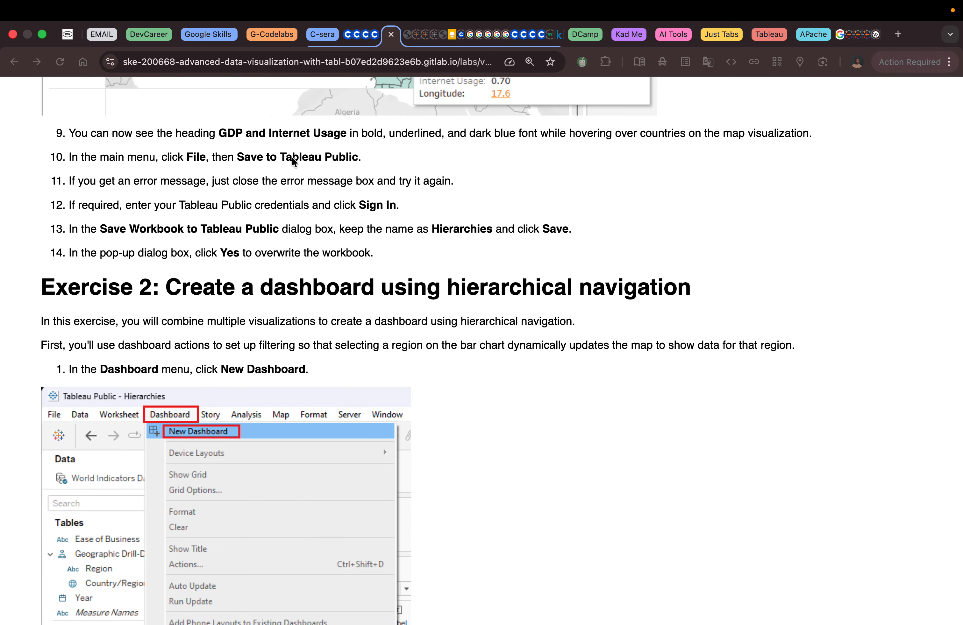
Save the Tableau workbook as a packaged workbook named "Heirachies - Tooltips April 2026" and return to the lab instructions in the browser.
key("ctrl+Left")
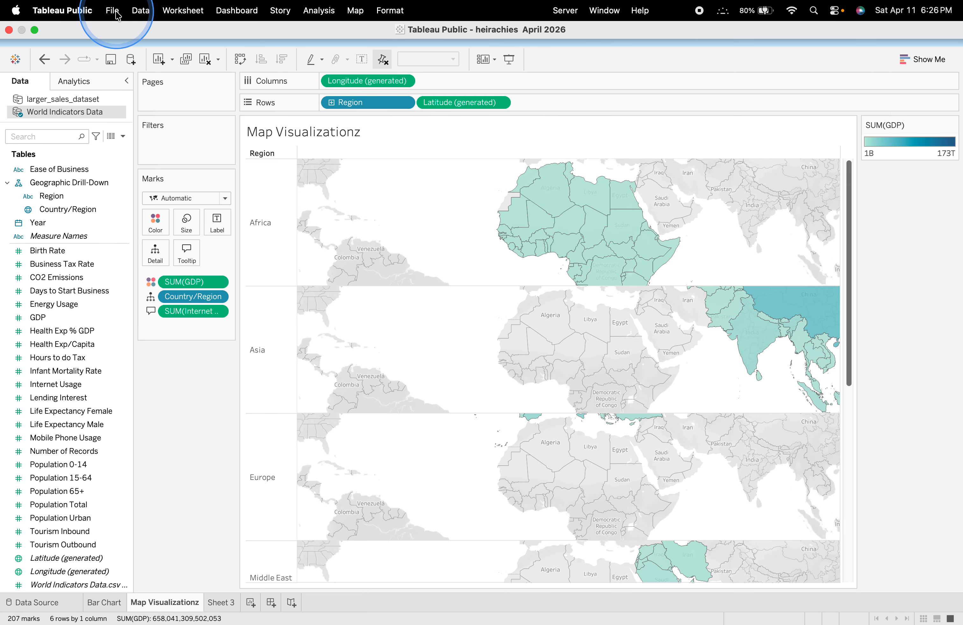
left_click(117, 12)
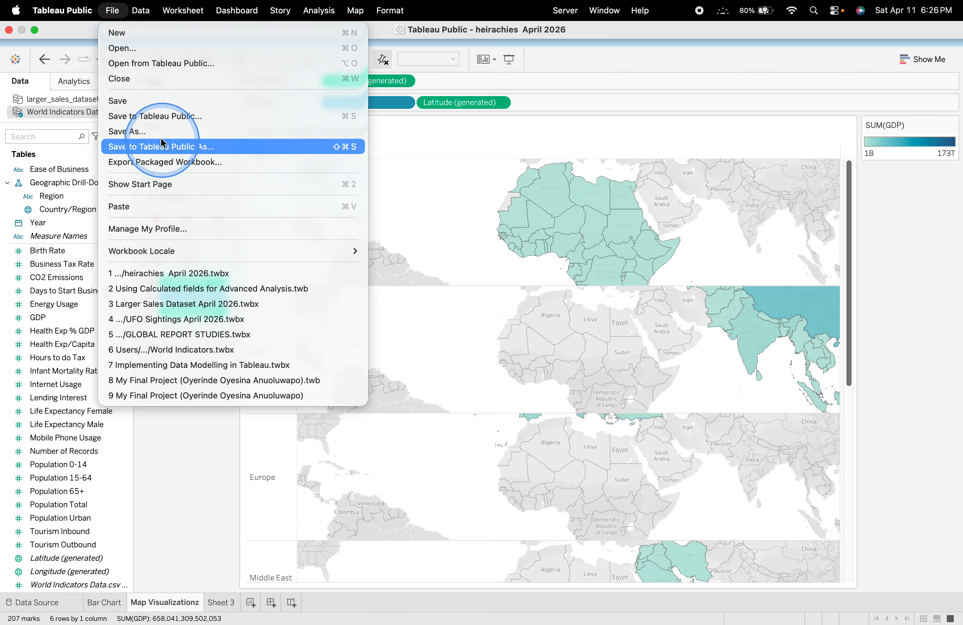
left_click(141, 132)
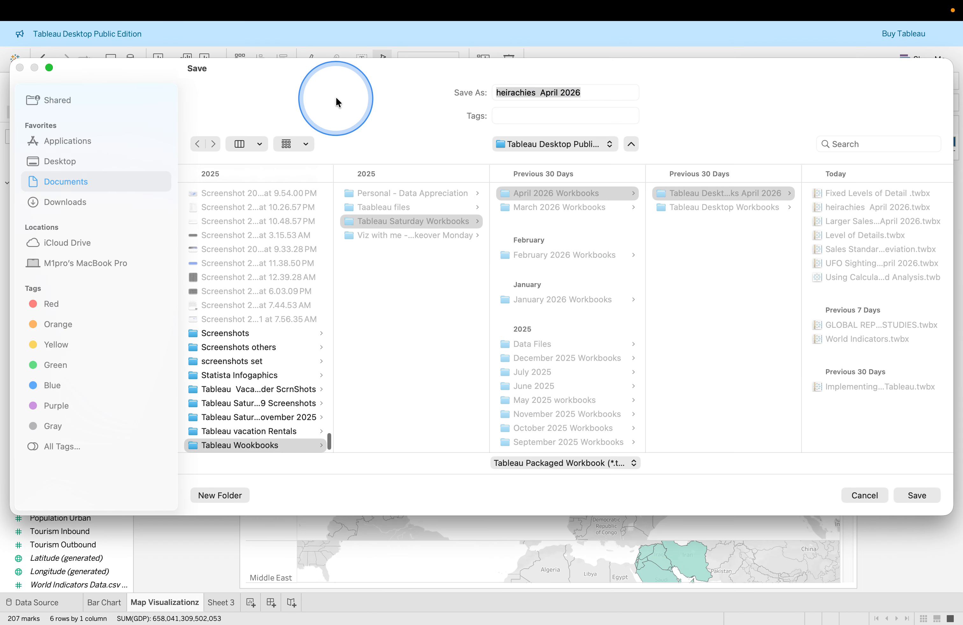
left_click(580, 93)
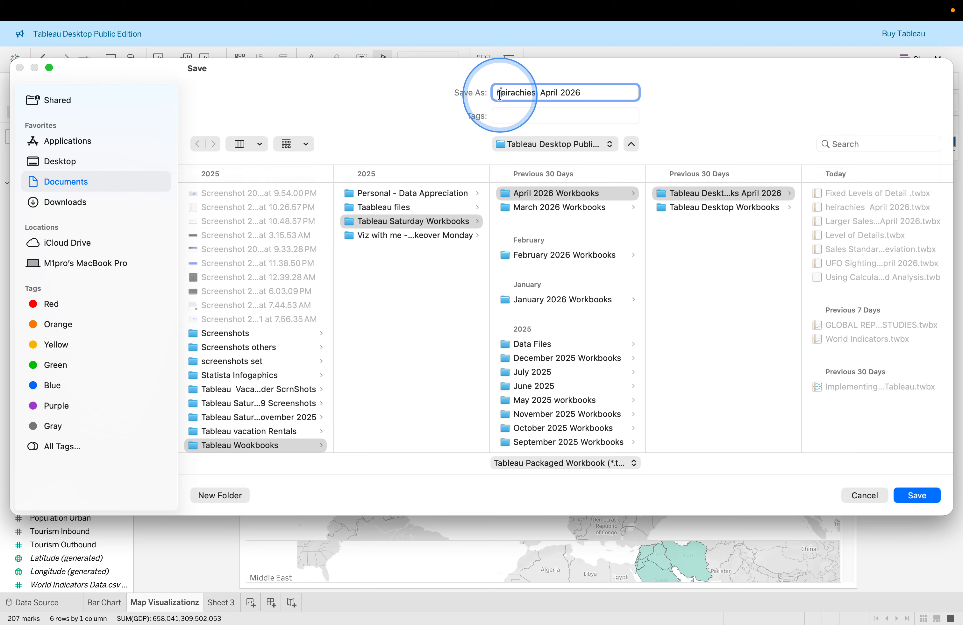
left_click_drag(500, 94, 492, 92)
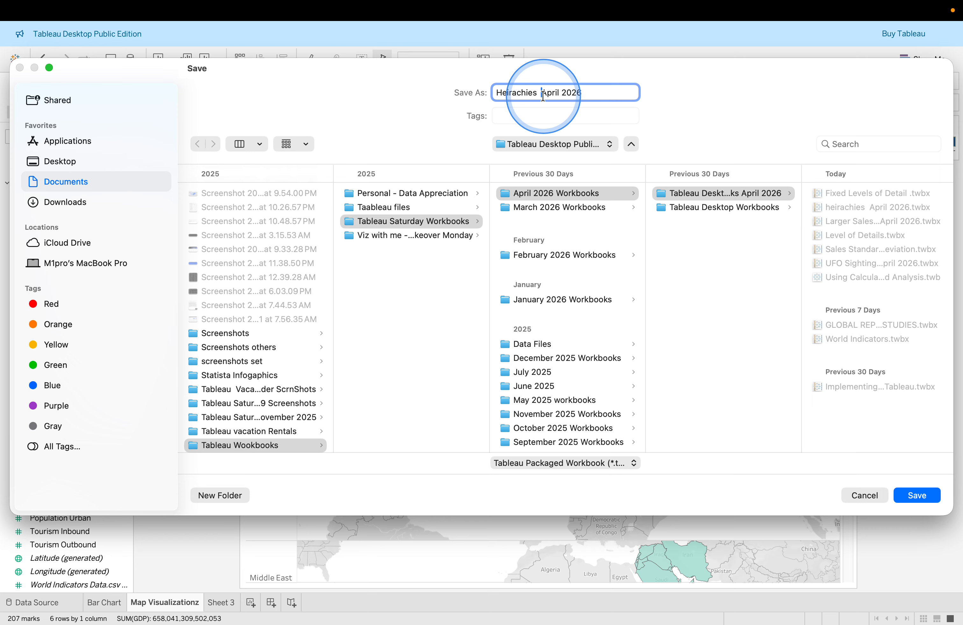
type("Tooltips")
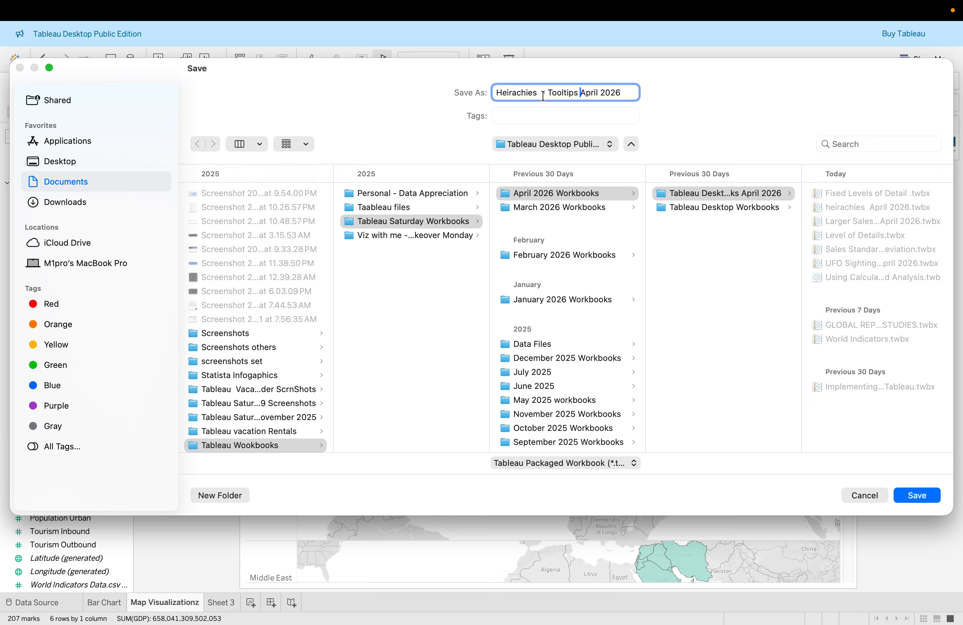
left_click(918, 498)
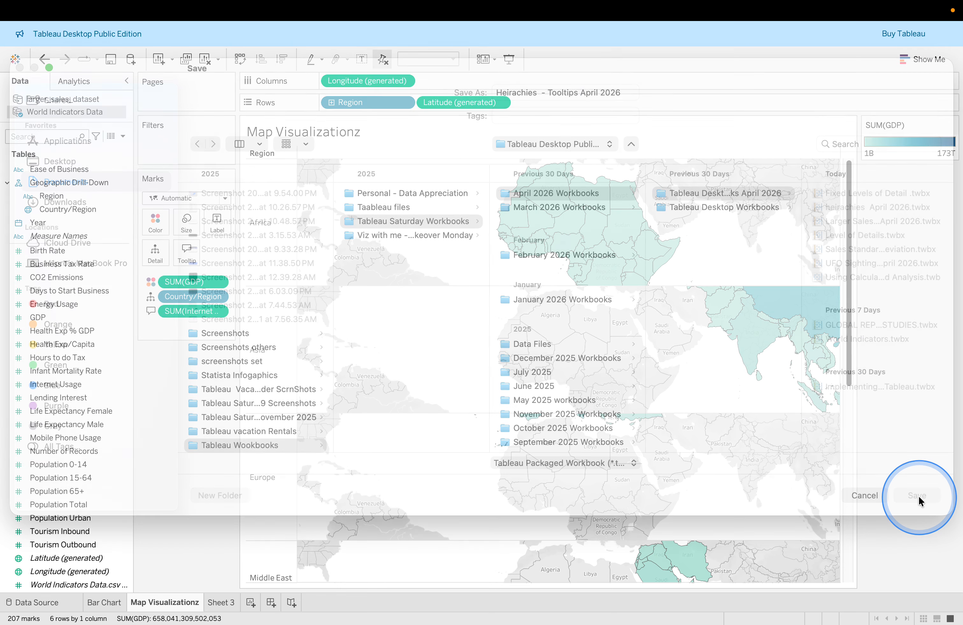
key("ctrl+Right")
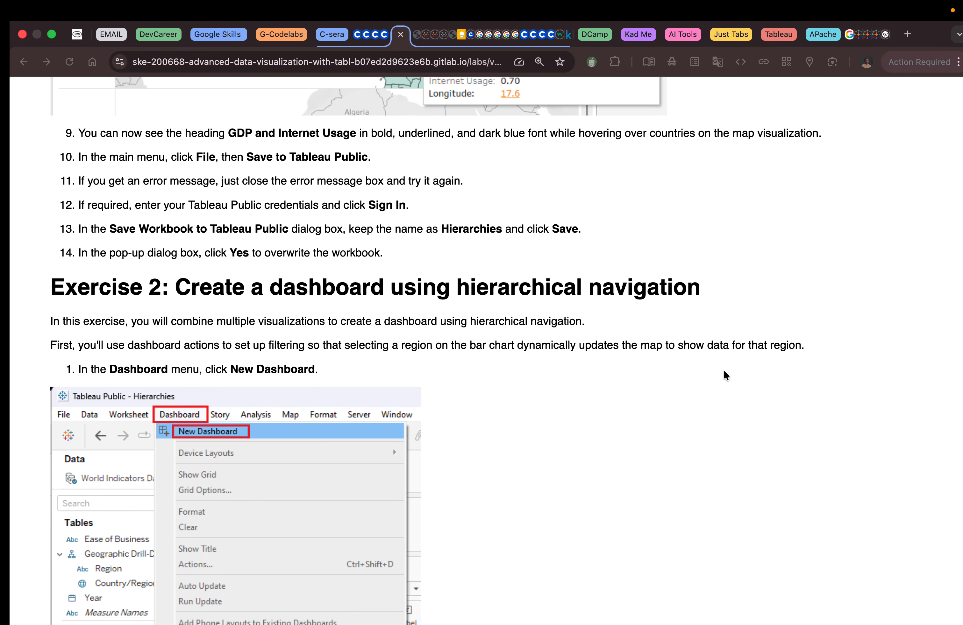
Read Exercise 2 instructions 1 to 4 on creating the dashboard and placing its sheets in the browser.
left_click(724, 371)
scroll(710, 353, "down", 3)
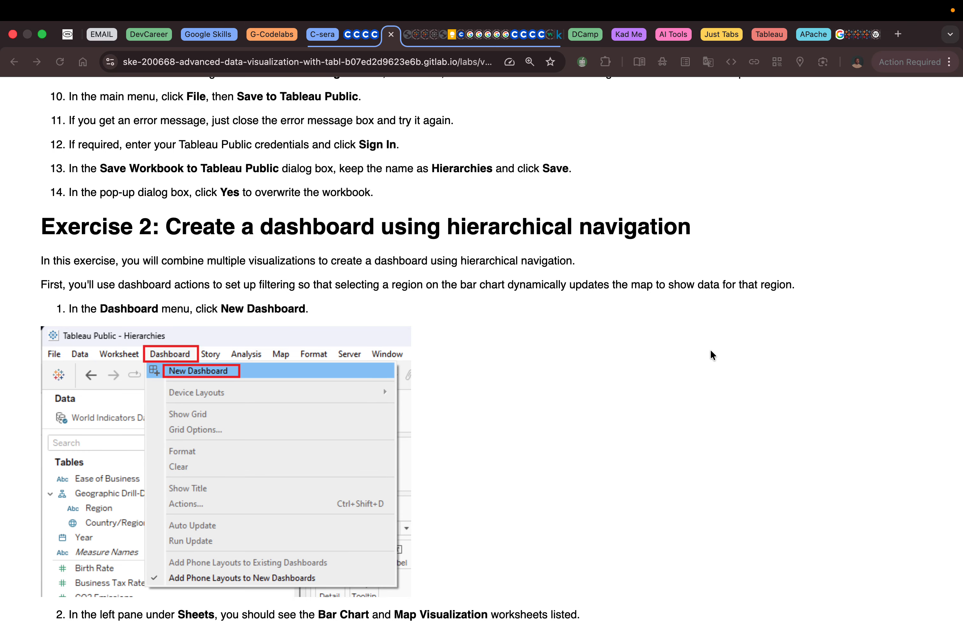
scroll(711, 355, "down", 3)
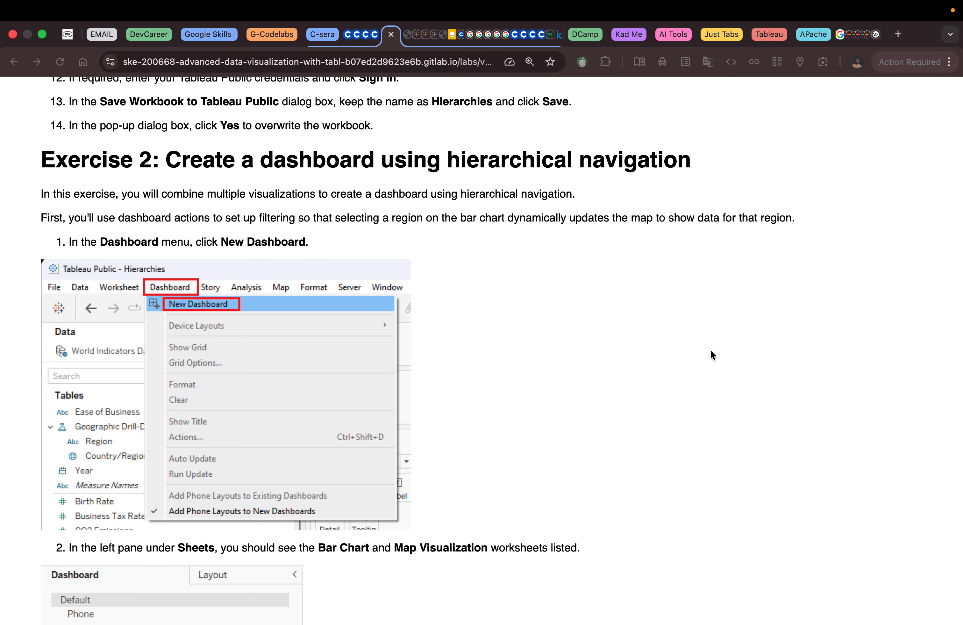
scroll(710, 351, "down", 3)
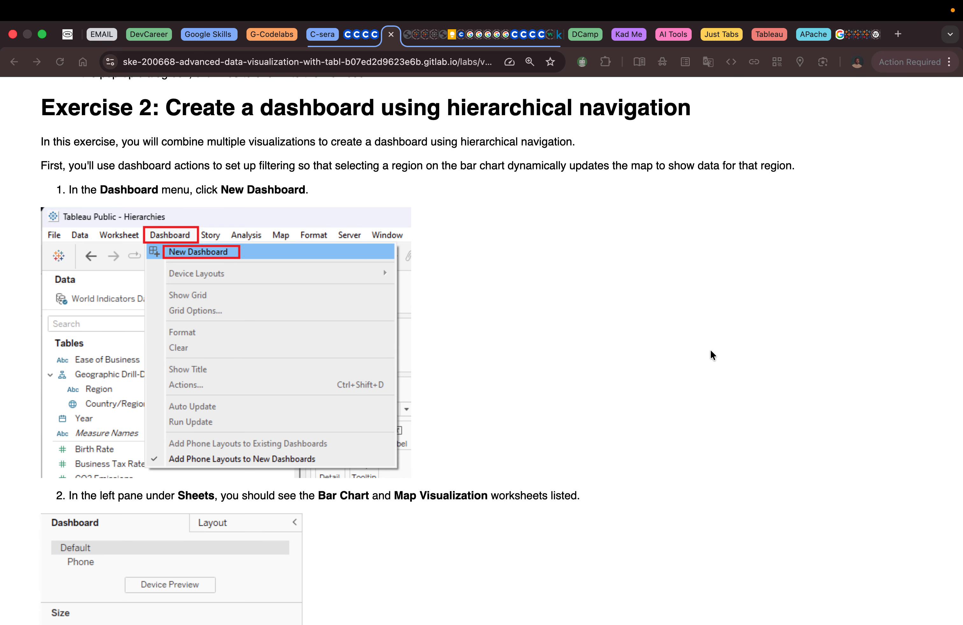
scroll(711, 351, "down", 2)
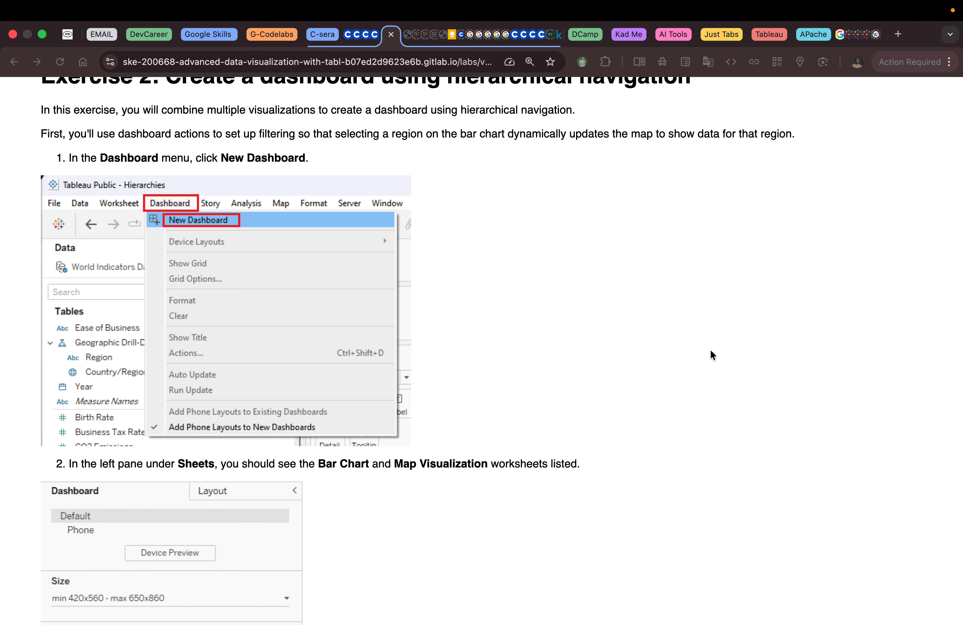
scroll(710, 355, "down", 2)
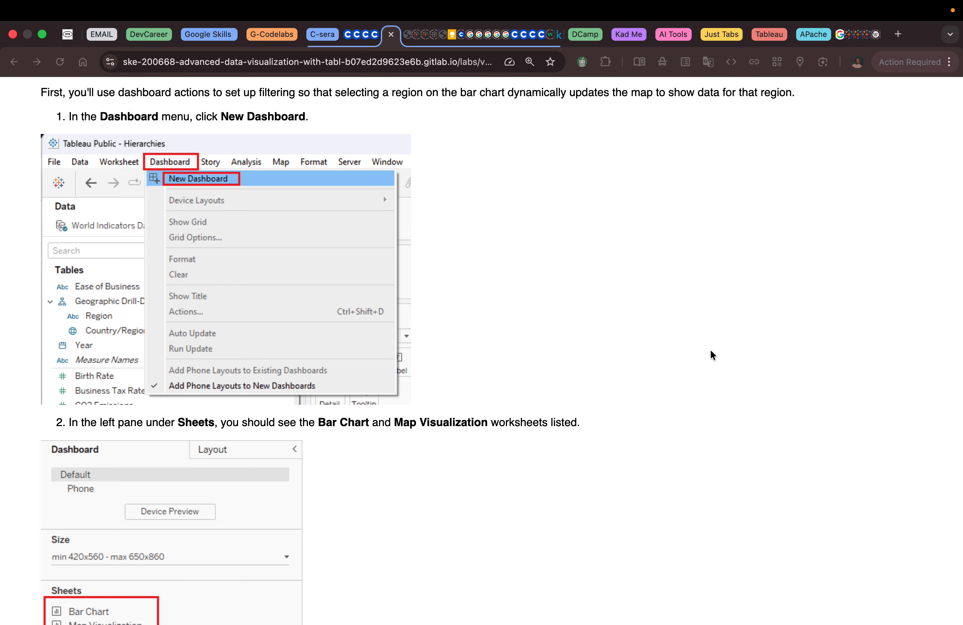
scroll(711, 352, "down", 8)
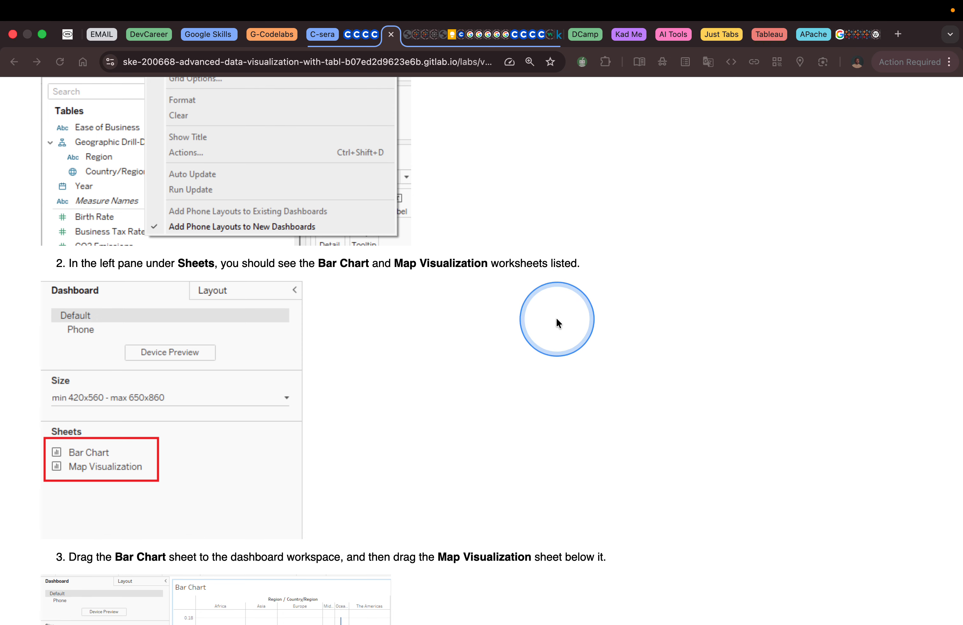
scroll(320, 426, "down", 12)
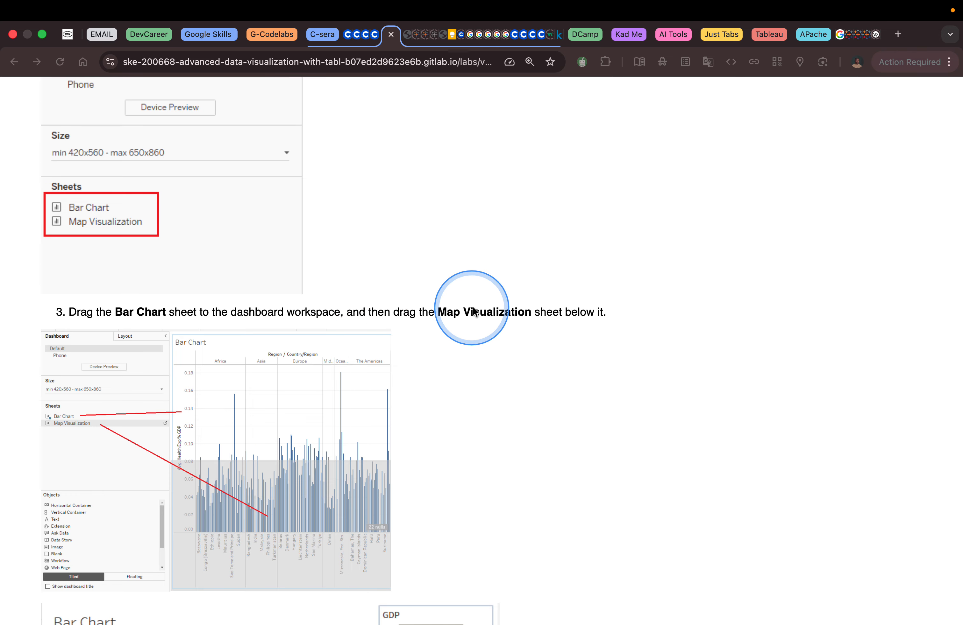
scroll(549, 317, "down", 8)
scroll(549, 317, "down", 15)
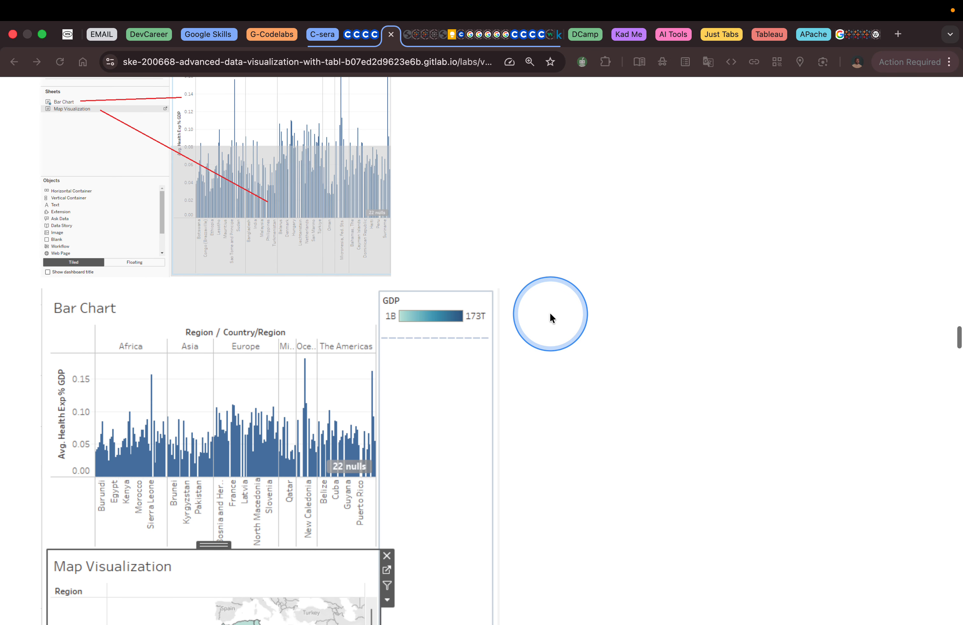
scroll(361, 471, "down", 13)
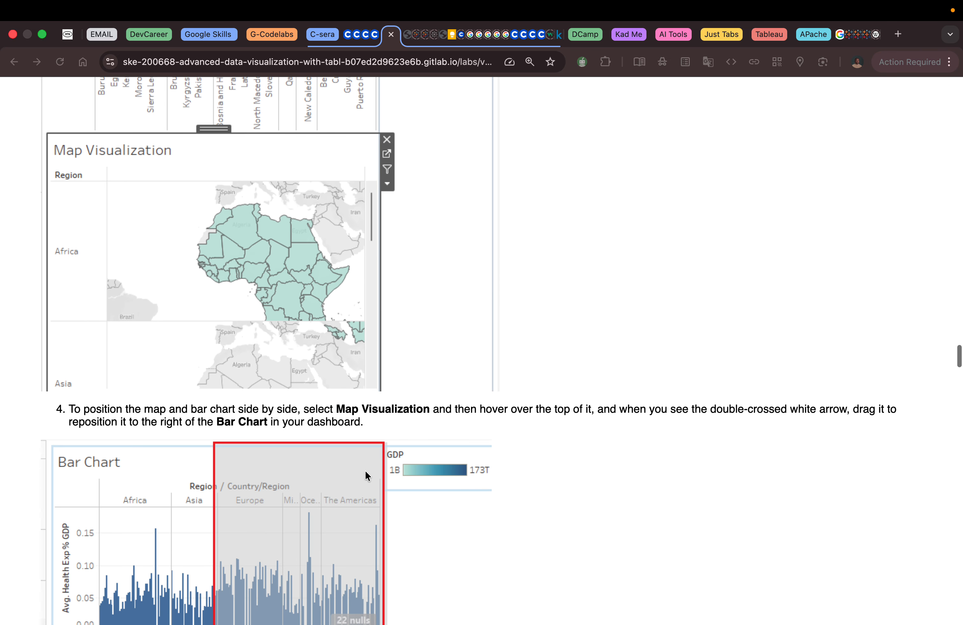
Switch to Tableau and create a new dashboard in the workbook.
key("ctrl+Left")
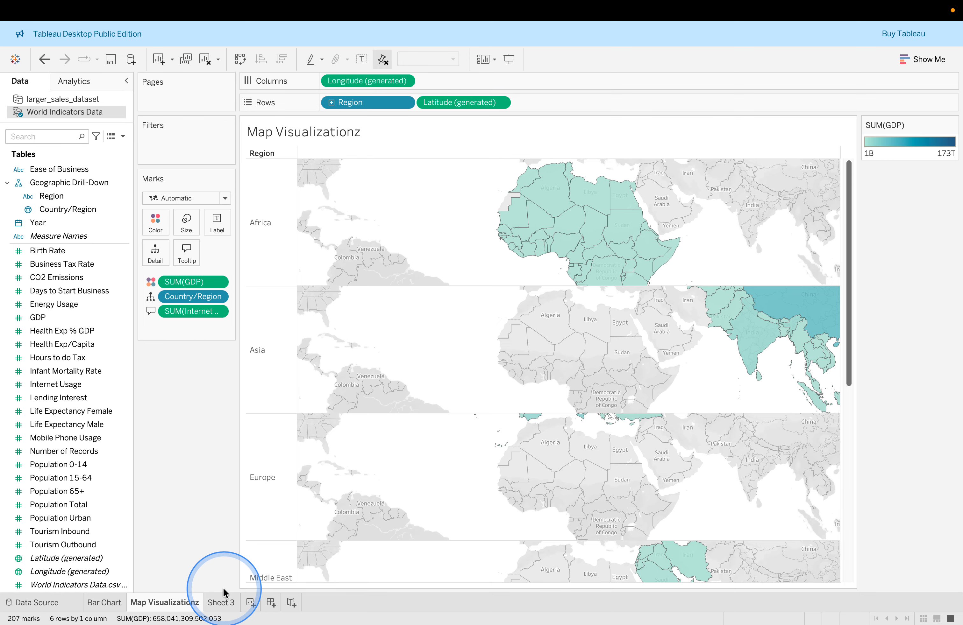
left_click(270, 602)
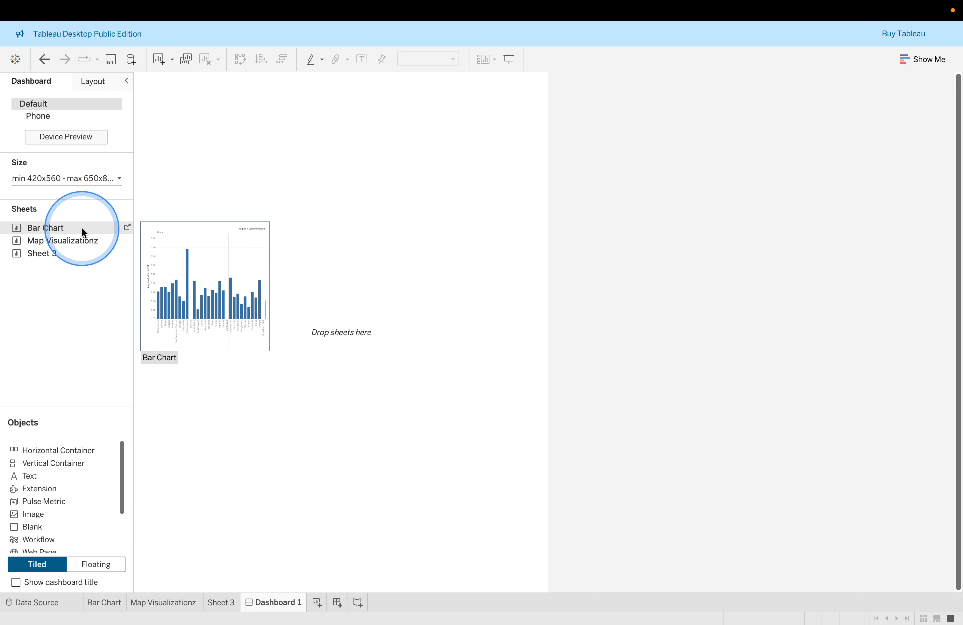
Return to the lab instructions in the browser and examine the example layout with the bar chart above the map.
key("ctrl+Left")
key("ctrl+Right")
key("ctrl+Right")
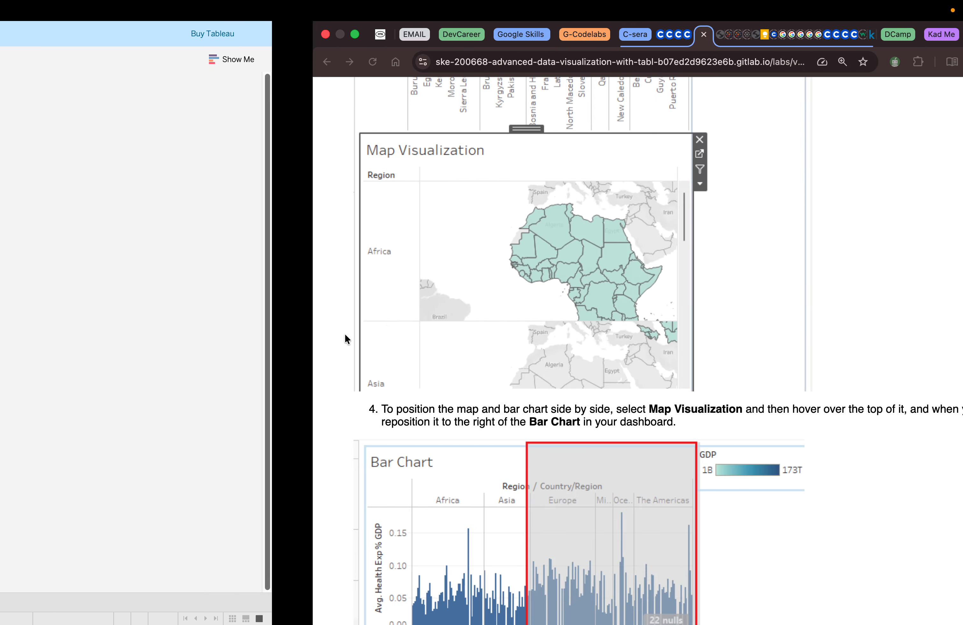
scroll(360, 318, "up", 10)
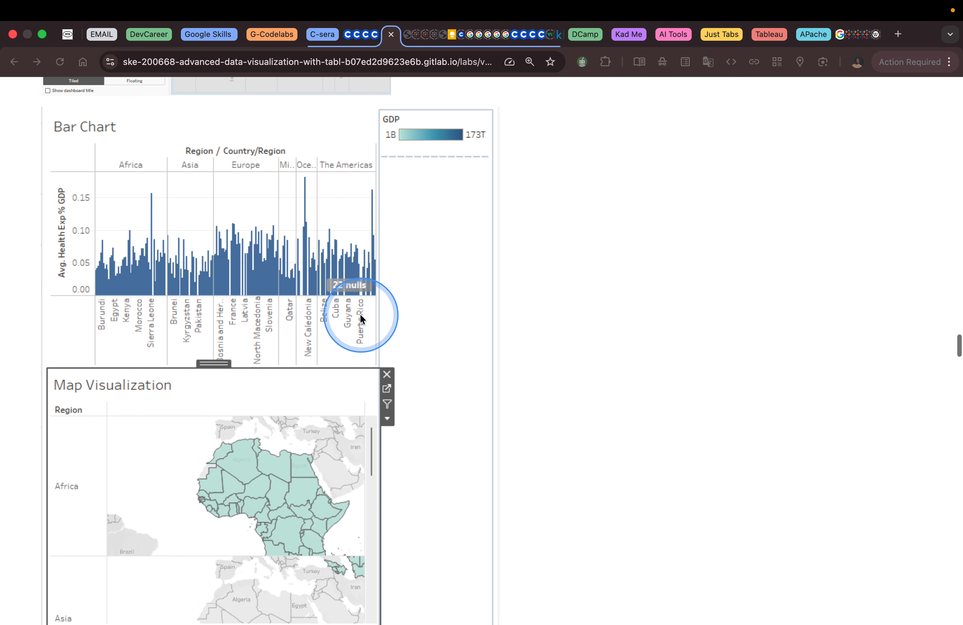
scroll(361, 317, "up", 3)
scroll(360, 317, "down", 2)
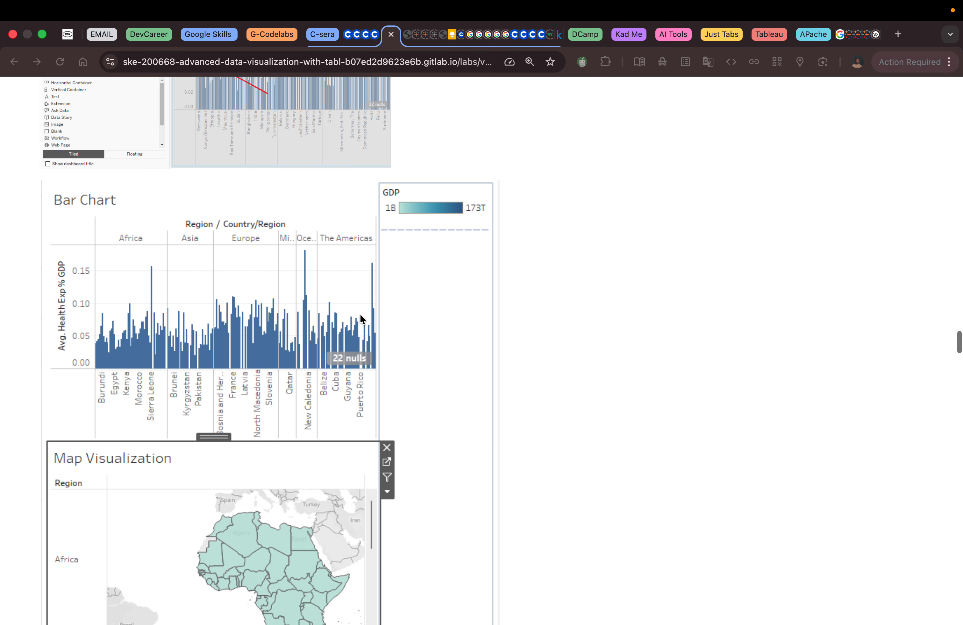
scroll(323, 285, "down", 5)
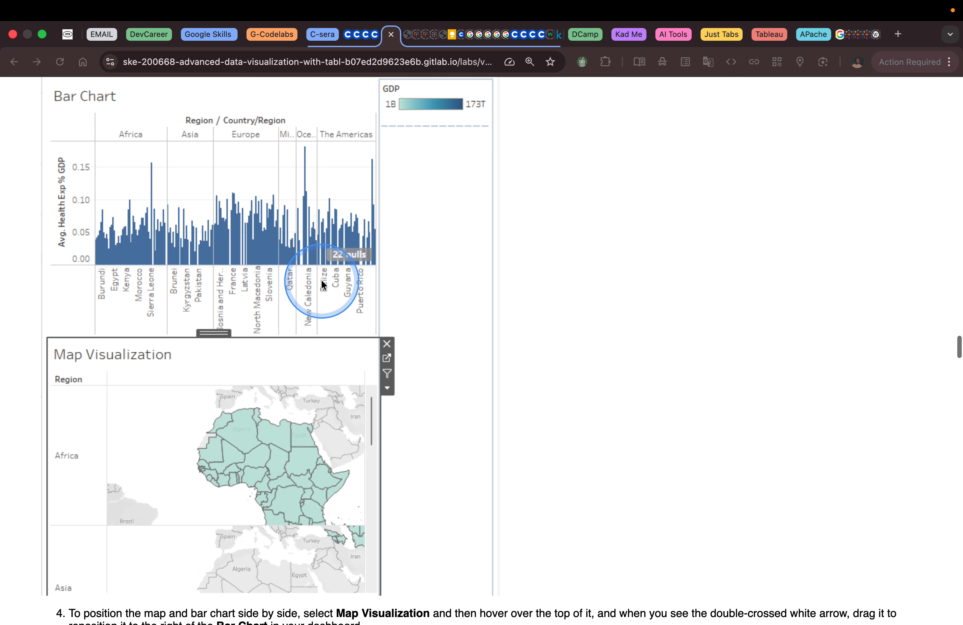
scroll(323, 285, "down", 1)
Switch to Tableau and place the Bar Chart sheet on the dashboard with the Map Visualizationz sheet below it.
key("ctrl+Left")
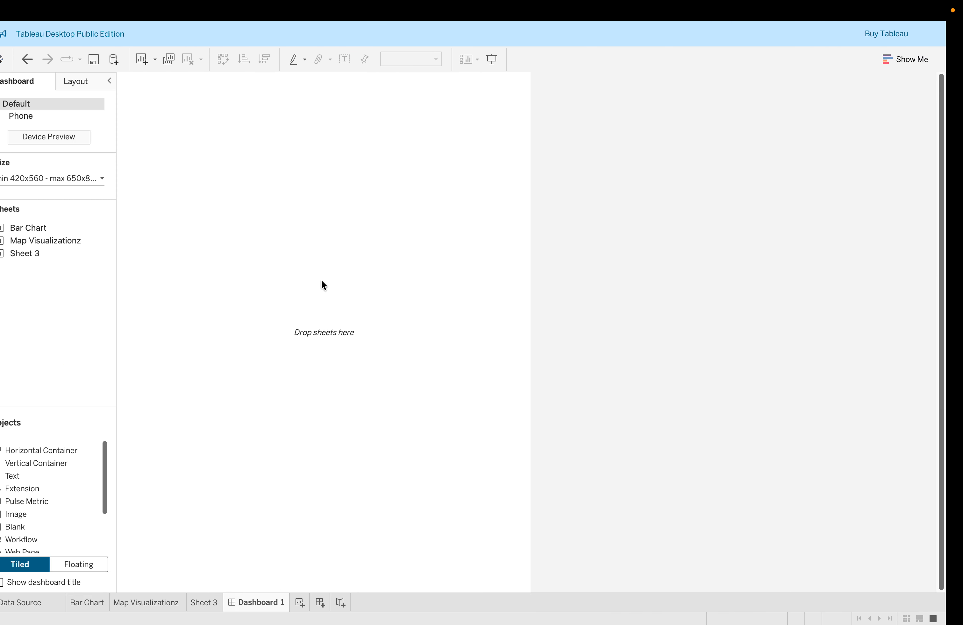
left_click(313, 373)
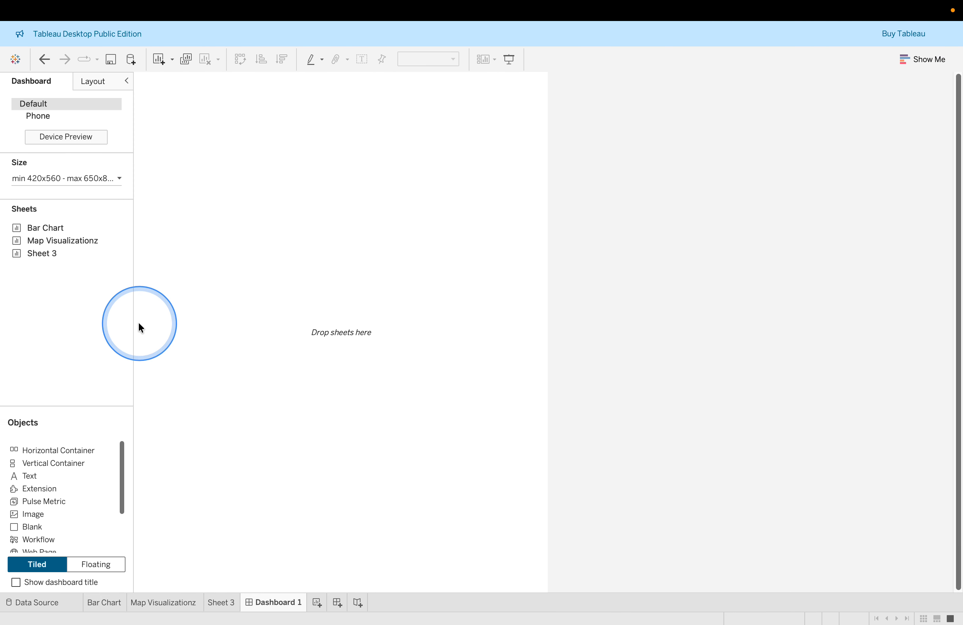
left_click(45, 228)
left_click_drag(46, 228, 206, 202)
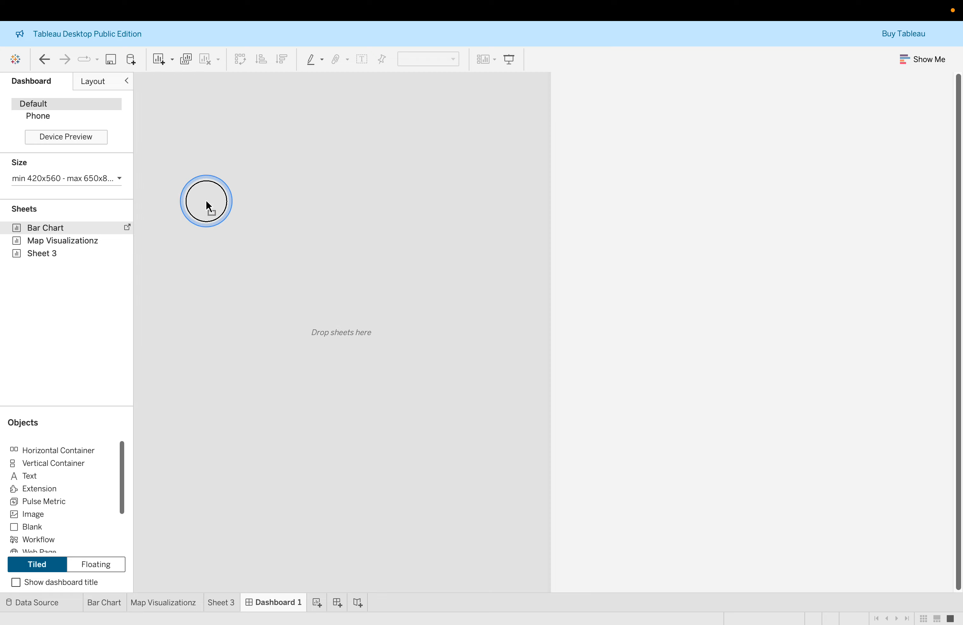
left_click_drag(267, 234, 264, 230)
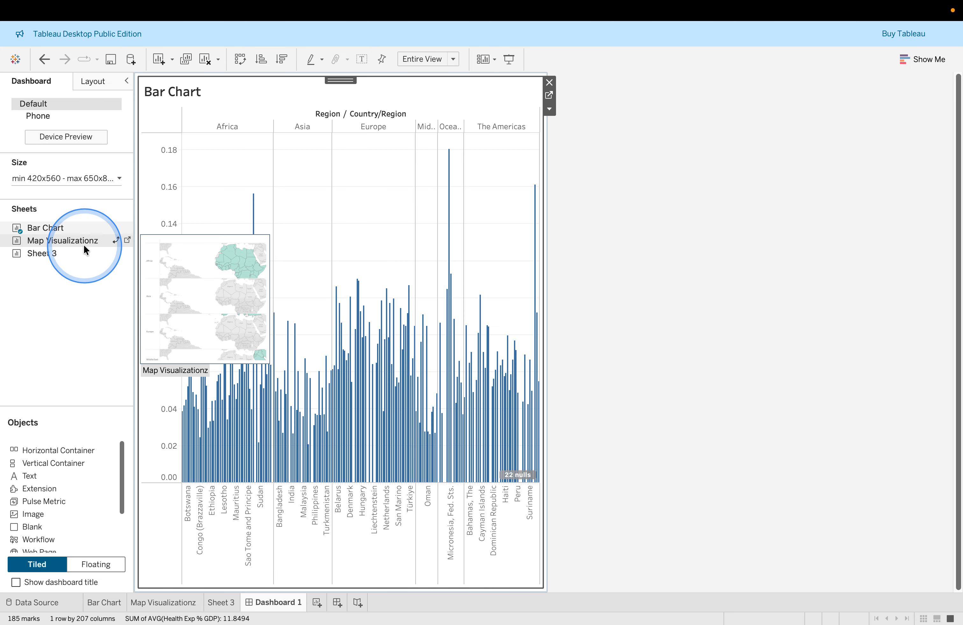
left_click_drag(87, 242, 337, 528)
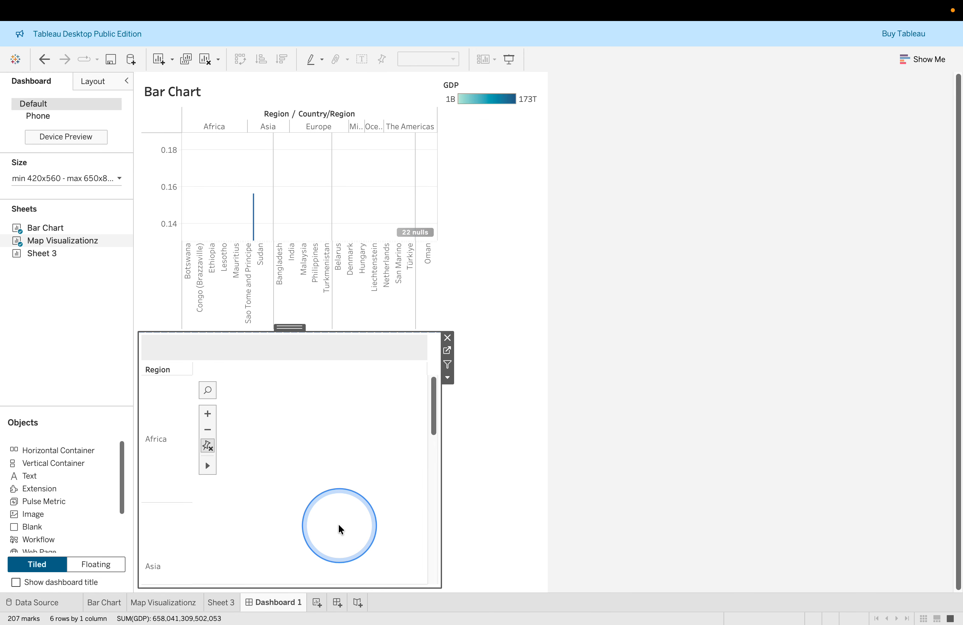
Widen the dashboard's chart area against the GDP legend column and make the legend's container floating.
left_click_drag(441, 476, 528, 457)
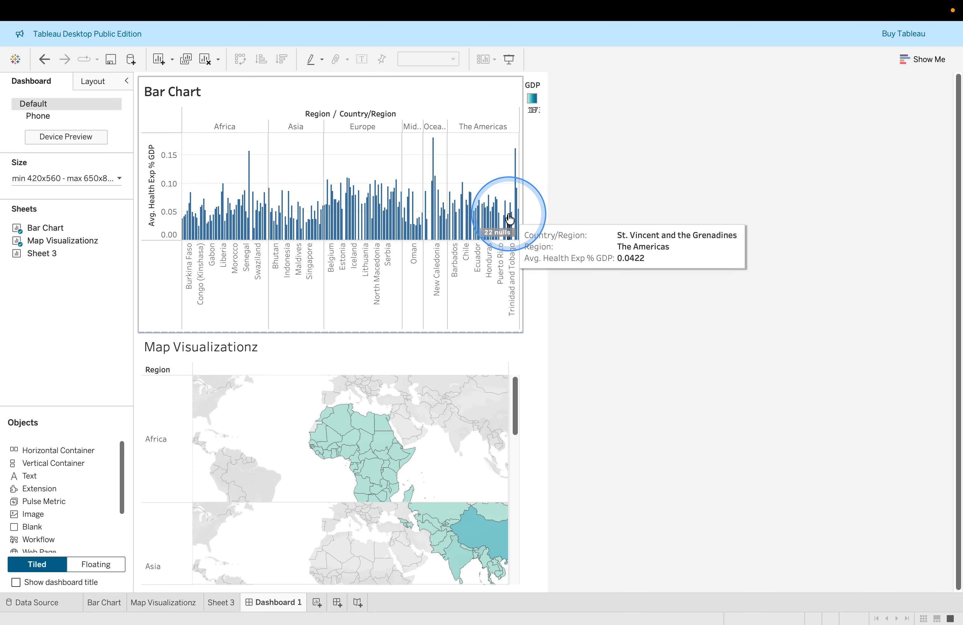
left_click(530, 142)
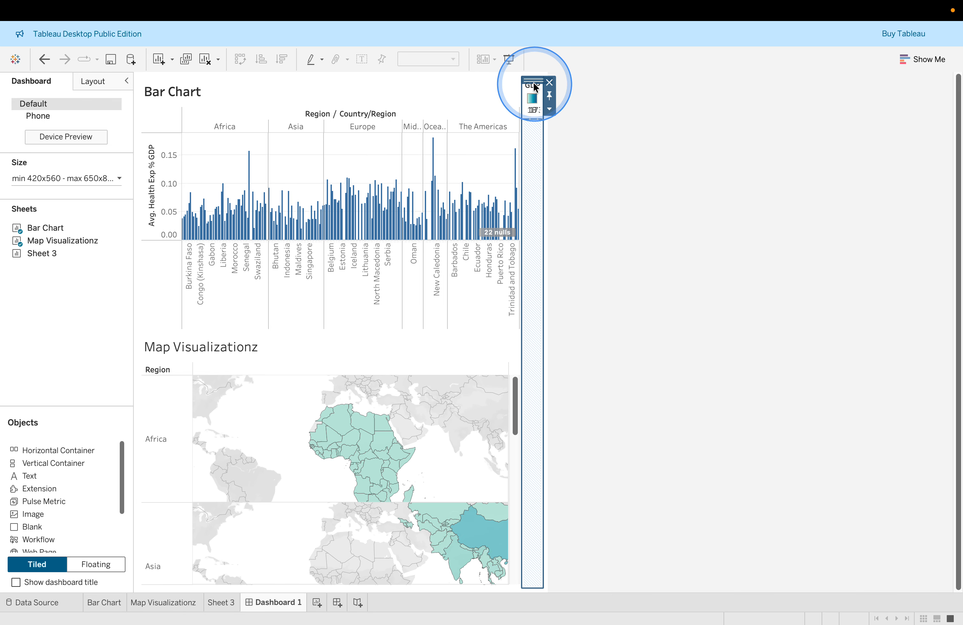
left_click(550, 111)
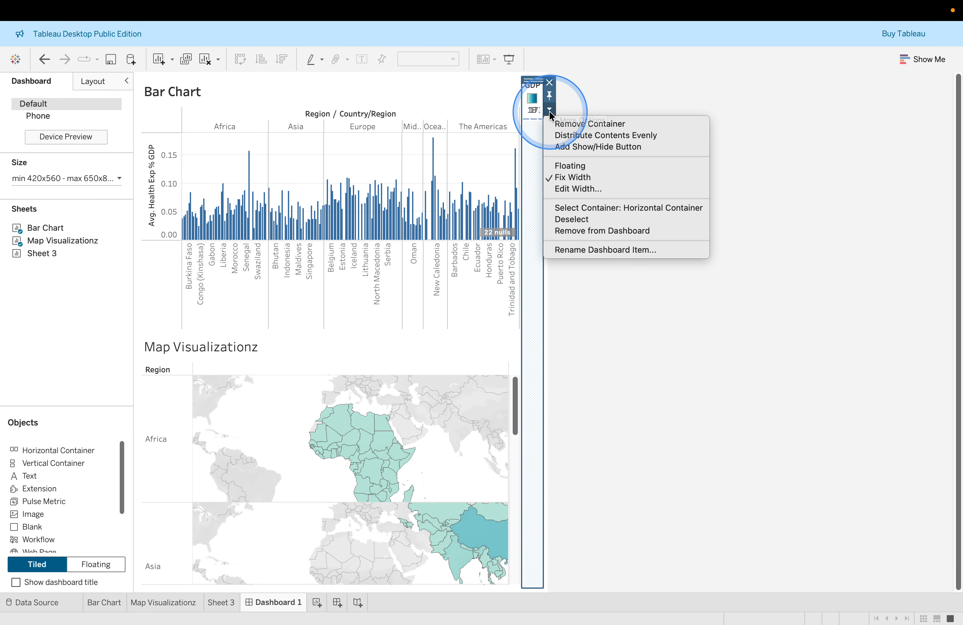
left_click(570, 165)
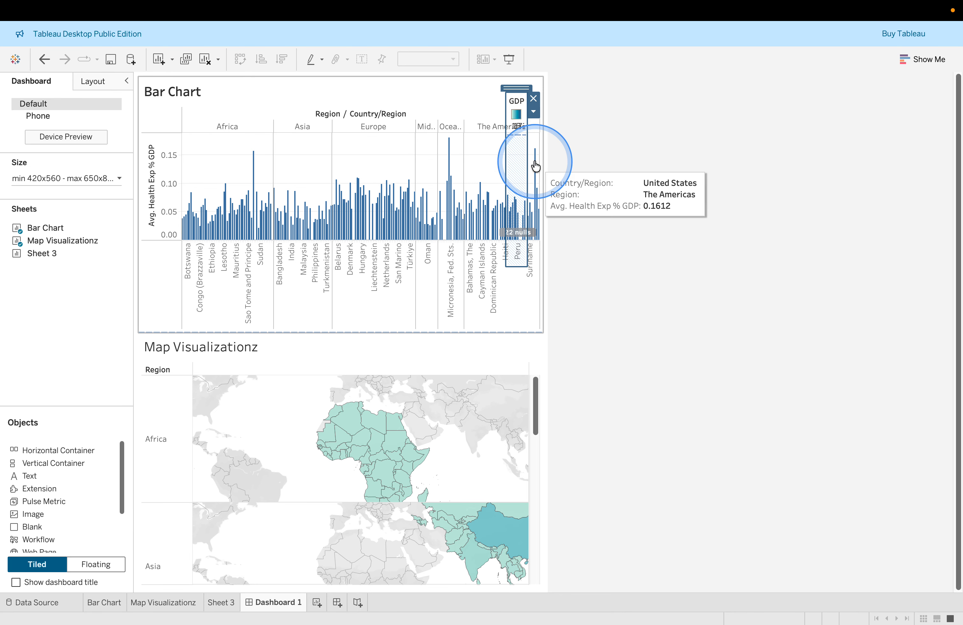
left_click(459, 370)
Read instructions 4 and 5 in the browser on placing the charts side by side and changing the dashboard size.
key("ctrl+Right")
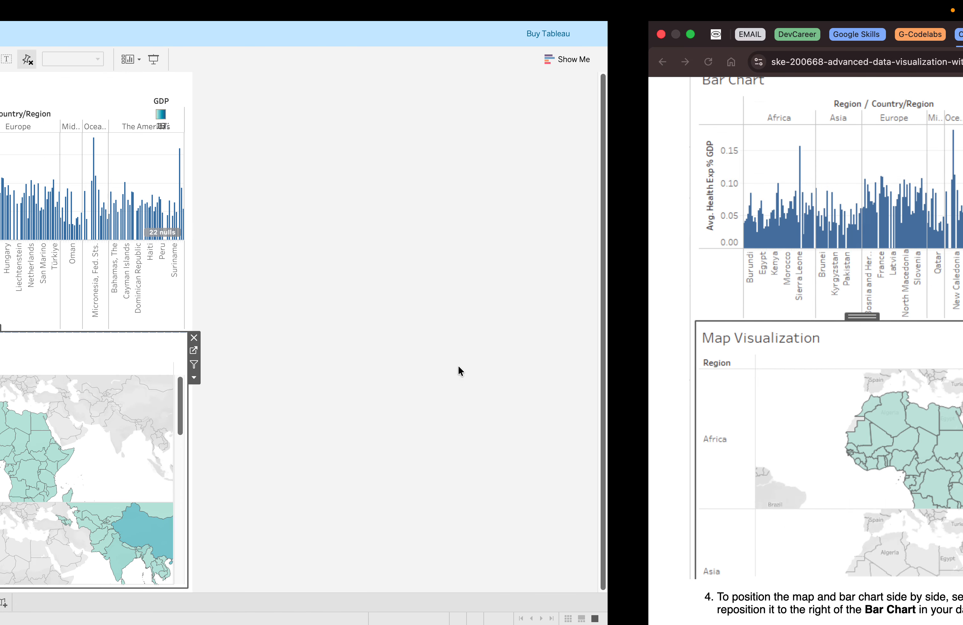
scroll(537, 383, "down", 7)
scroll(539, 383, "down", 3)
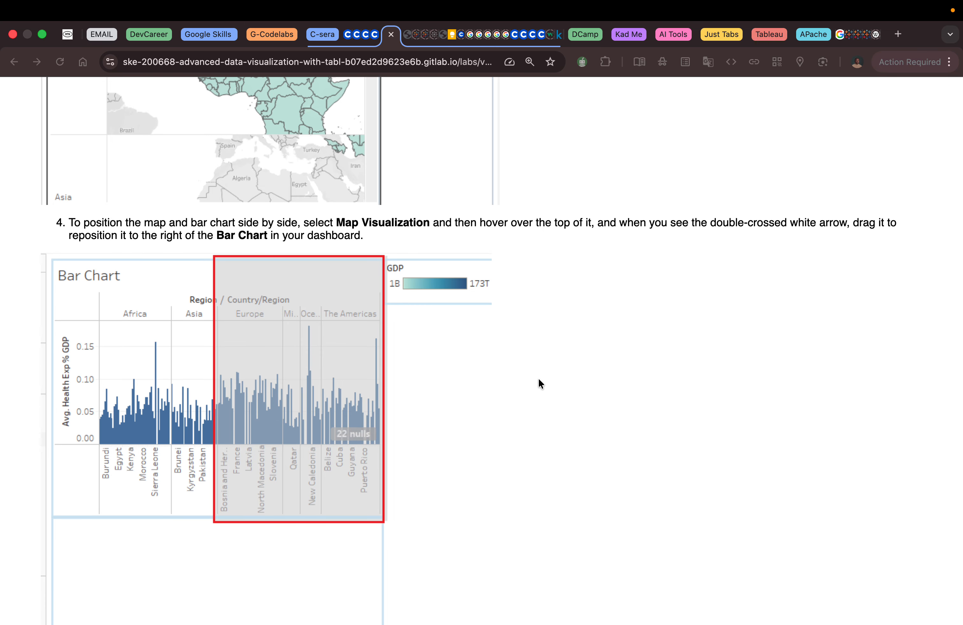
scroll(539, 382, "down", 3)
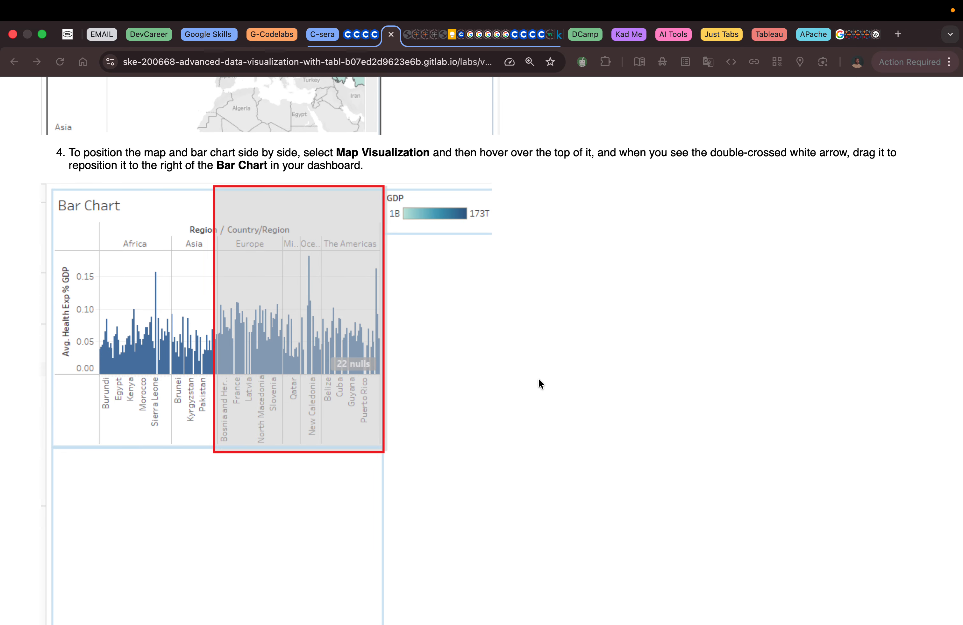
left_click(539, 369)
scroll(539, 368, "down", 10)
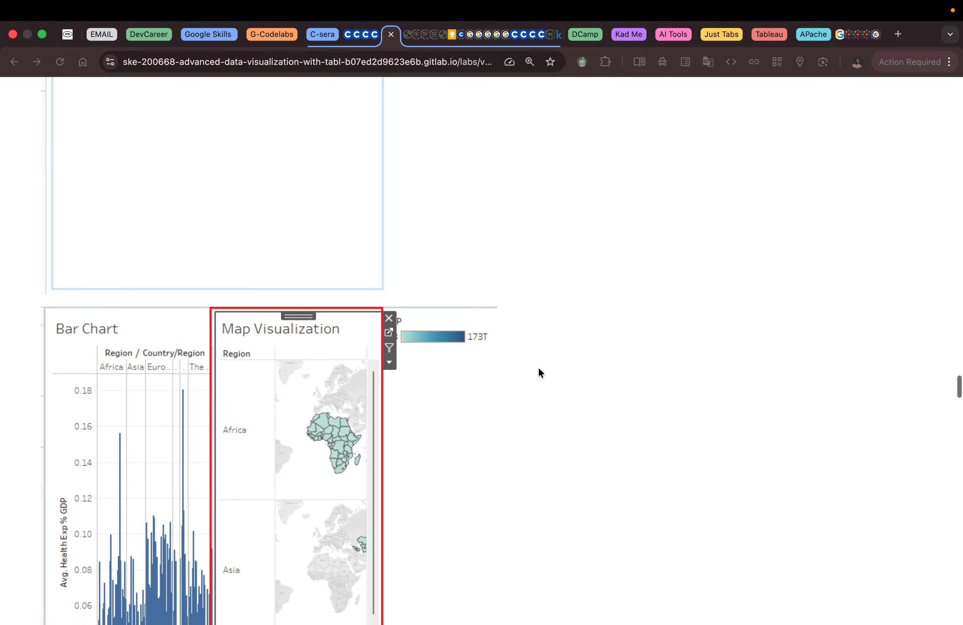
scroll(539, 369, "down", 6)
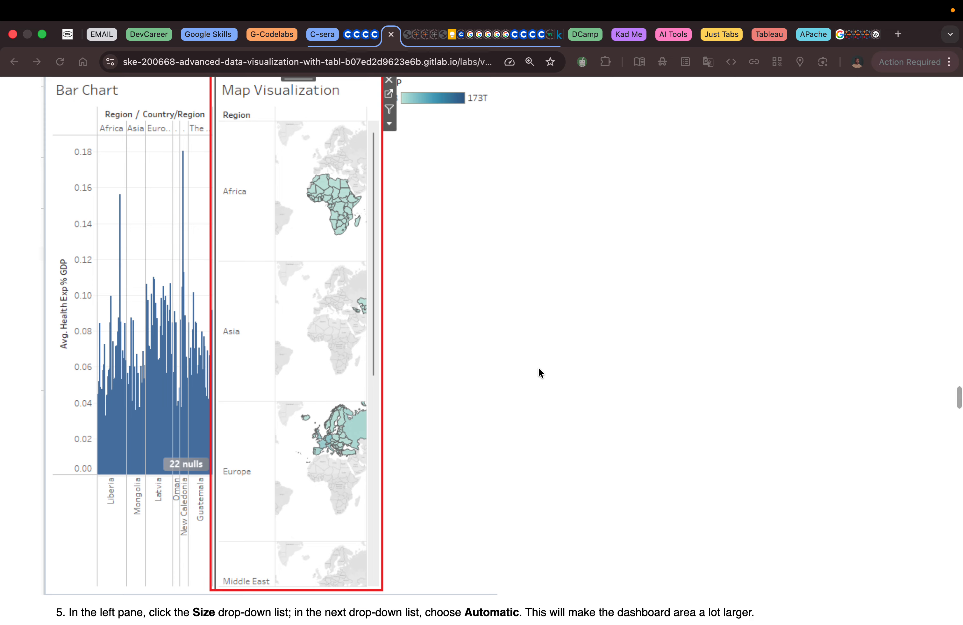
scroll(539, 368, "down", 9)
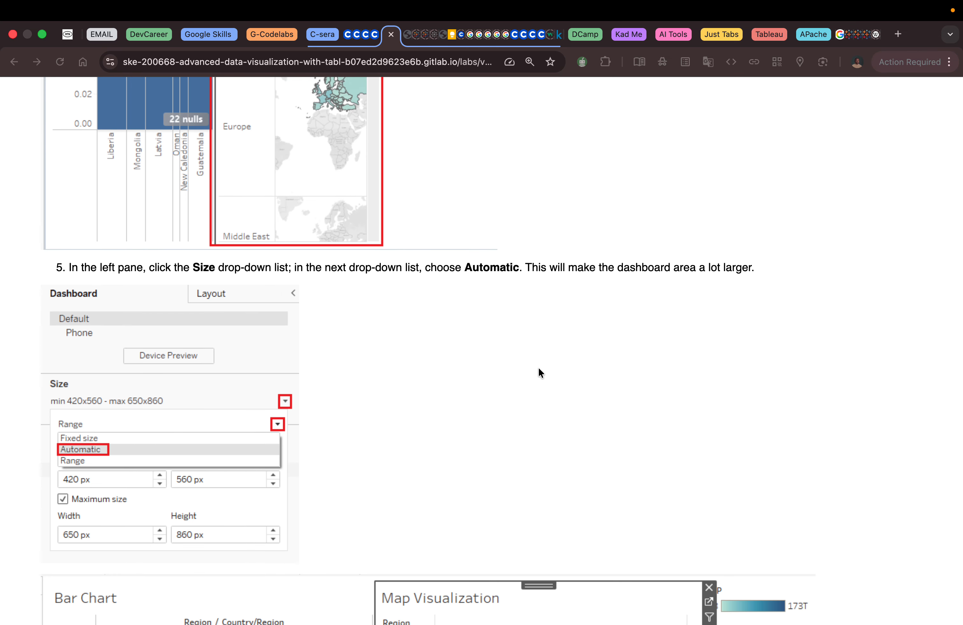
Switch to Tableau and reposition the Map Visualizationz sheet to the right of the Bar Chart on the dashboard.
key("ctrl+Left")
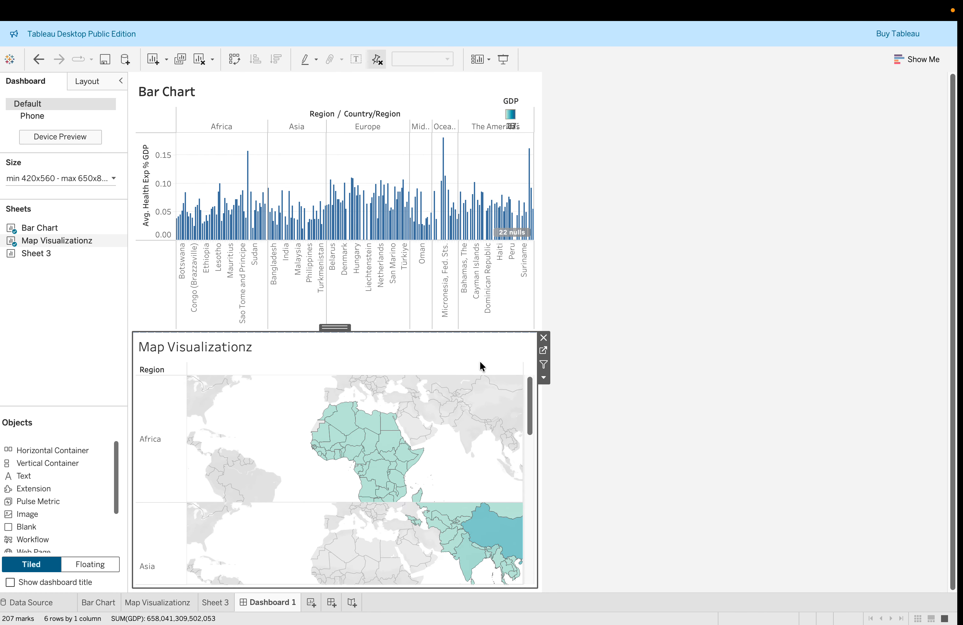
left_click_drag(357, 329, 486, 221)
left_click_drag(340, 264, 340, 265)
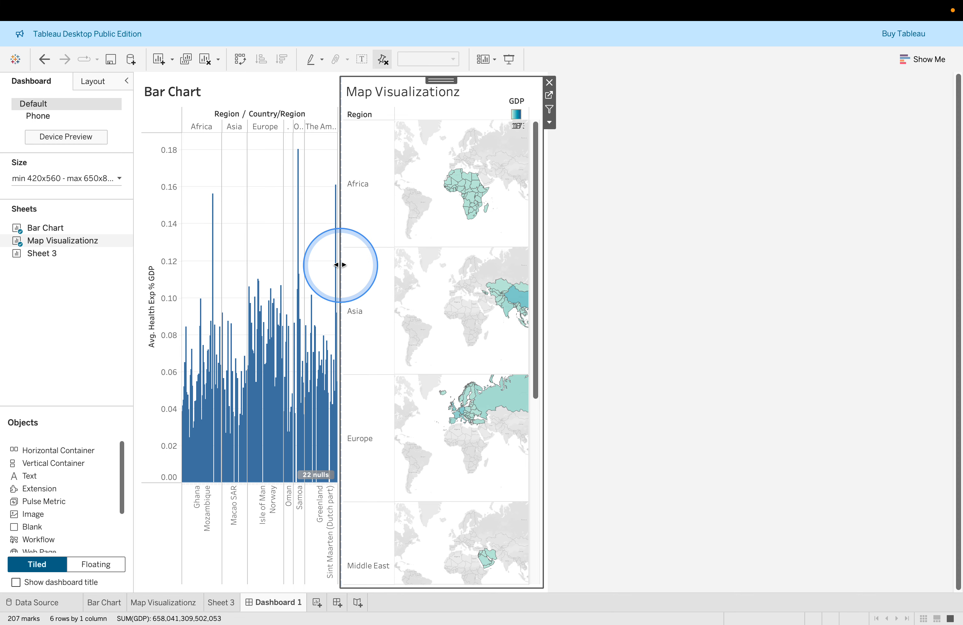
Return to the browser and reread instruction 5 on setting the dashboard size to Automatic.
key("ctrl+Right")
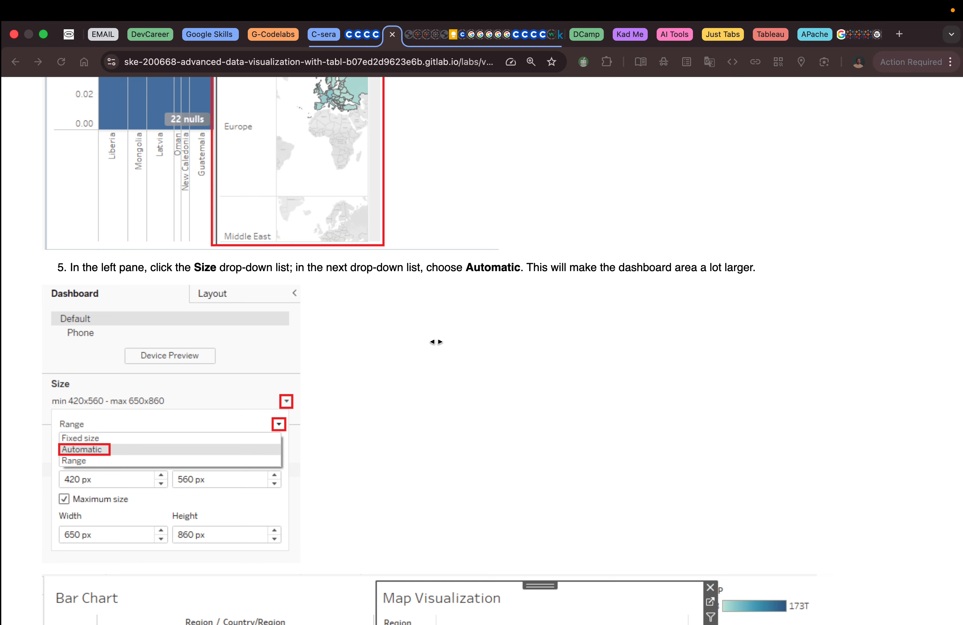
left_click(437, 344)
scroll(438, 344, "down", 2)
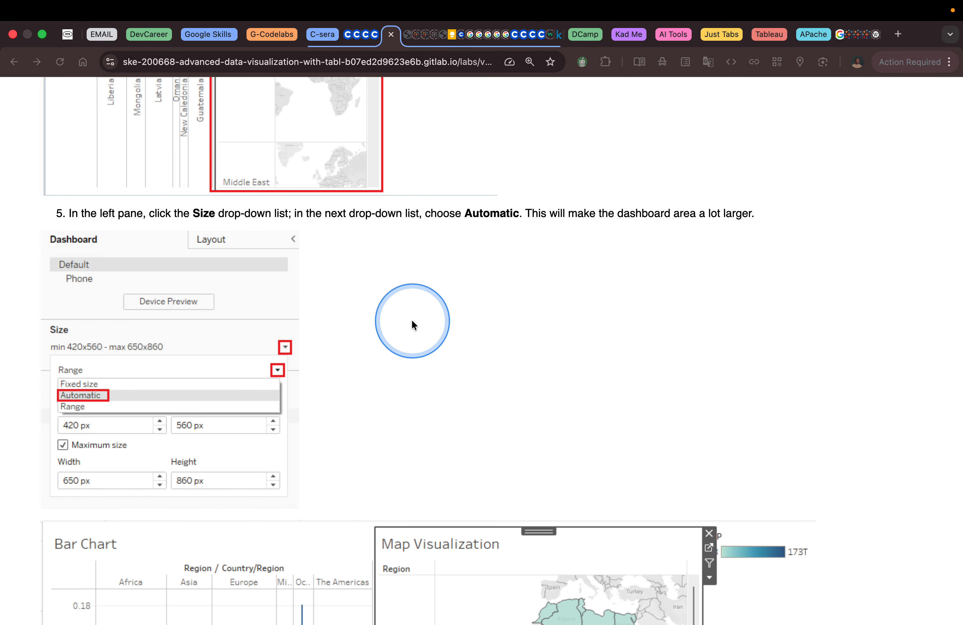
scroll(254, 244, "up", 4)
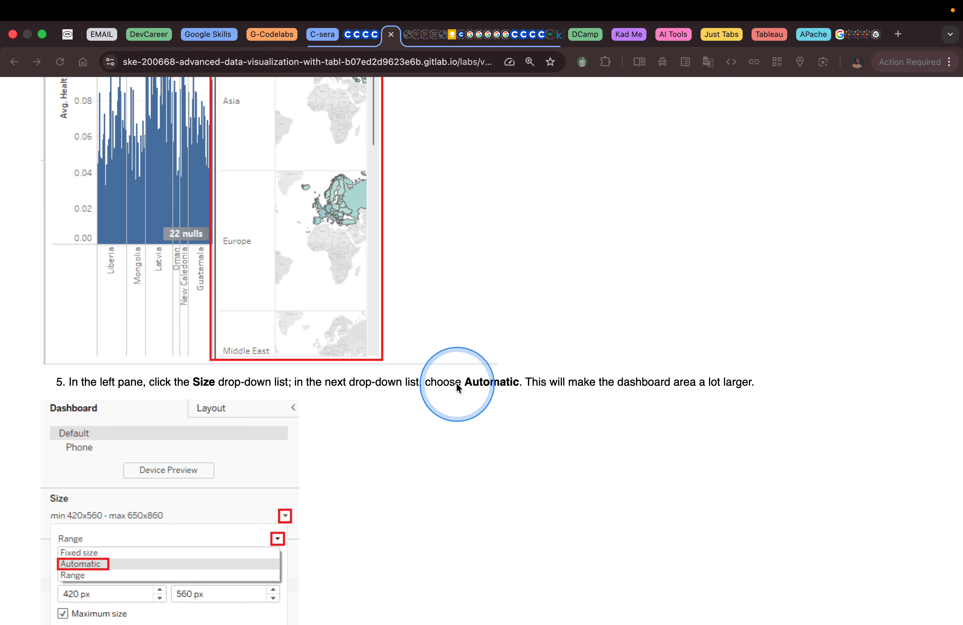
Switch to Tableau and set the dashboard size to Automatic.
key("ctrl+Left")
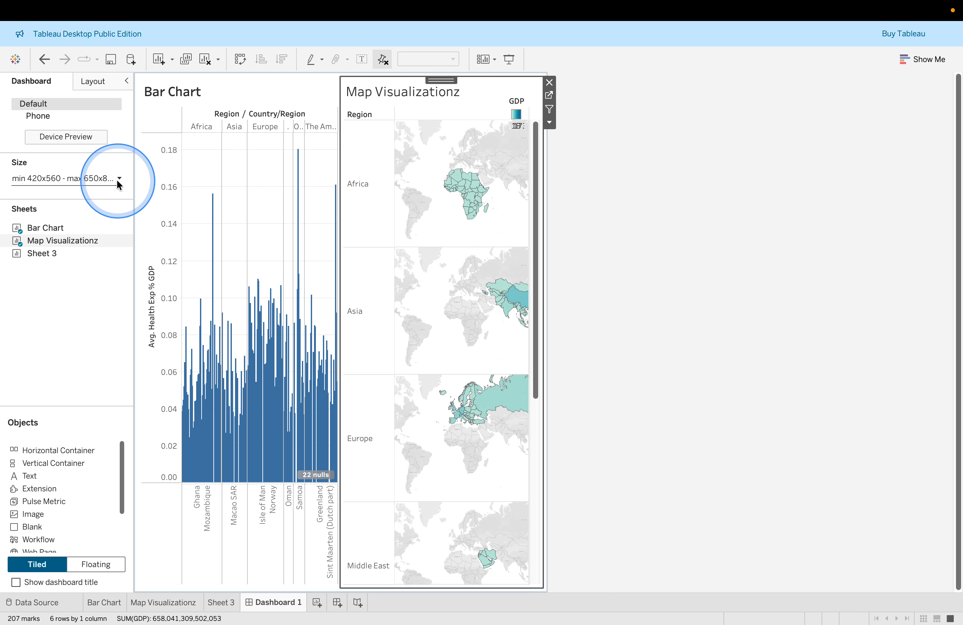
left_click(116, 178)
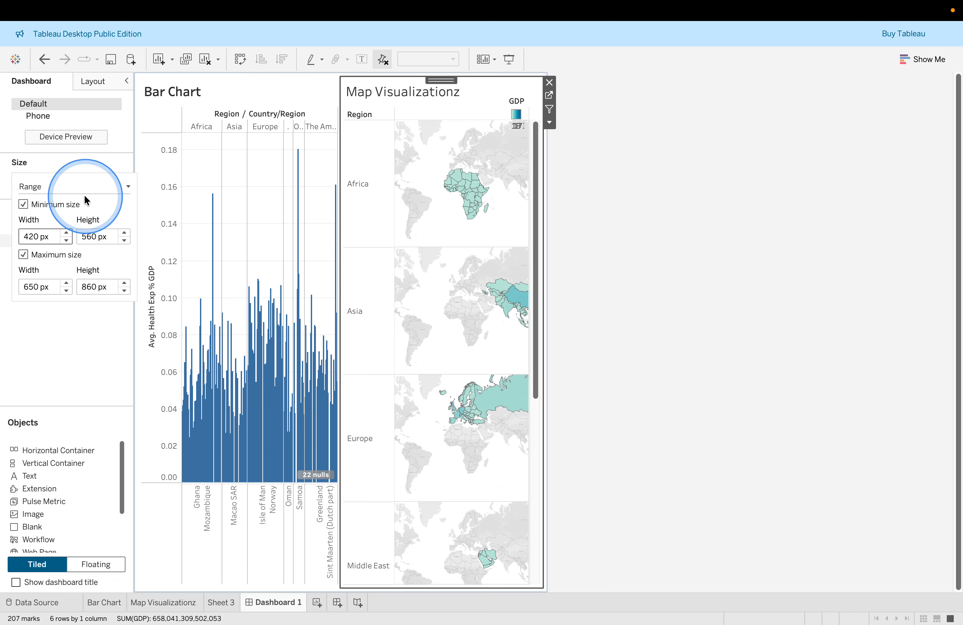
left_click(75, 189)
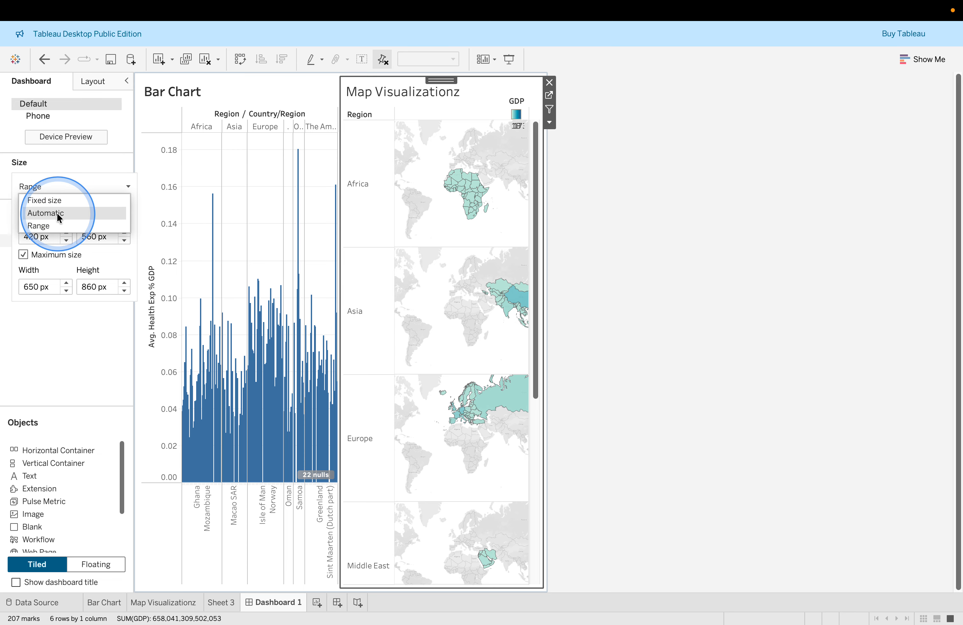
left_click(56, 212)
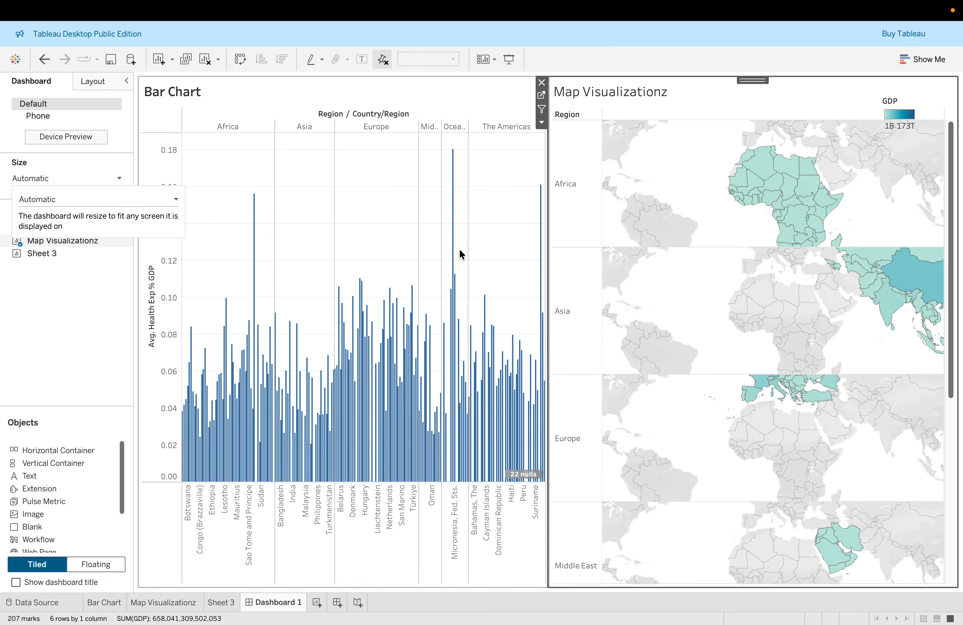
Return to the browser and read instructions 6 to 13 on resizing the map and adding a dashboard filter action.
key("ctrl+Right")
left_click(520, 326)
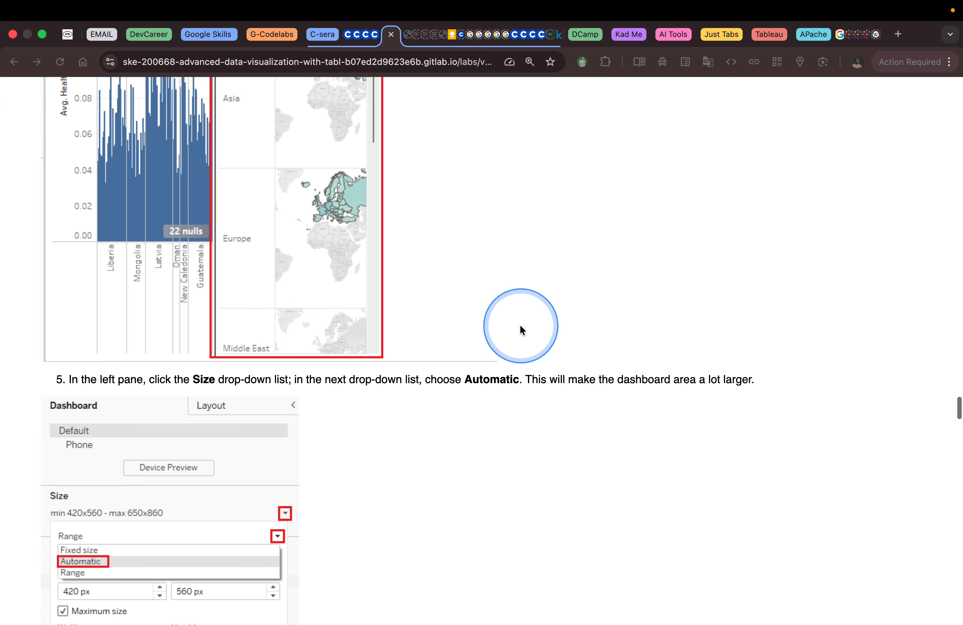
scroll(520, 327, "down", 9)
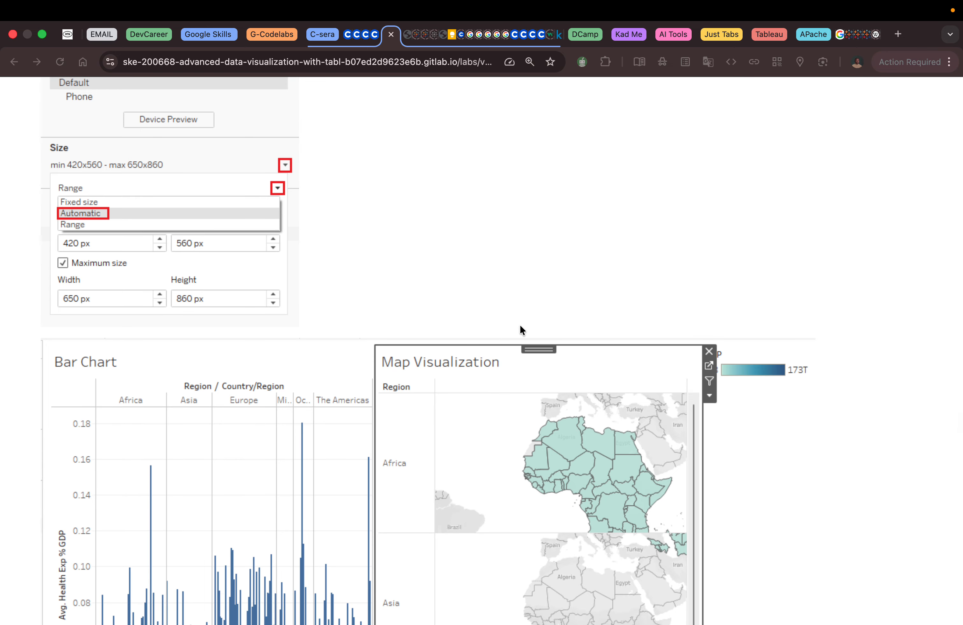
scroll(520, 326, "down", 8)
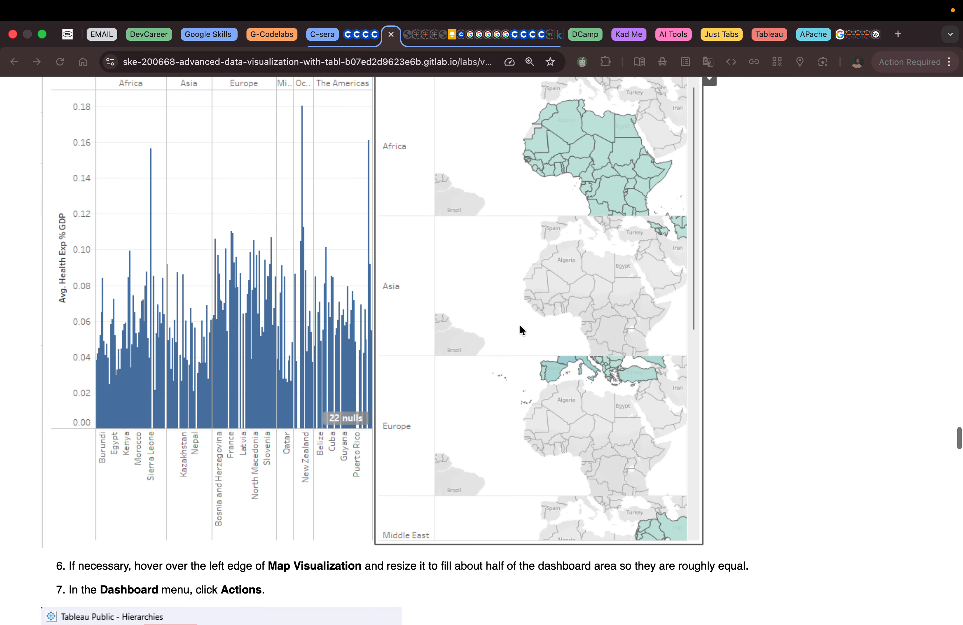
scroll(519, 326, "down", 5)
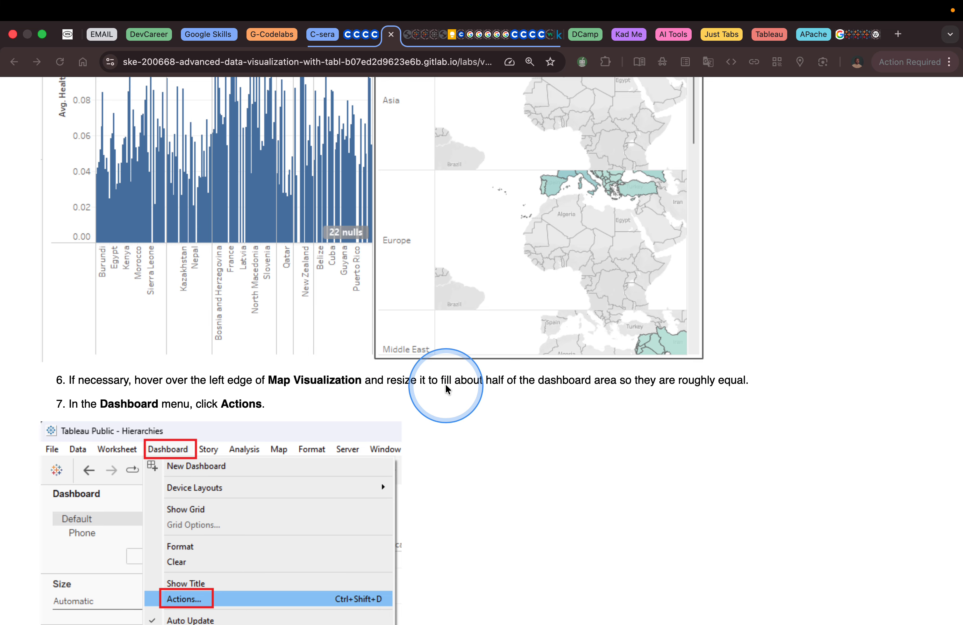
scroll(463, 388, "up", 6)
scroll(463, 390, "down", 5)
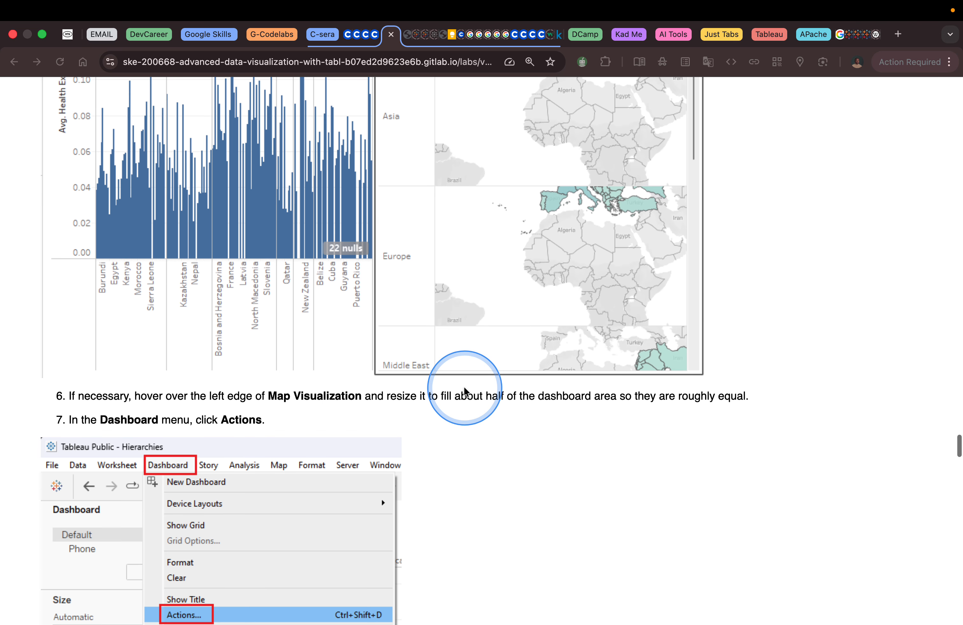
scroll(464, 391, "down", 1)
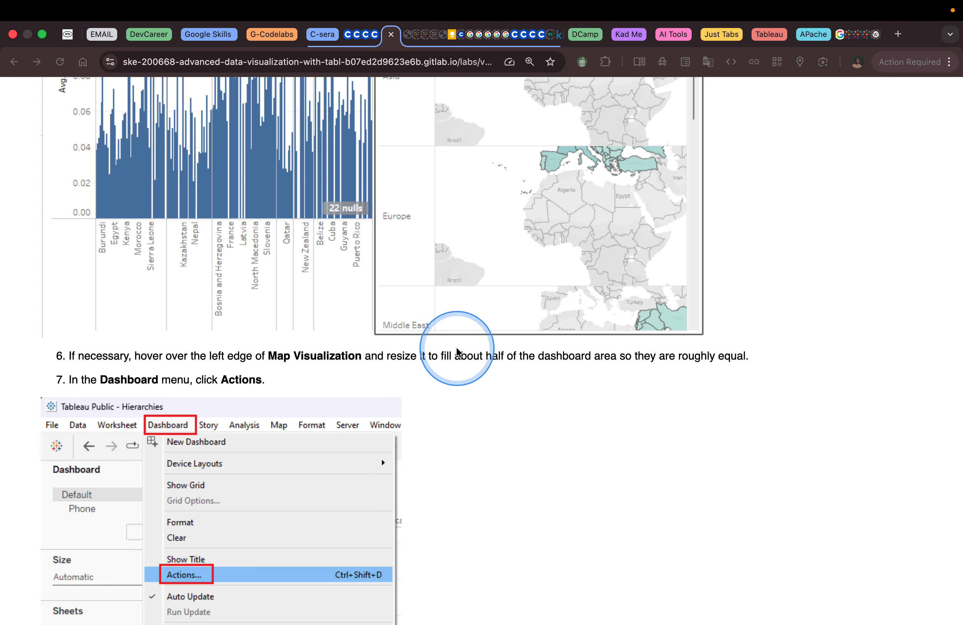
scroll(457, 350, "down", 5)
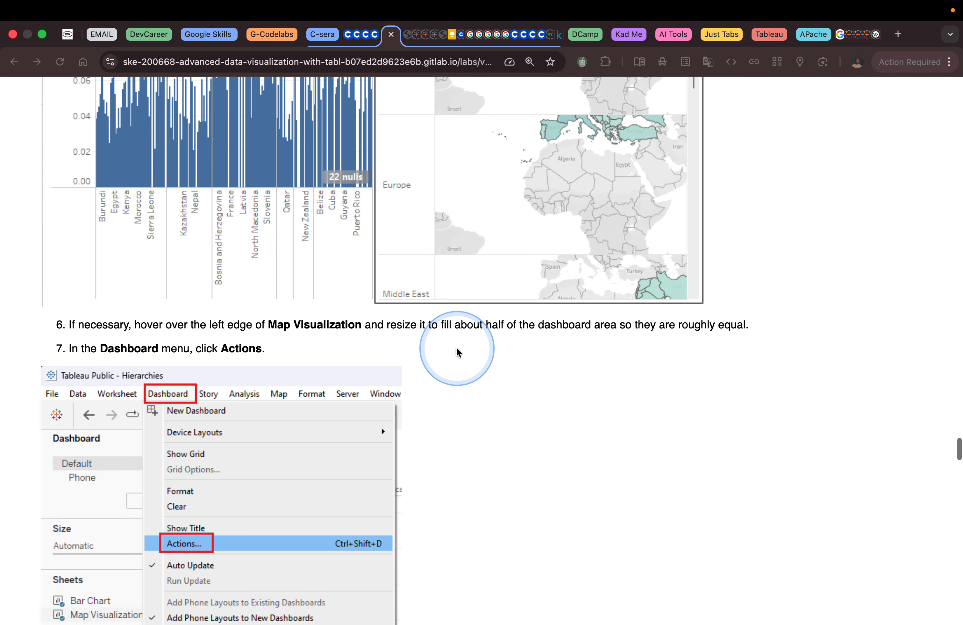
scroll(456, 348, "down", 7)
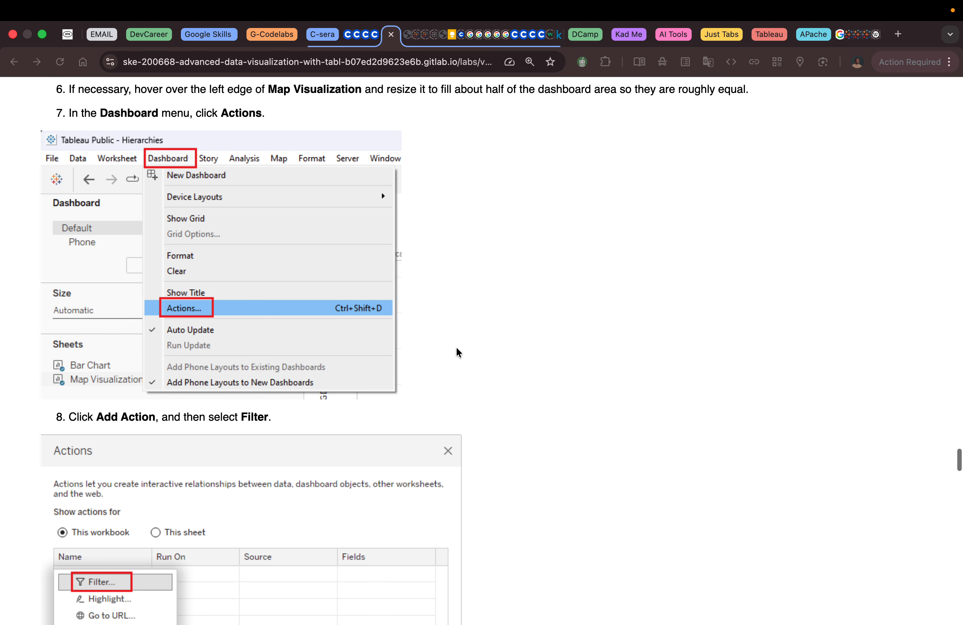
scroll(456, 346, "down", 2)
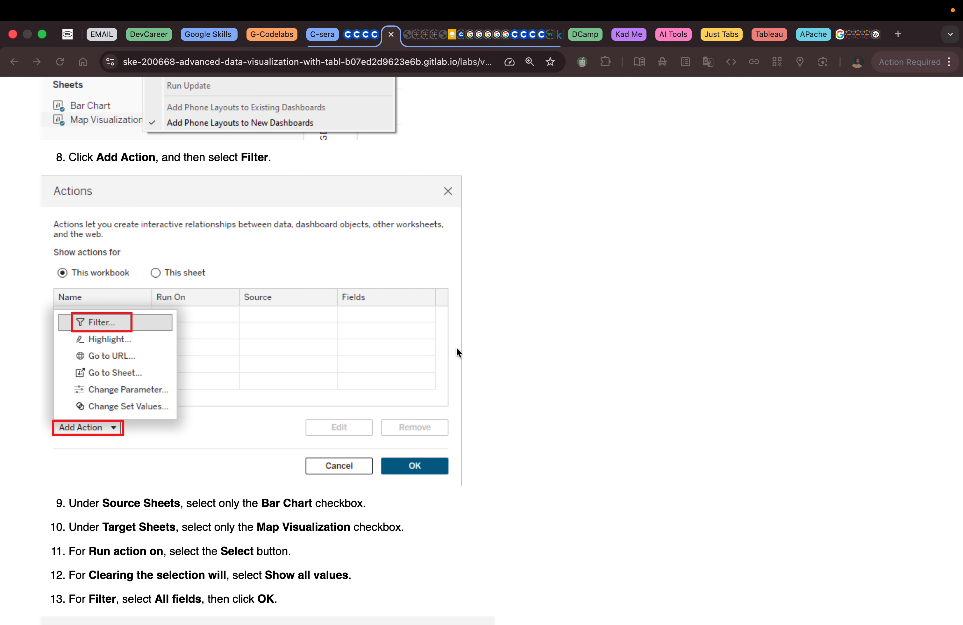
Switch to Tableau and start a new Filter action from the dashboard's Actions dialog.
key("ctrl+Left")
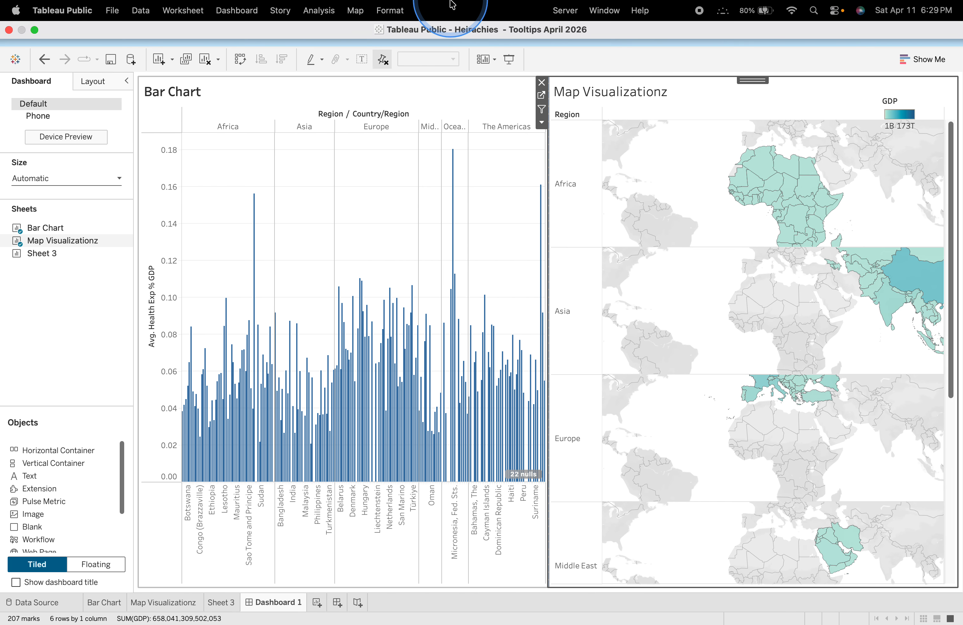
left_click(451, 29)
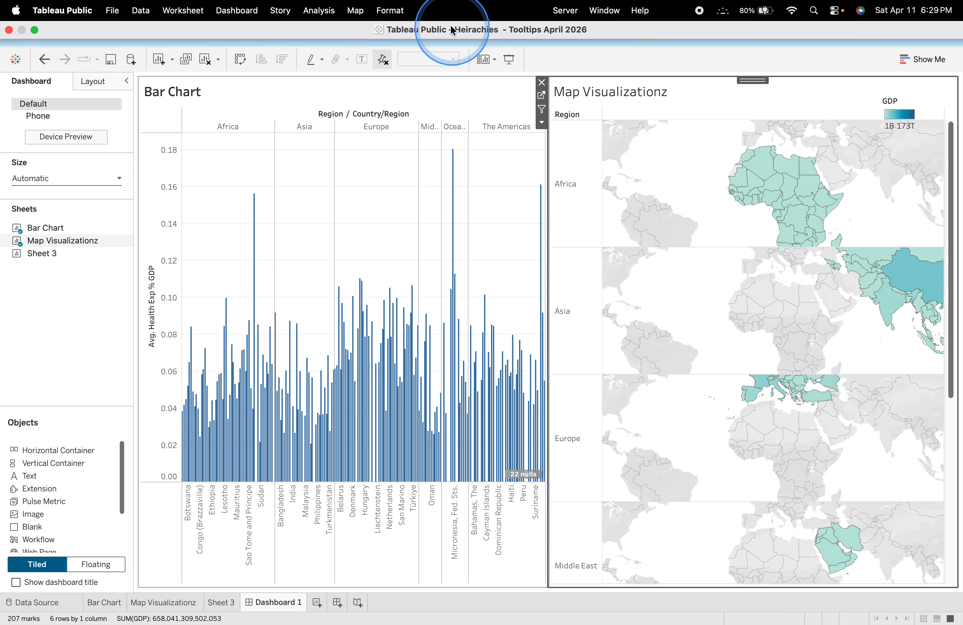
left_click(245, 14)
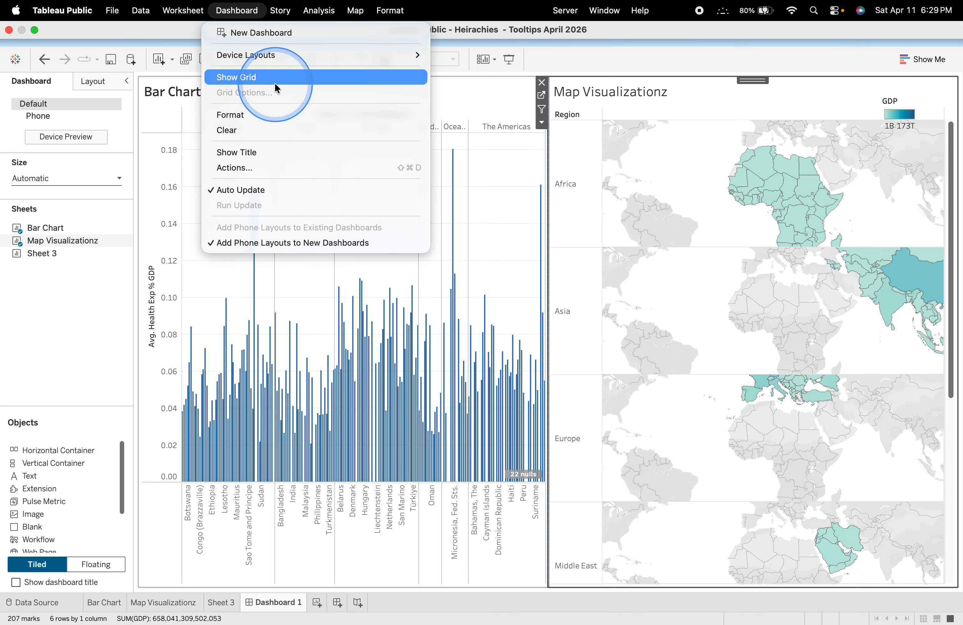
left_click(291, 167)
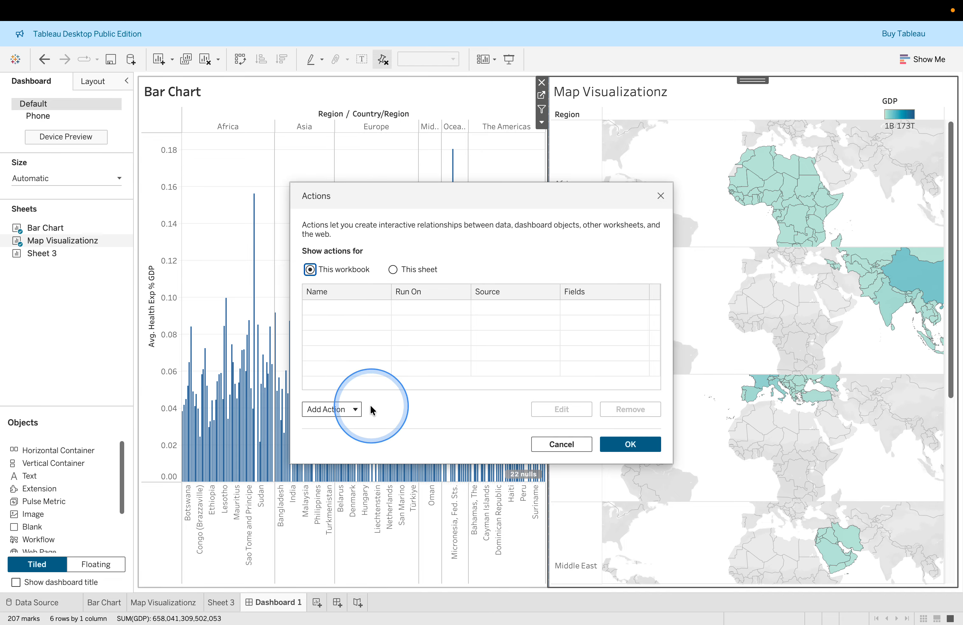
left_click(356, 410)
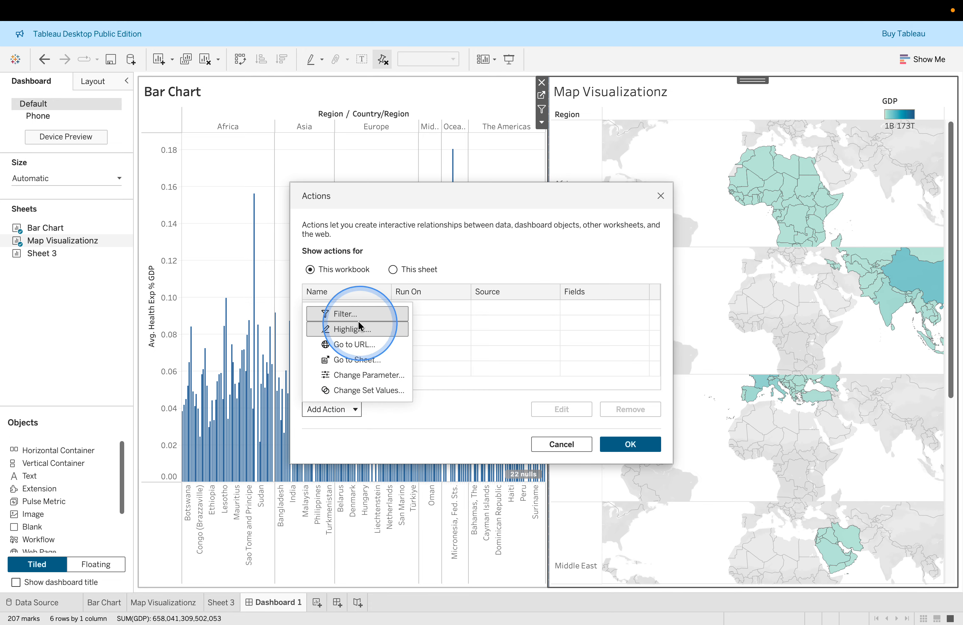
left_click(341, 314)
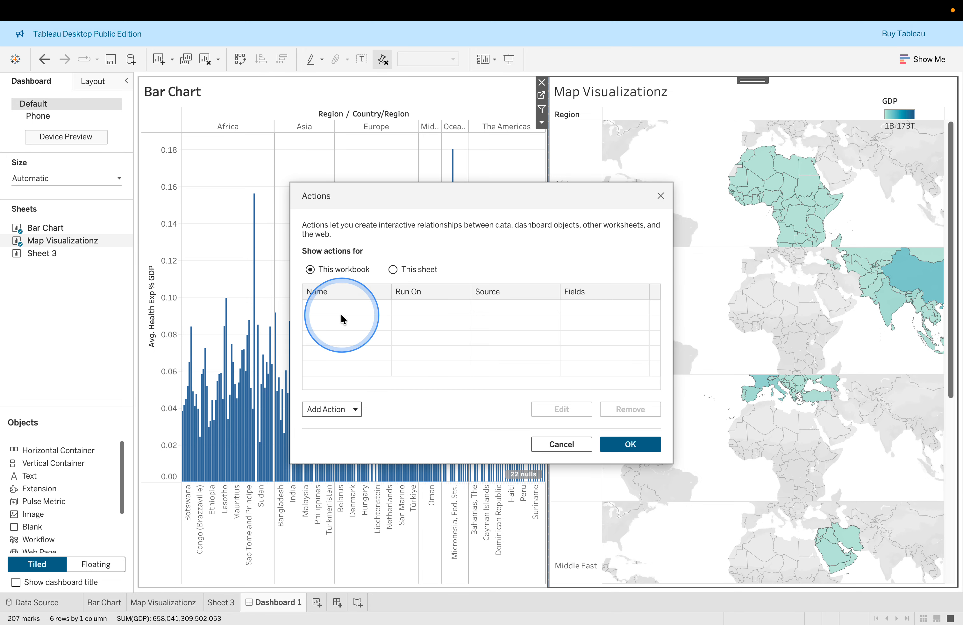
Read instructions 9 to 13 in the browser on the filter action's sheets, trigger and clearing options, comparing them with the Add Filter Action dialog.
key("ctrl+Right")
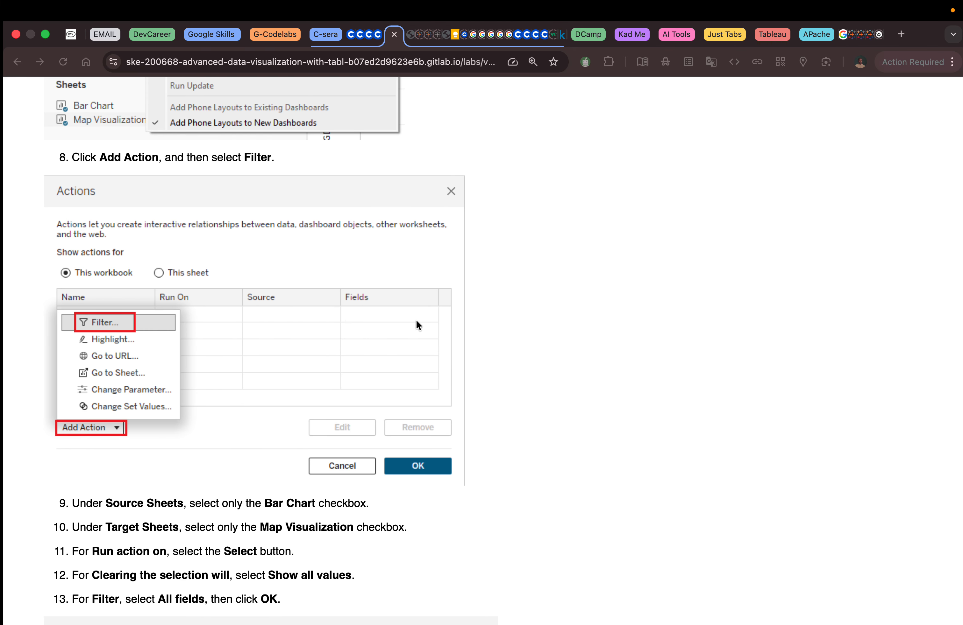
scroll(484, 338, "down", 8)
scroll(484, 338, "up", 4)
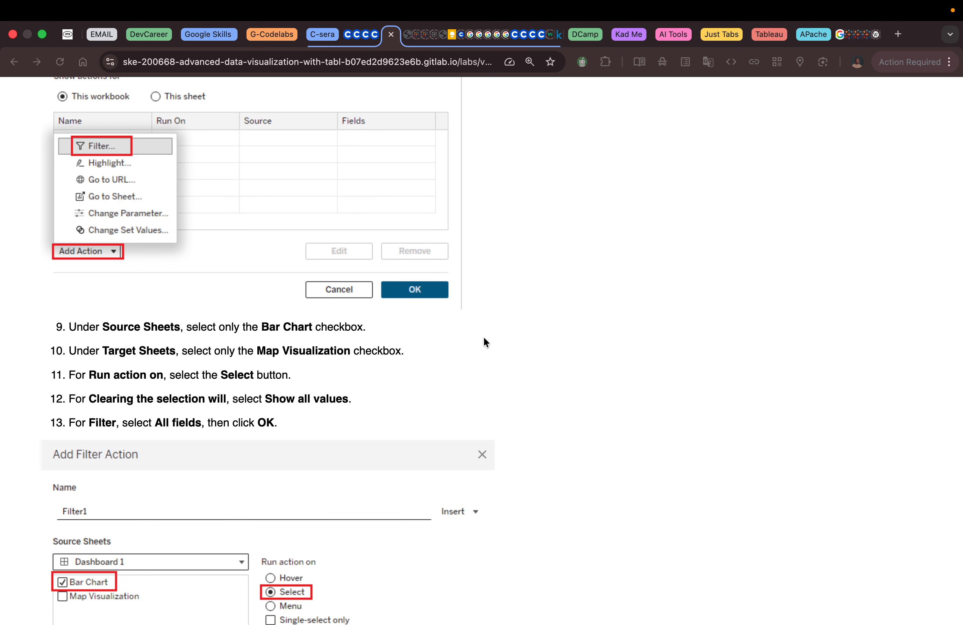
key("ctrl+Left")
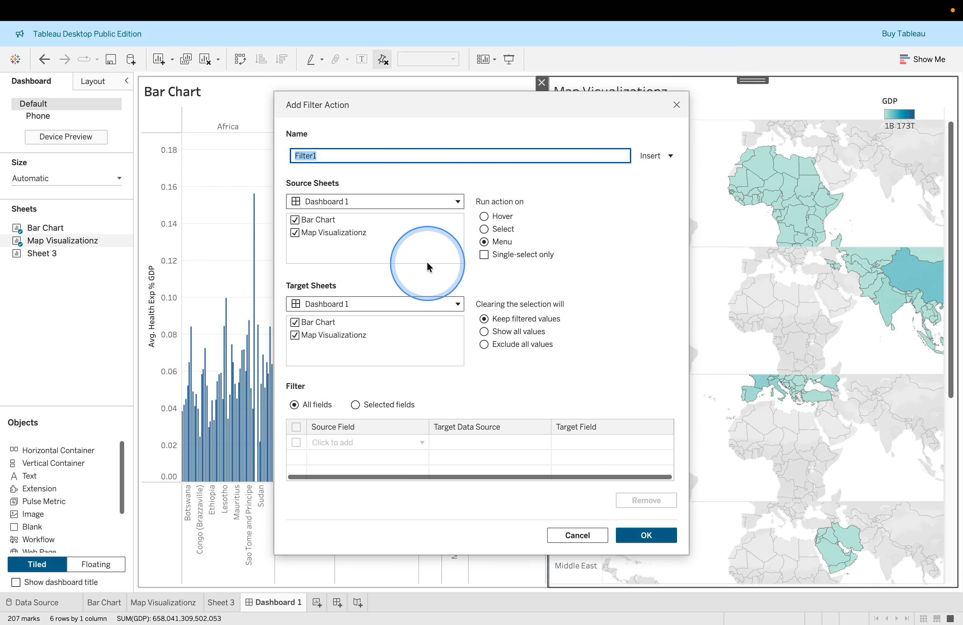
key("ctrl+Right")
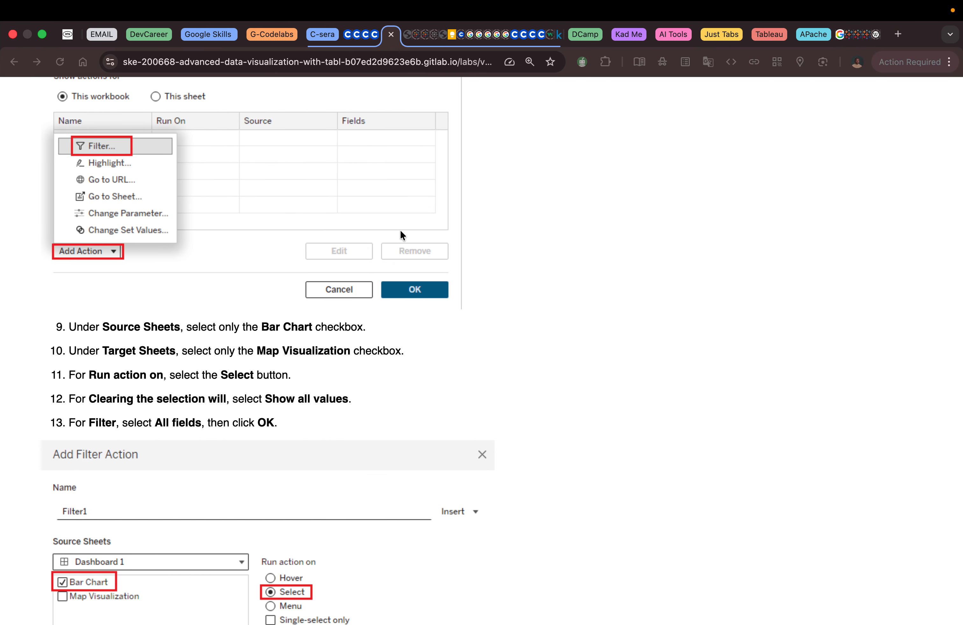
key("ctrl+Left")
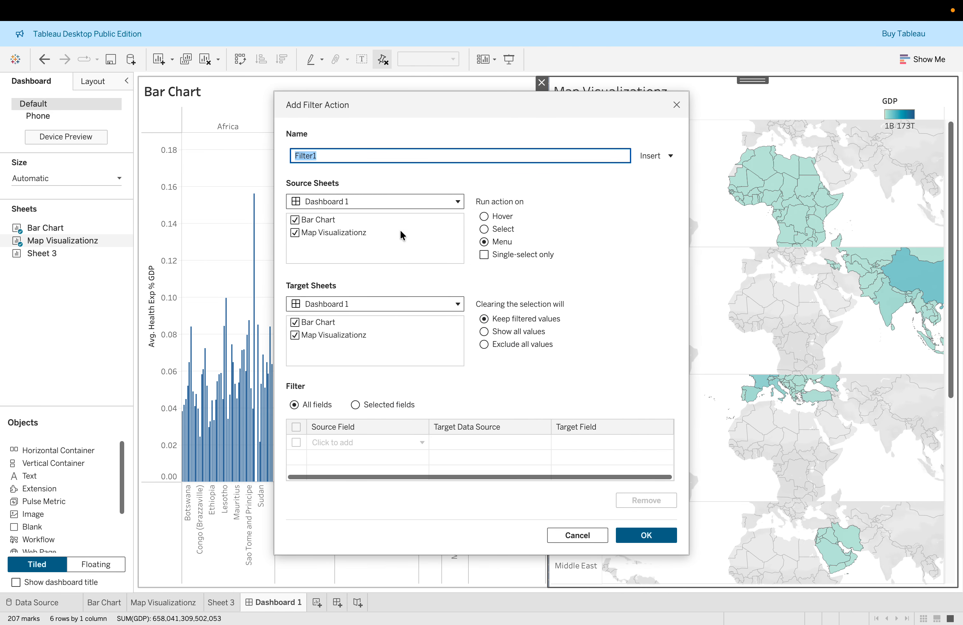
key("ctrl+Right")
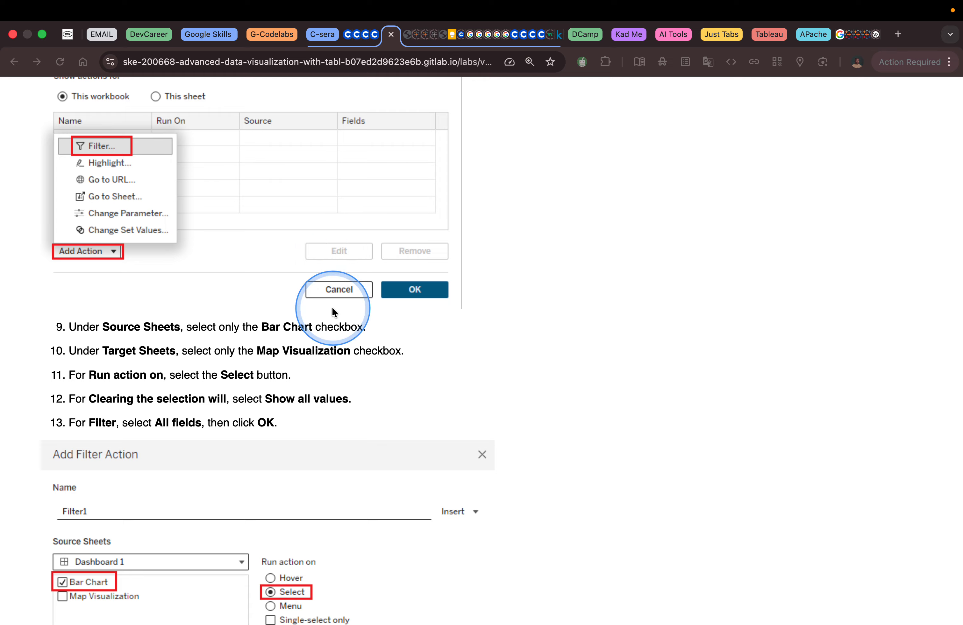
scroll(331, 306, "down", 5)
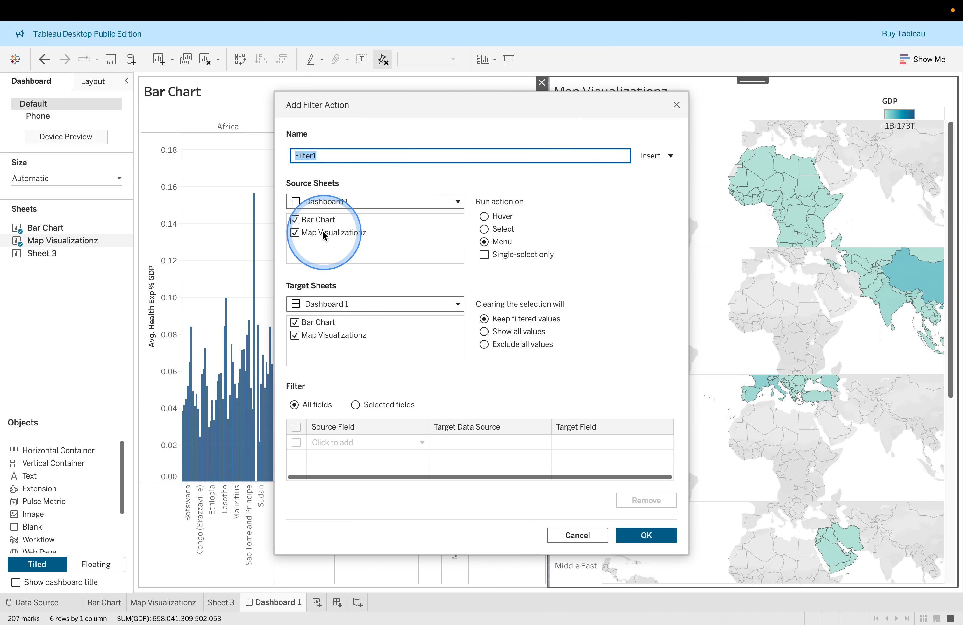
In the filter action, target only Map Visualizationz, run it on Select, and choose Show all values for clearing the selection.
left_click(309, 232)
left_click(315, 322)
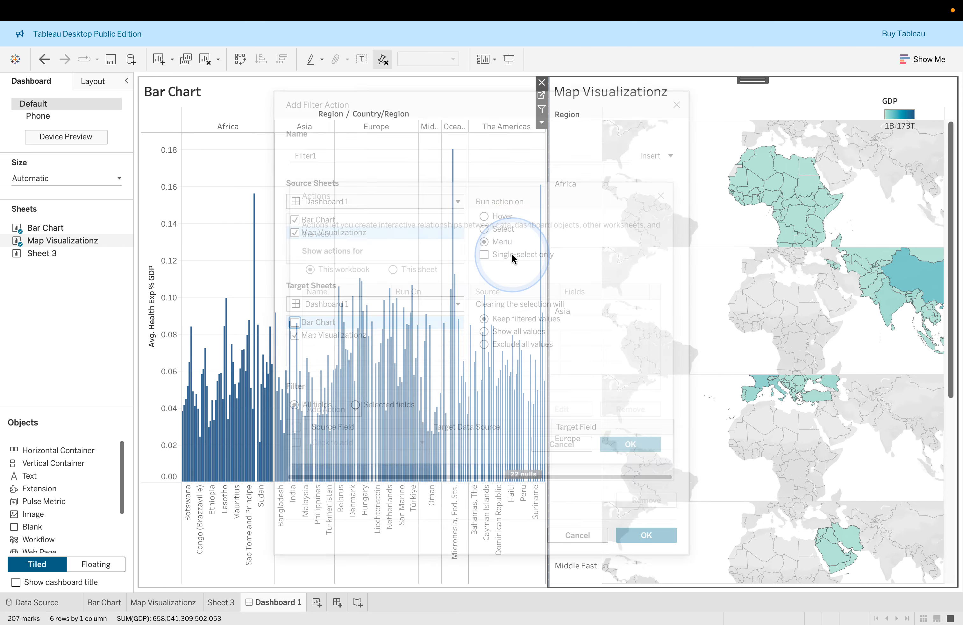
left_click(500, 230)
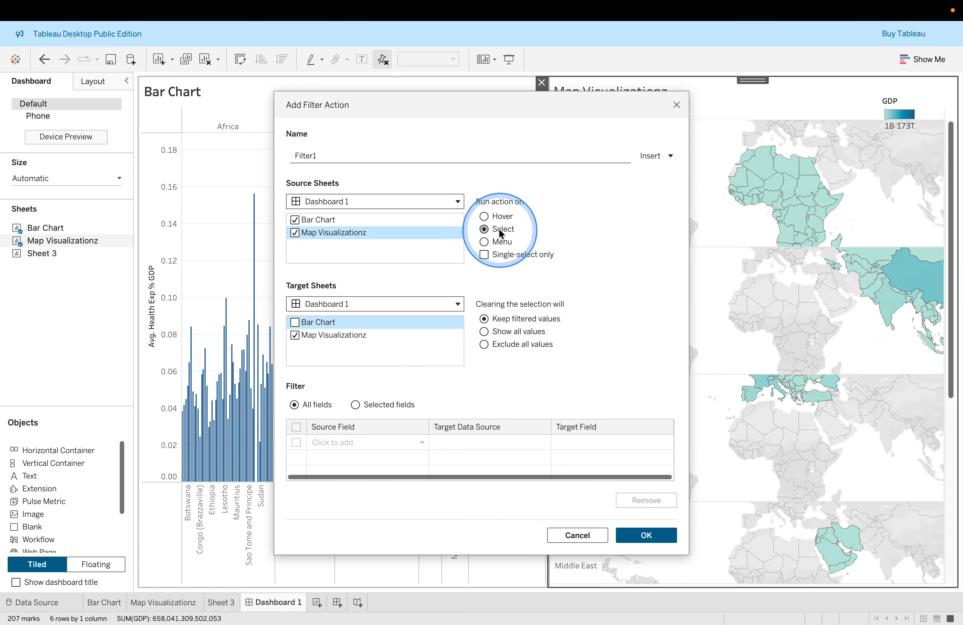
left_click(519, 333)
Check the filter action settings against the browser instructions up to instruction 14, and return to the dialog in Tableau.
key("ctrl+Right")
left_click(519, 335)
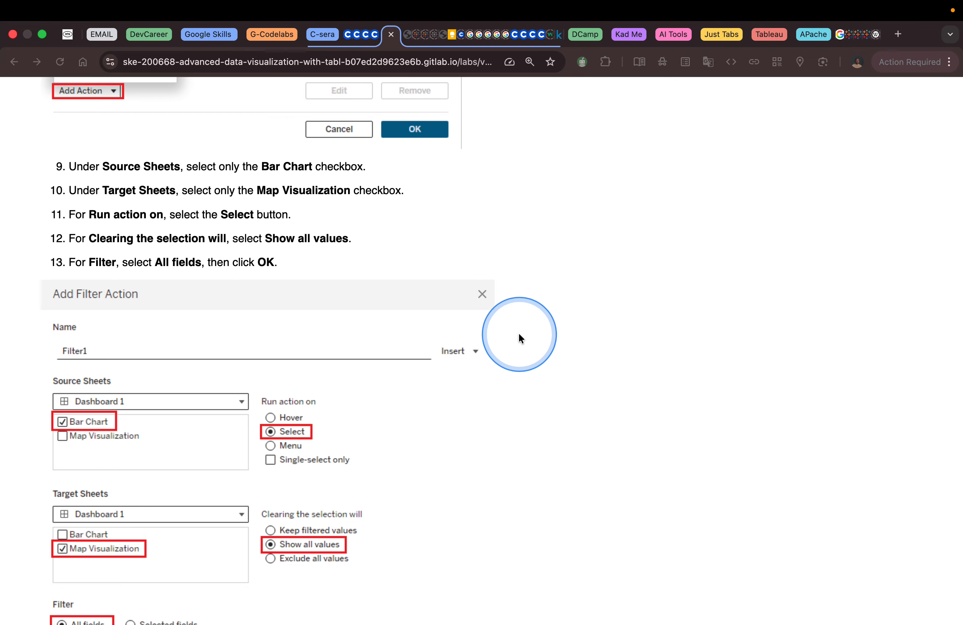
scroll(519, 334, "down", 1)
scroll(518, 334, "down", 8)
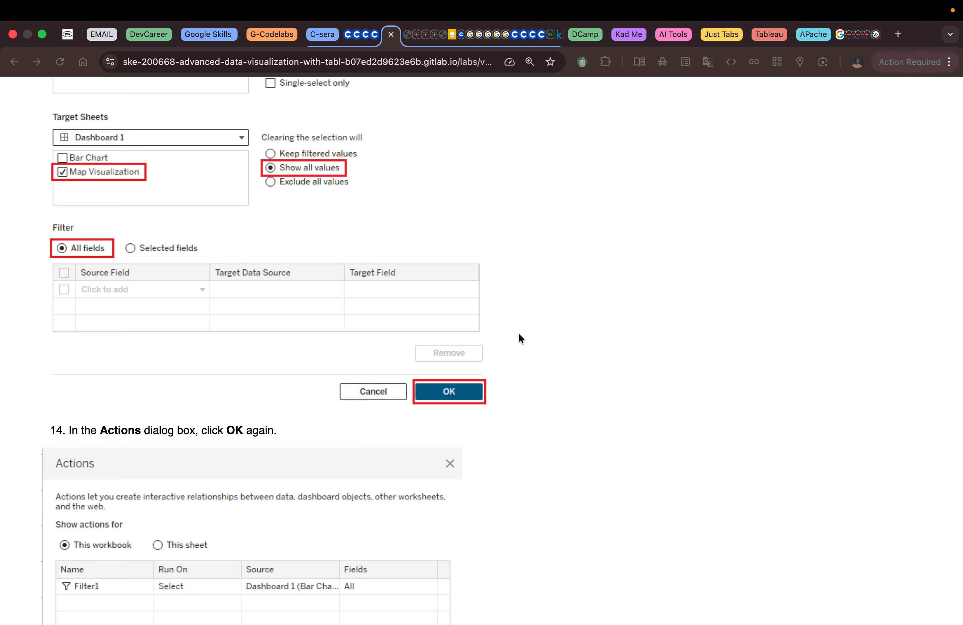
key("ctrl+Left")
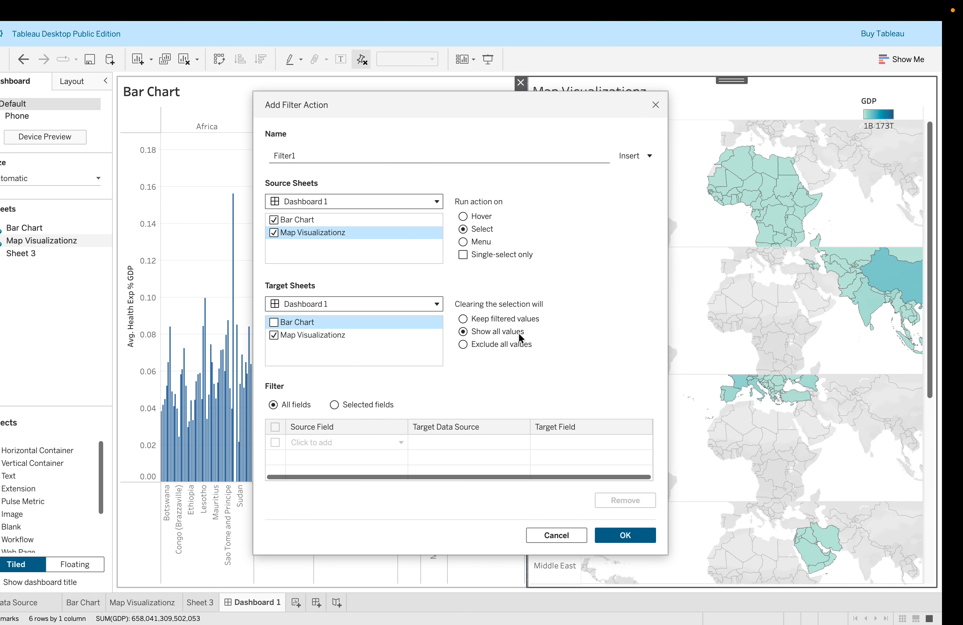
left_click(321, 414)
left_click(537, 522)
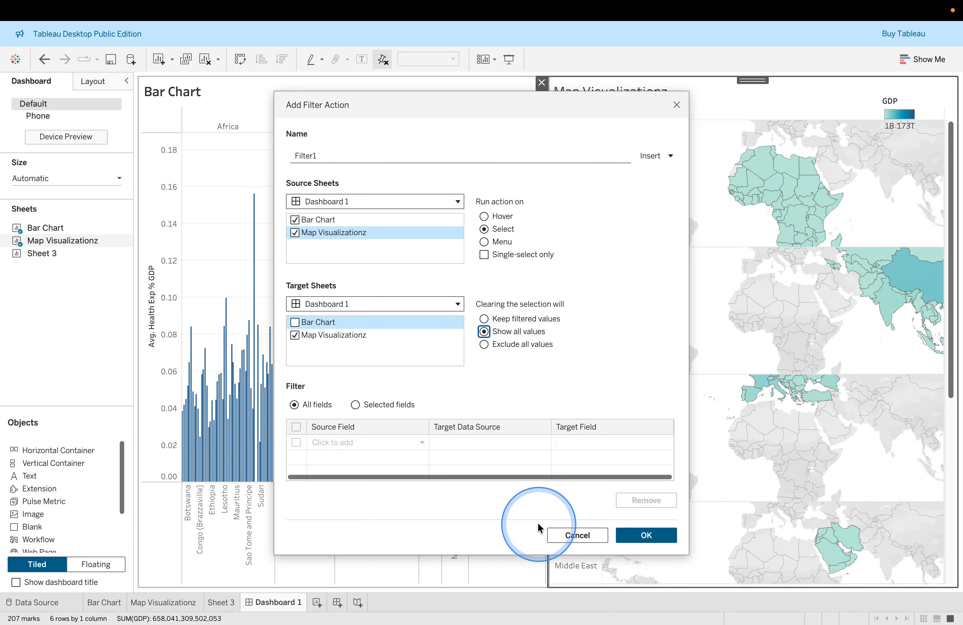
key("ctrl+Right")
scroll(537, 522, "down", 6)
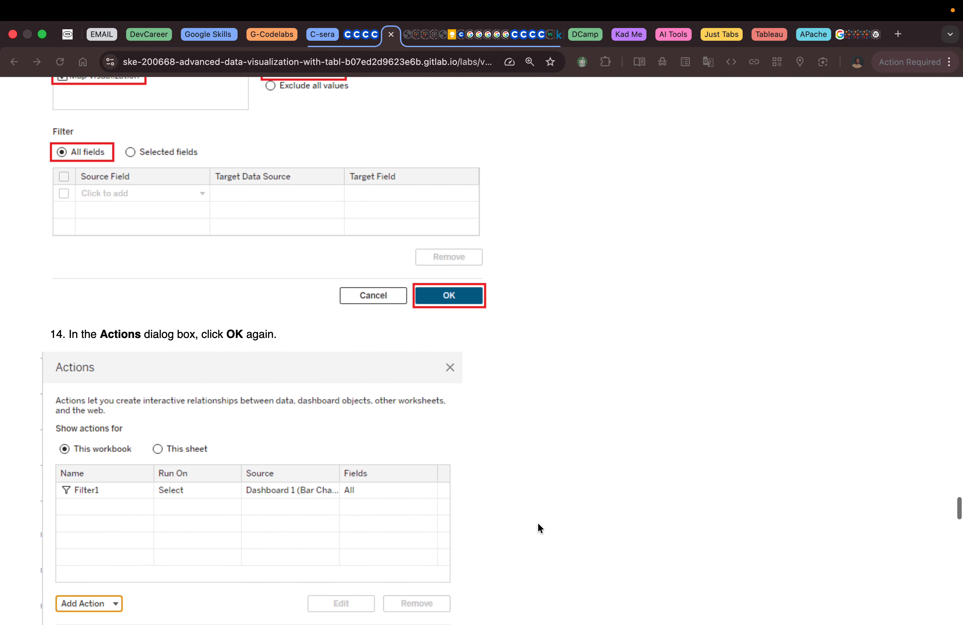
left_click(477, 414)
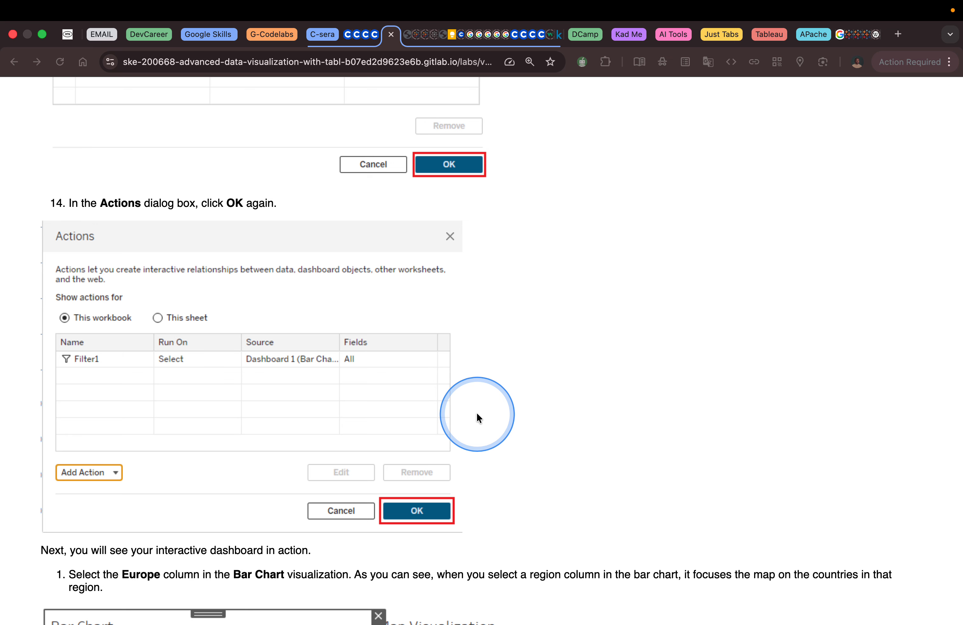
key("ctrl+Left")
left_click(462, 374)
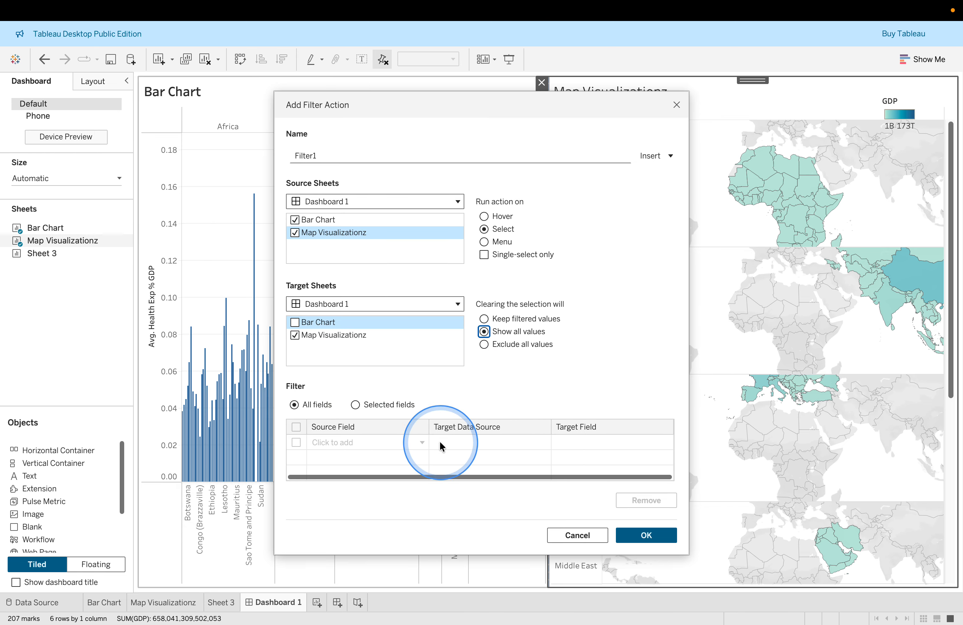
Compare the filter action settings with the browser instructions, then save the filter action in Tableau.
key("ctrl+Right")
scroll(514, 411, "up", 5)
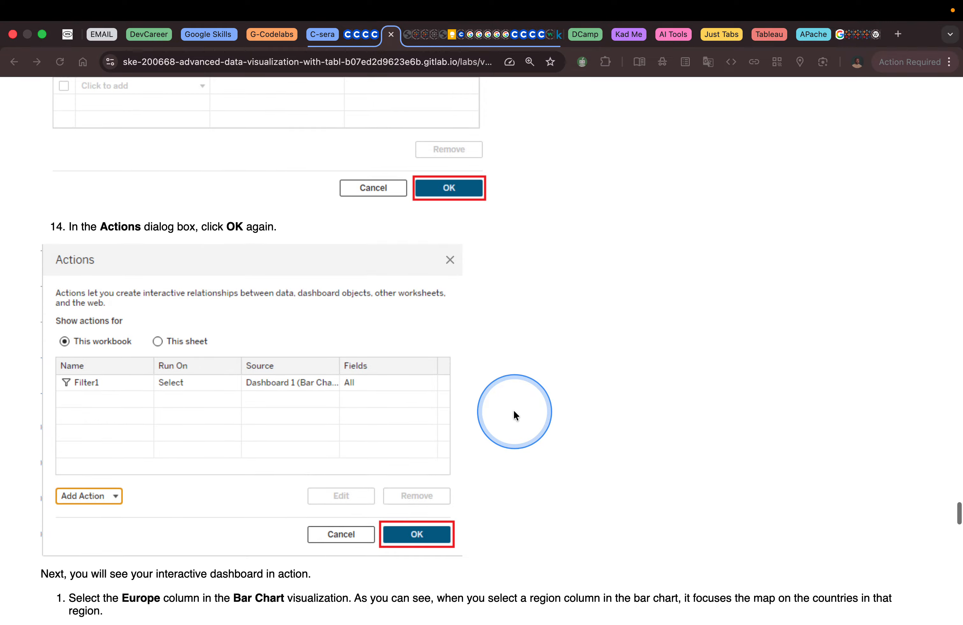
scroll(514, 411, "up", 2)
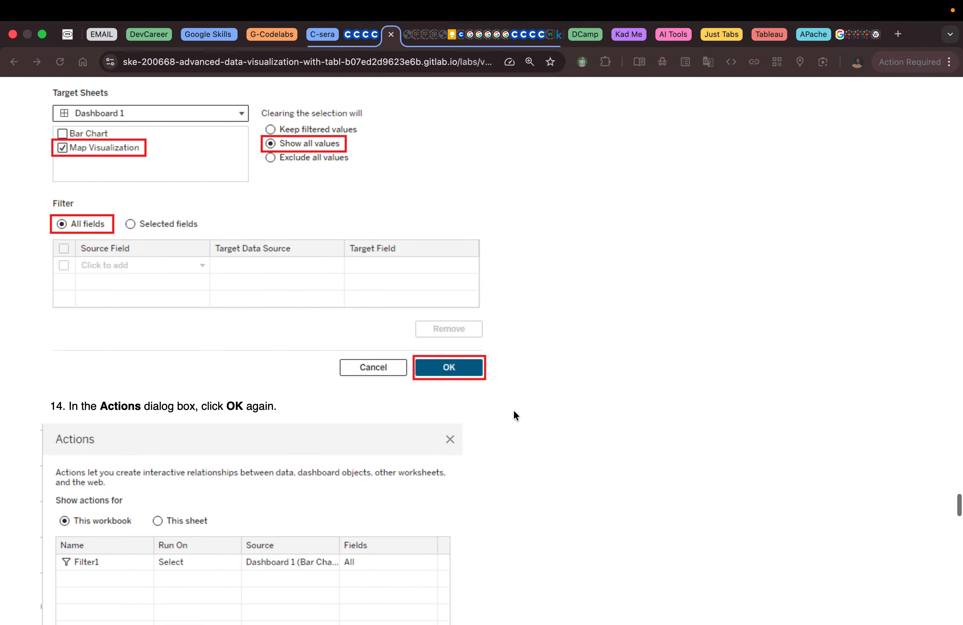
key("ctrl+Left")
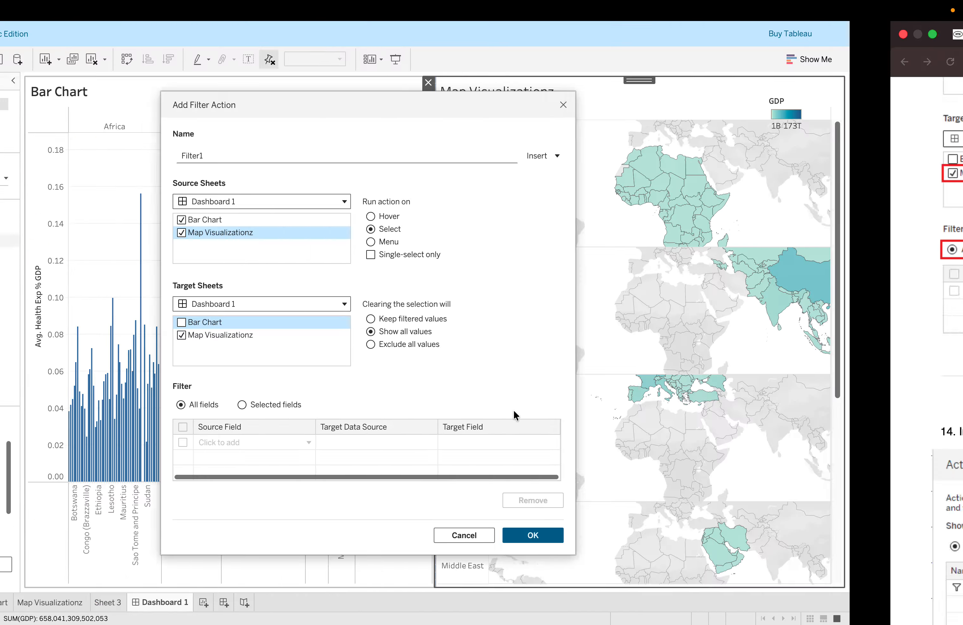
left_click(645, 536)
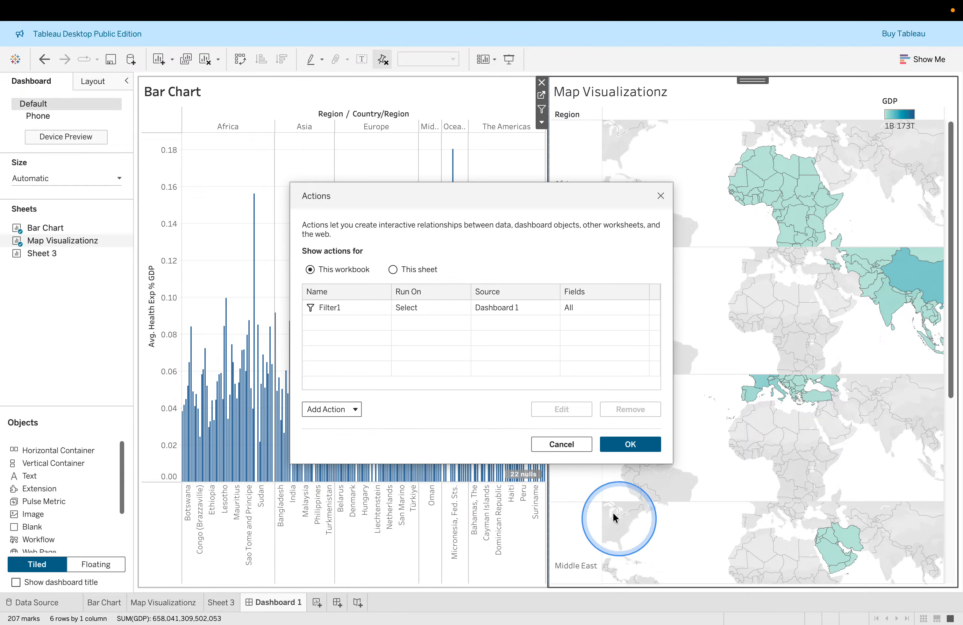
Check instruction 14 in the browser, then confirm the Actions dialog in Tableau.
key("ctrl+Left")
key("ctrl+Right")
key("ctrl+Right")
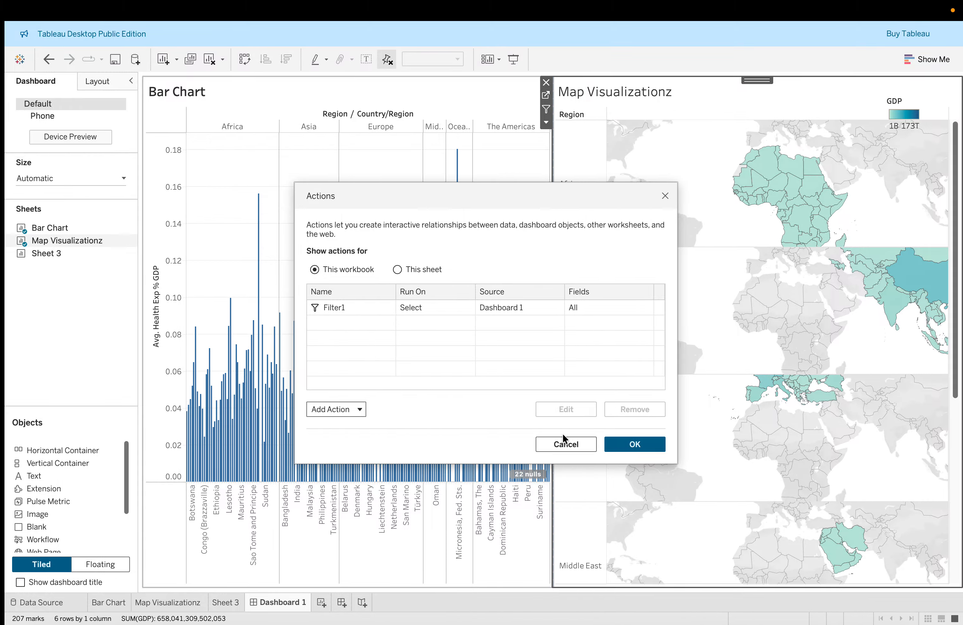
scroll(576, 392, "down", 6)
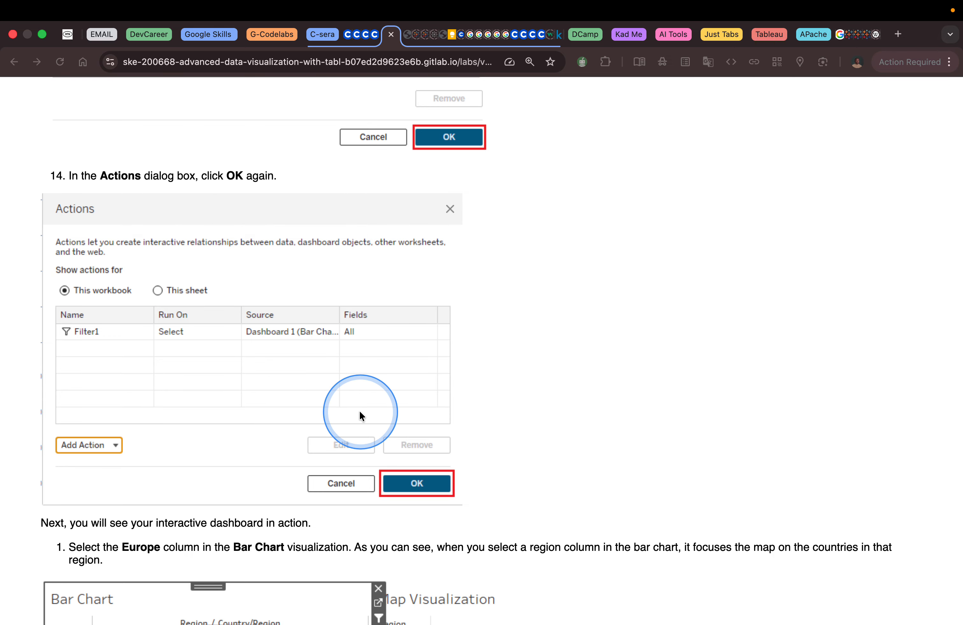
key("ctrl+Left")
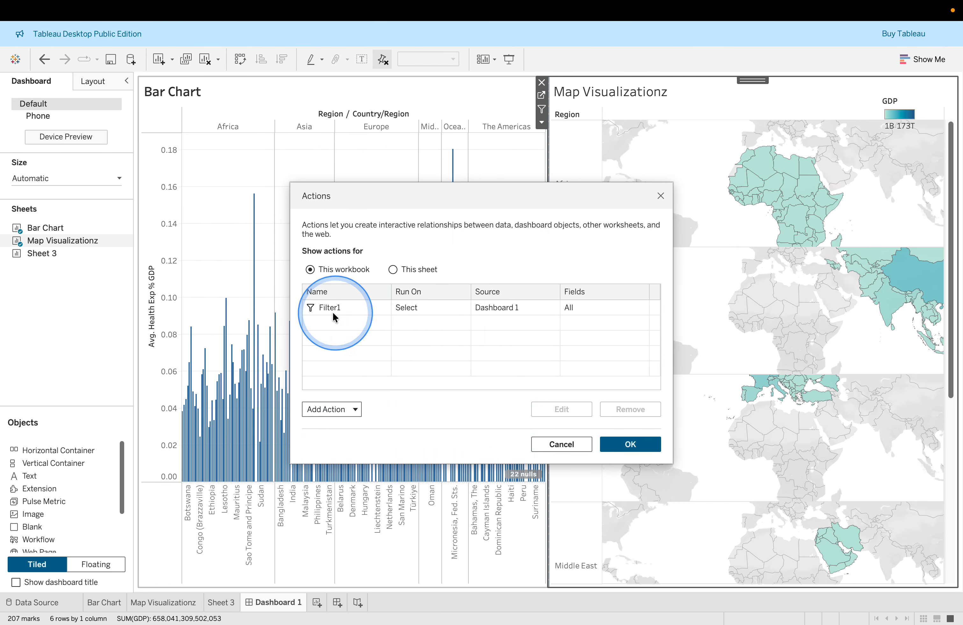
left_click(621, 450)
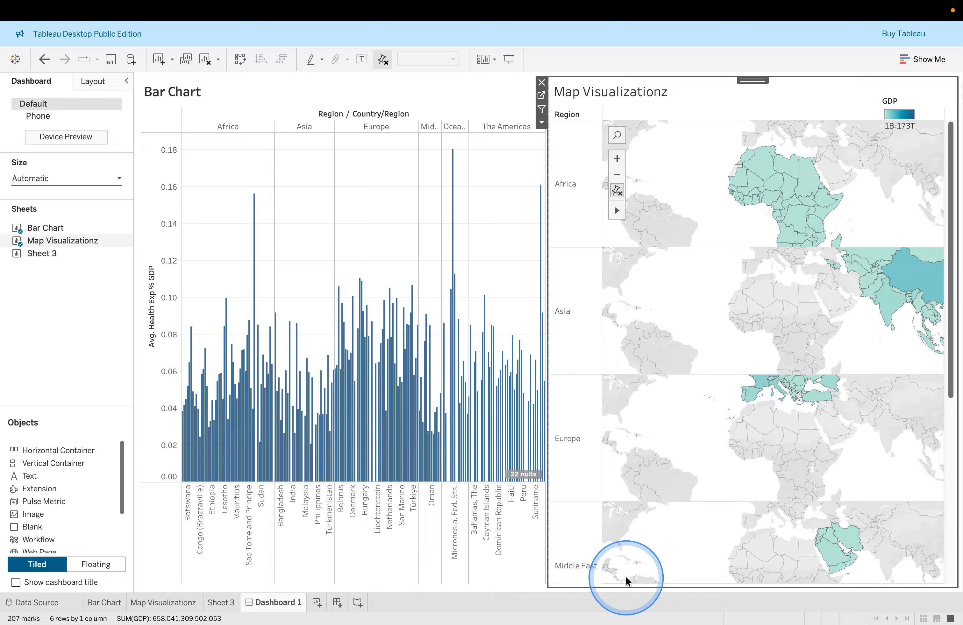
Read the first interactive dashboard instruction in the browser, then test the filter with the Bar Chart's Europe column in Tableau and clear the selection.
key("ctrl+Right")
scroll(623, 430, "down", 8)
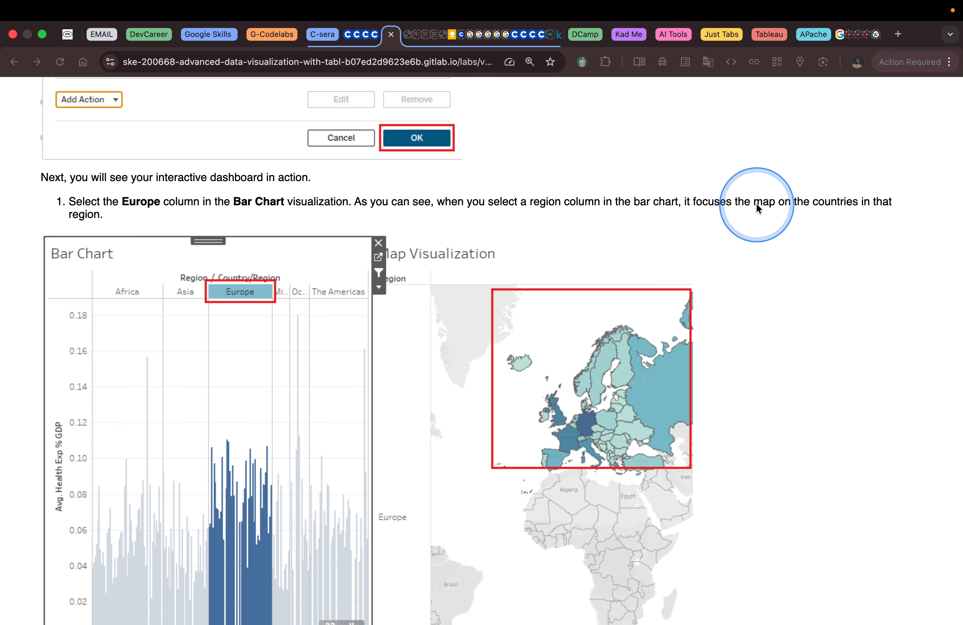
scroll(839, 202, "down", 3)
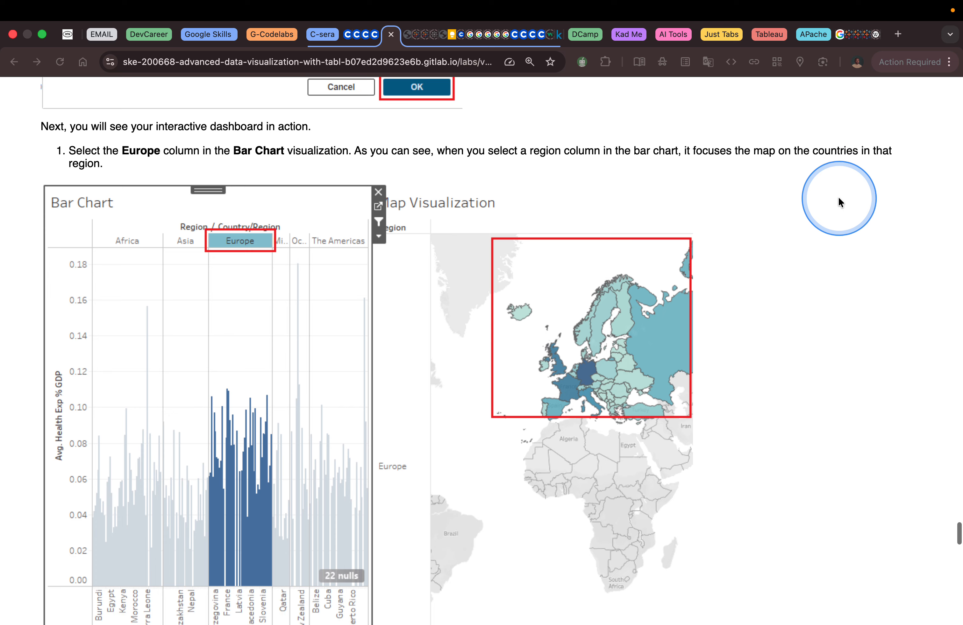
key("ctrl+Right")
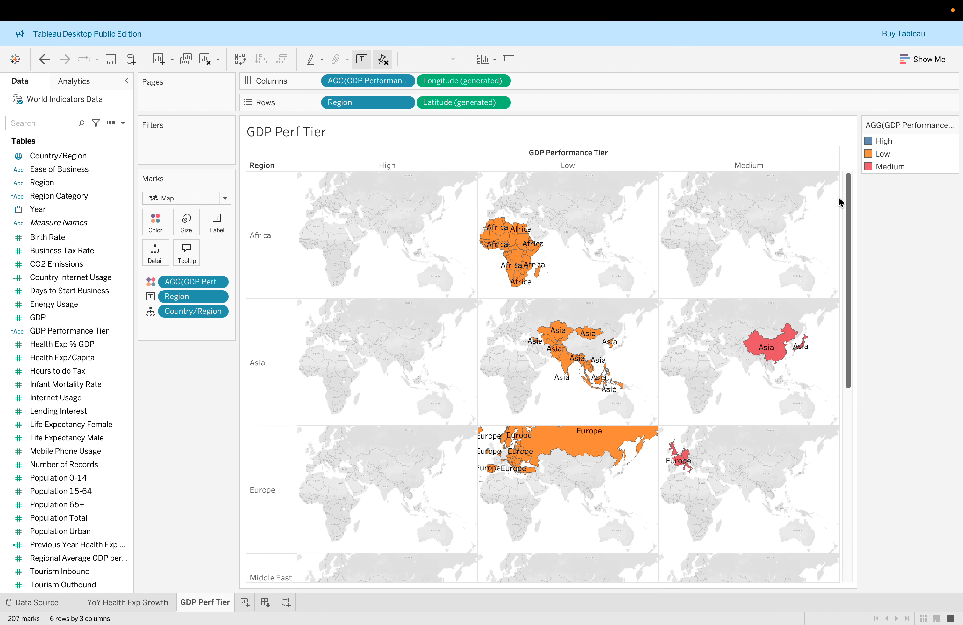
scroll(839, 198, "down", 1)
key("ctrl+Right")
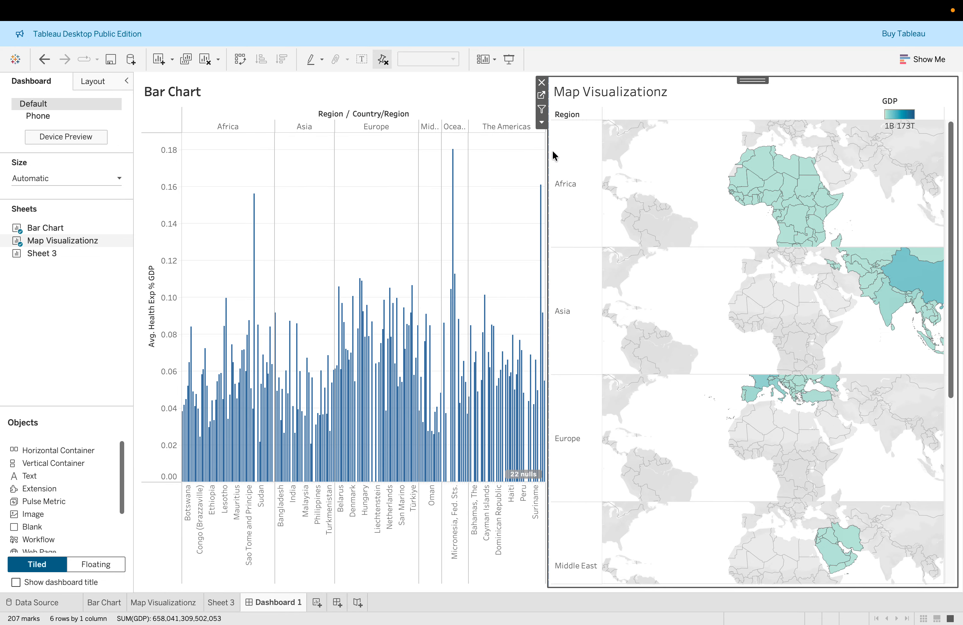
left_click(370, 127)
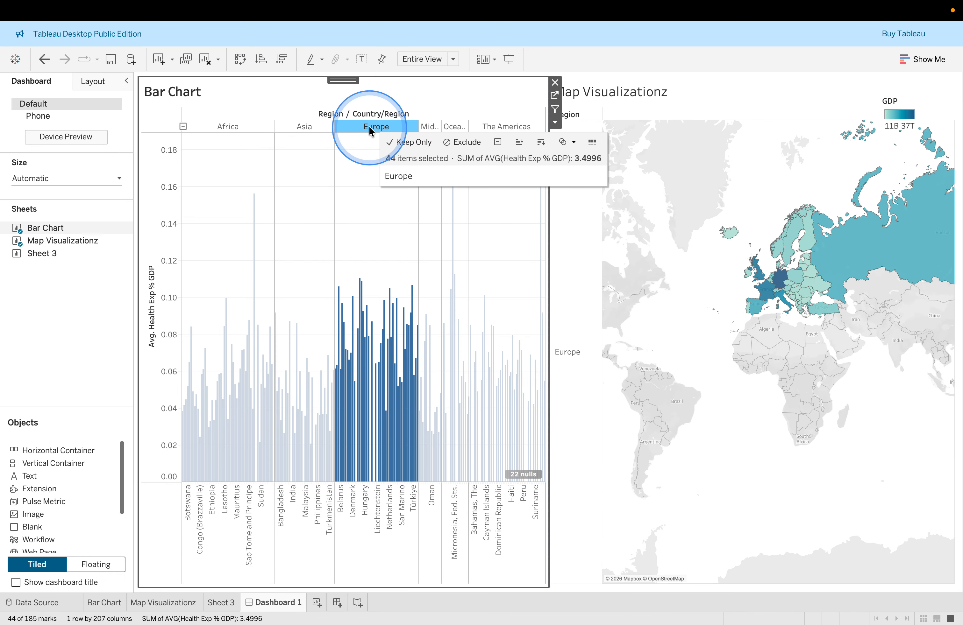
mouse_move(852, 264)
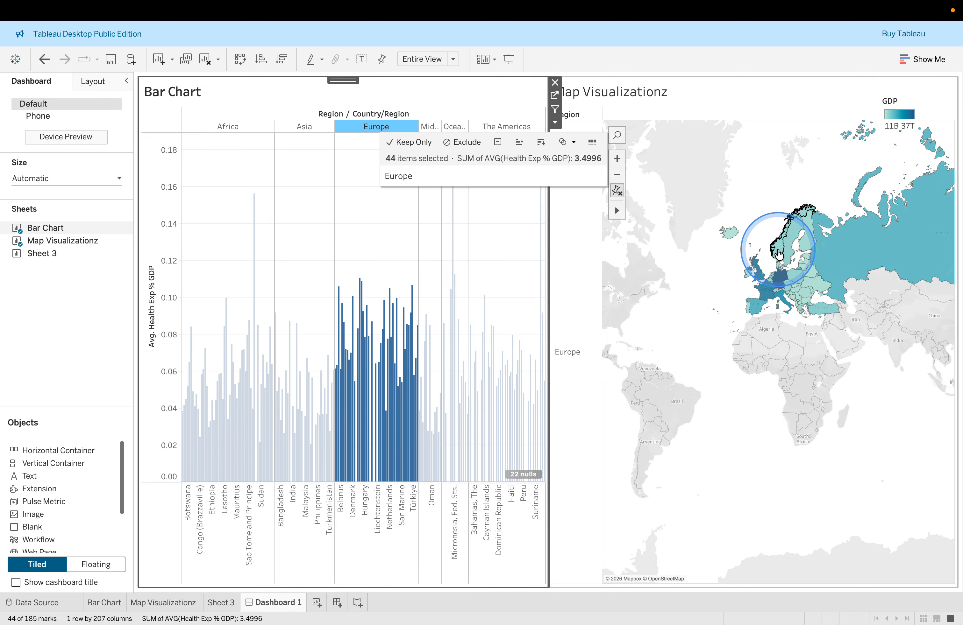
mouse_move(730, 239)
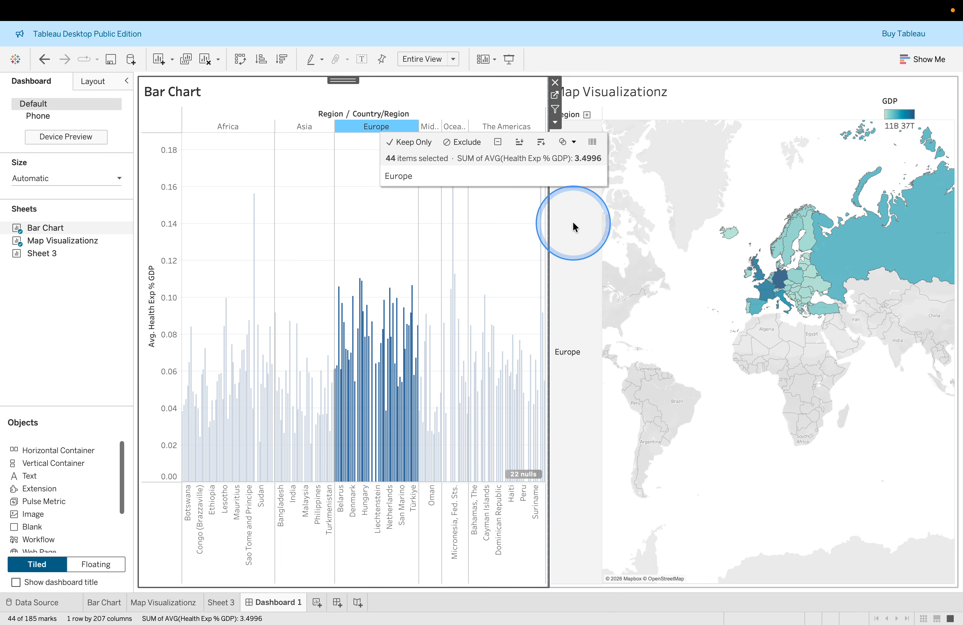
left_click(364, 128)
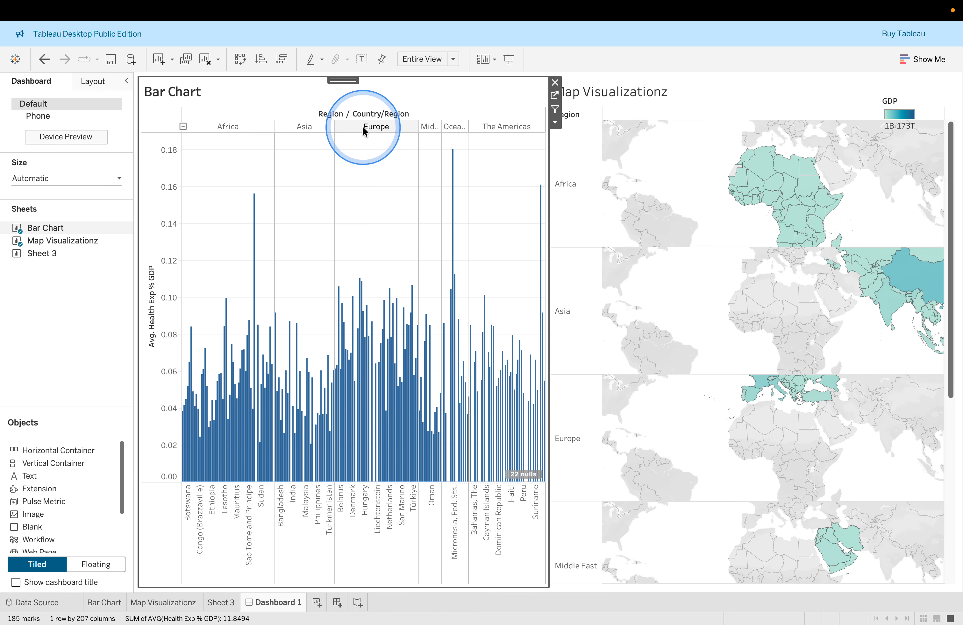
Filter the map by selecting the Asia column in the Bar Chart, and bring the Asian countries fully into view.
left_click(304, 127)
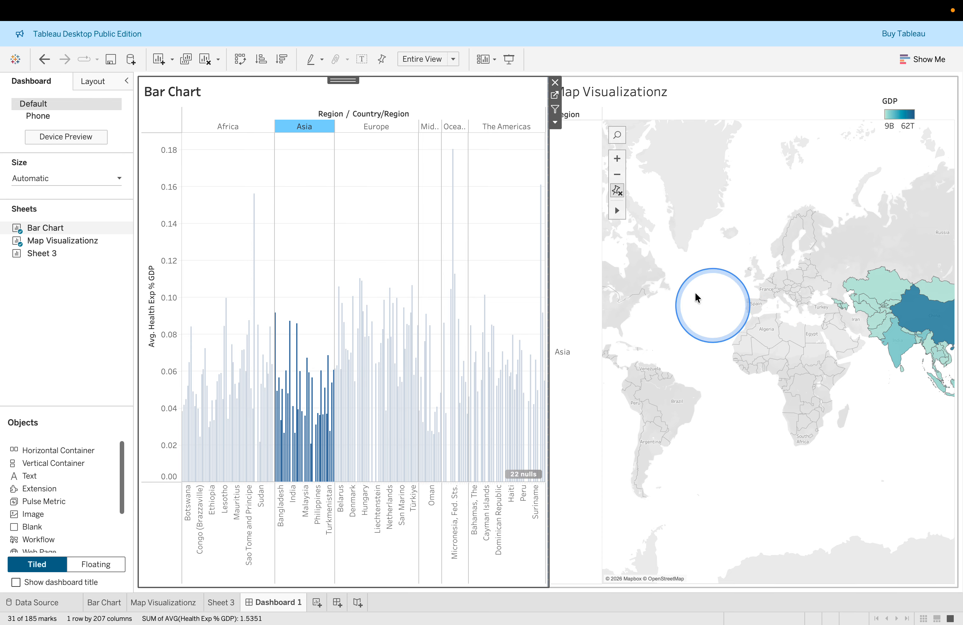
left_click(617, 211)
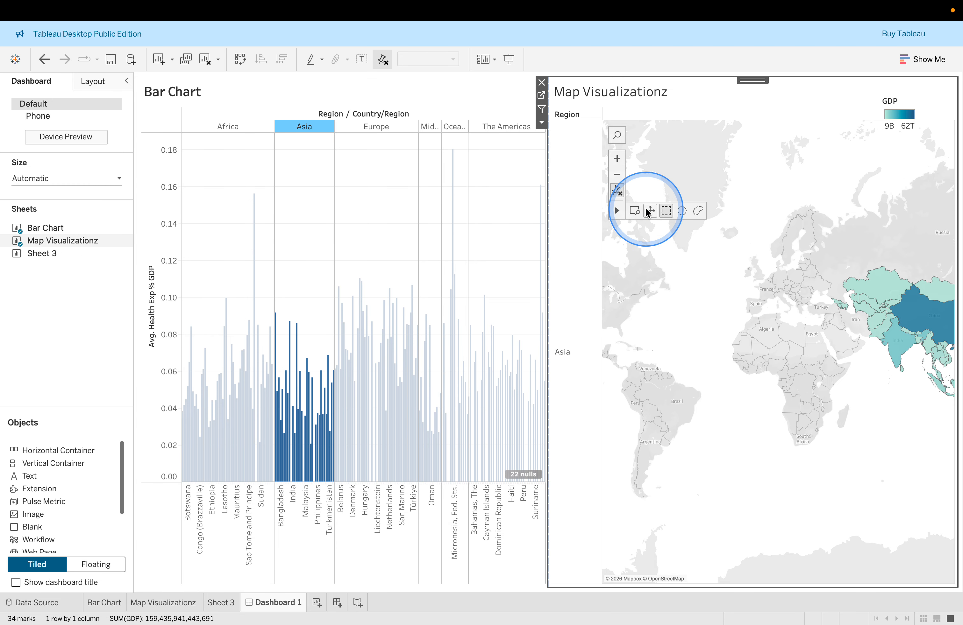
left_click_drag(717, 269, 584, 255)
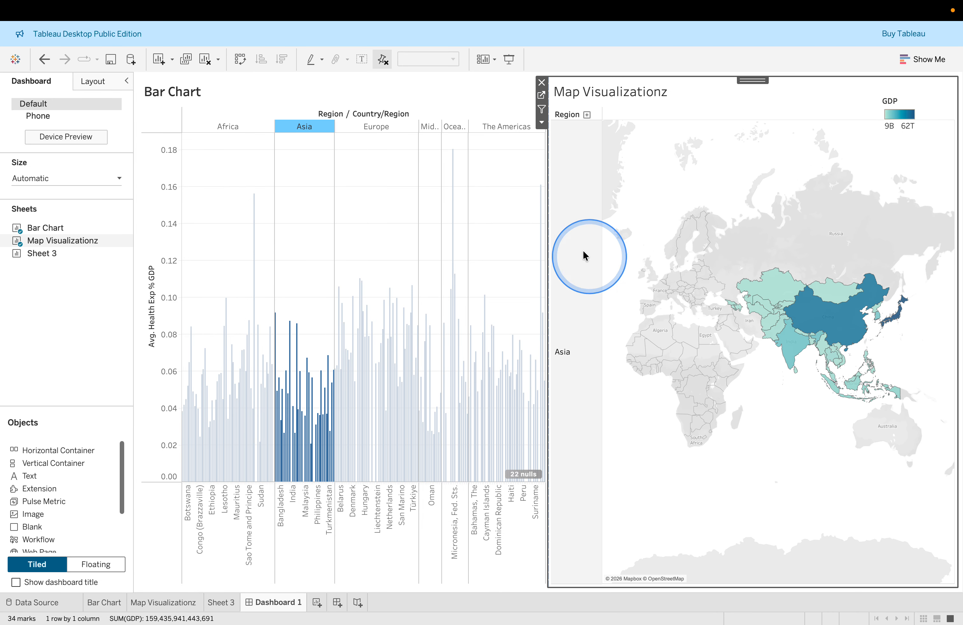
Filter the map by the Bar Chart's Africa column, enlarge and center the continent, and inspect the details of individual African countries.
left_click(247, 127)
left_click(655, 332)
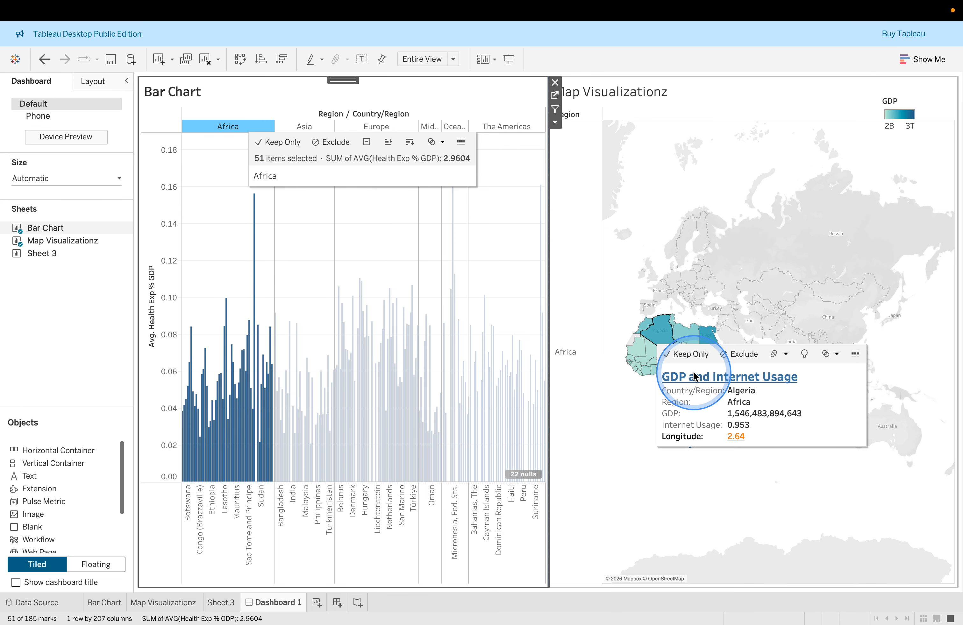
left_click(674, 368)
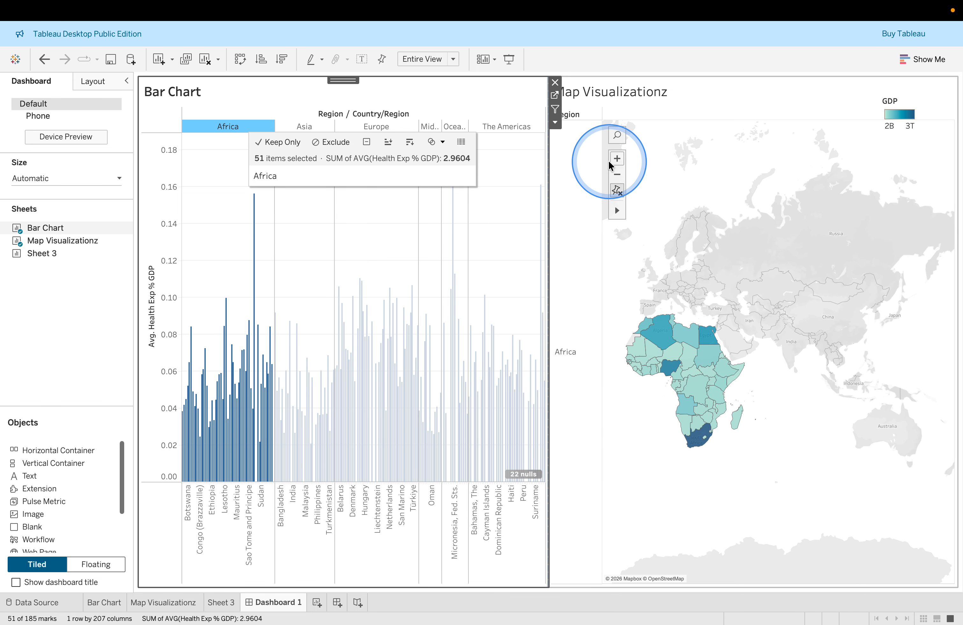
left_click(619, 159)
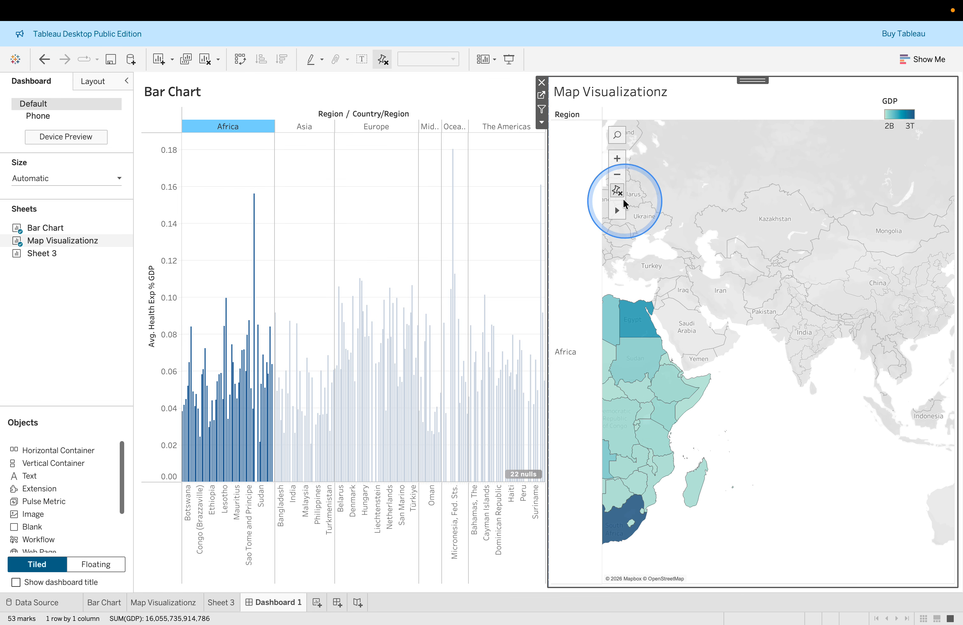
mouse_move(618, 210)
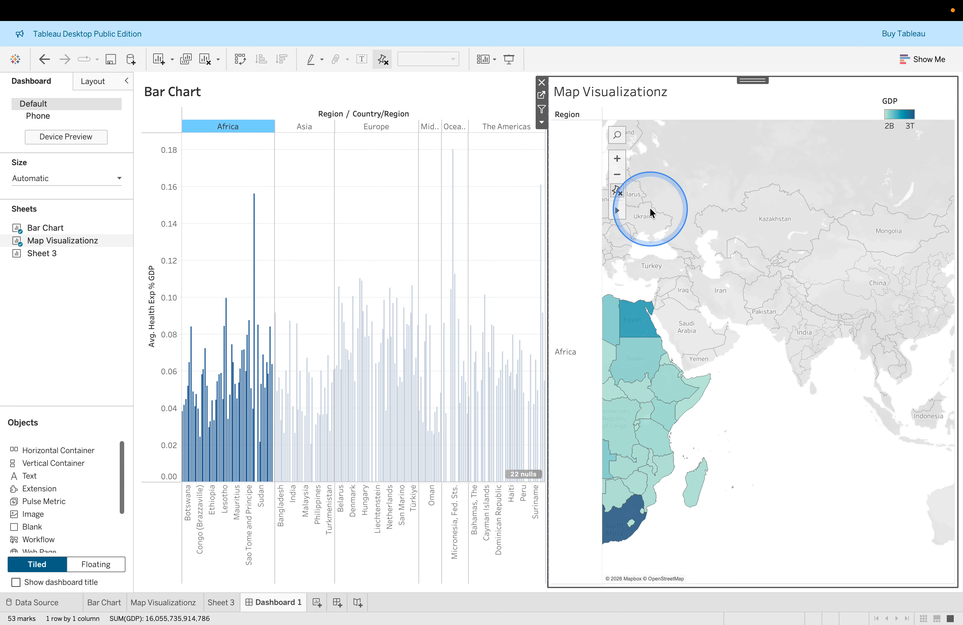
left_click_drag(692, 282, 874, 211)
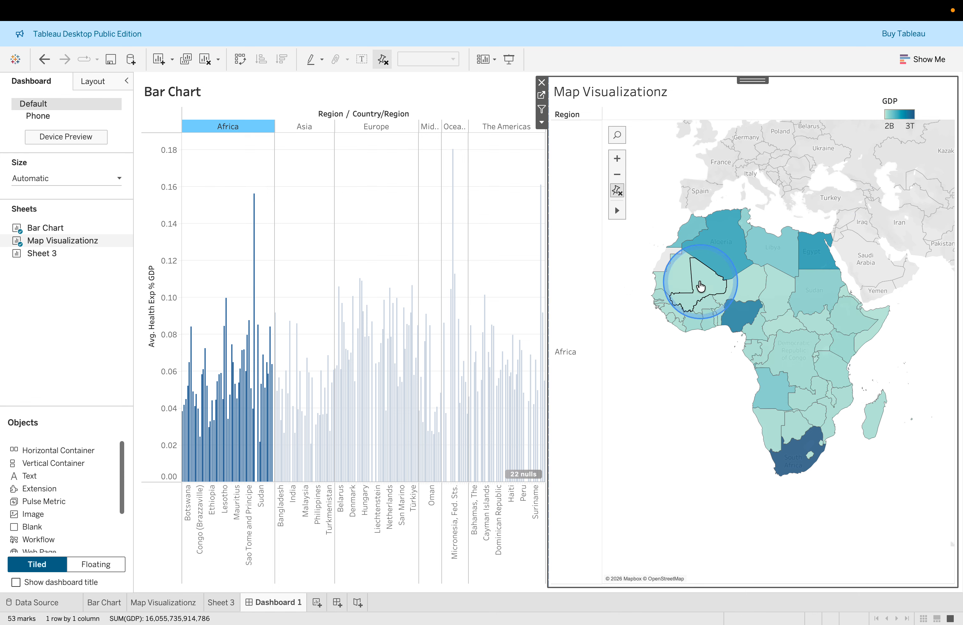
mouse_move(681, 277)
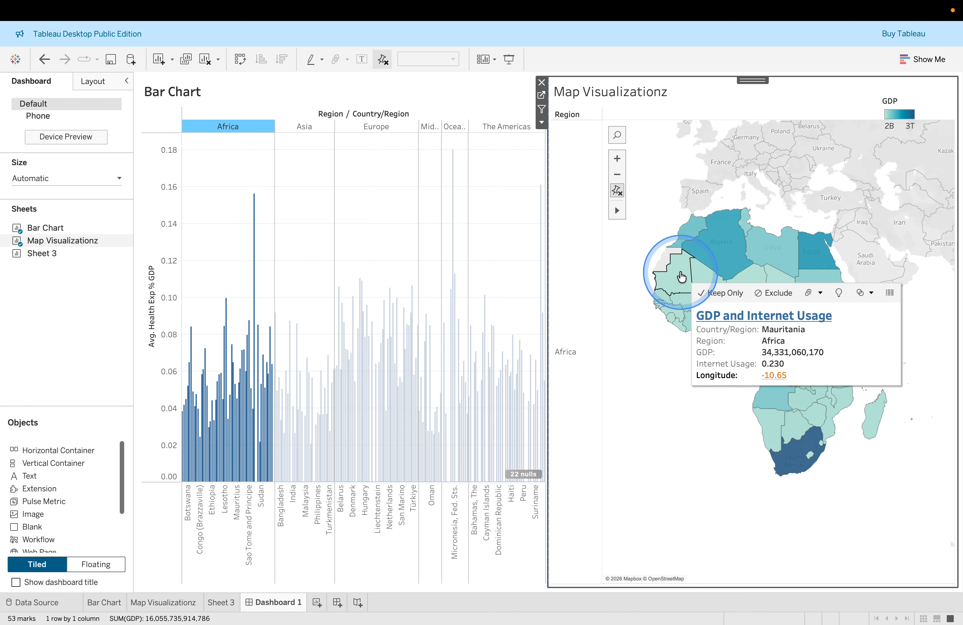
mouse_move(672, 319)
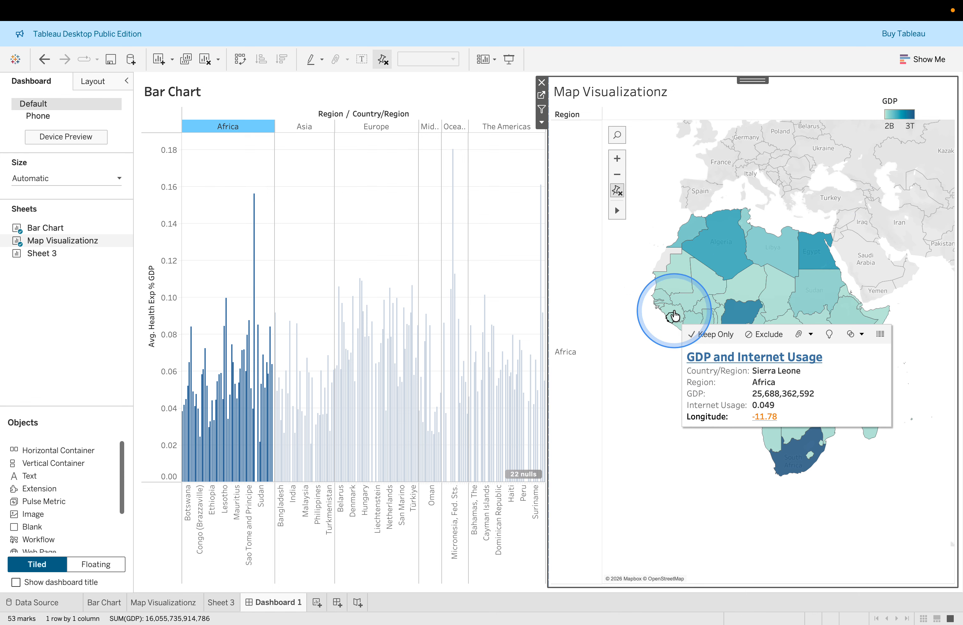
Read instruction 2 in the browser, then select Sweden's bar within the Bar Chart's Europe column in Tableau.
key("ctrl+Right")
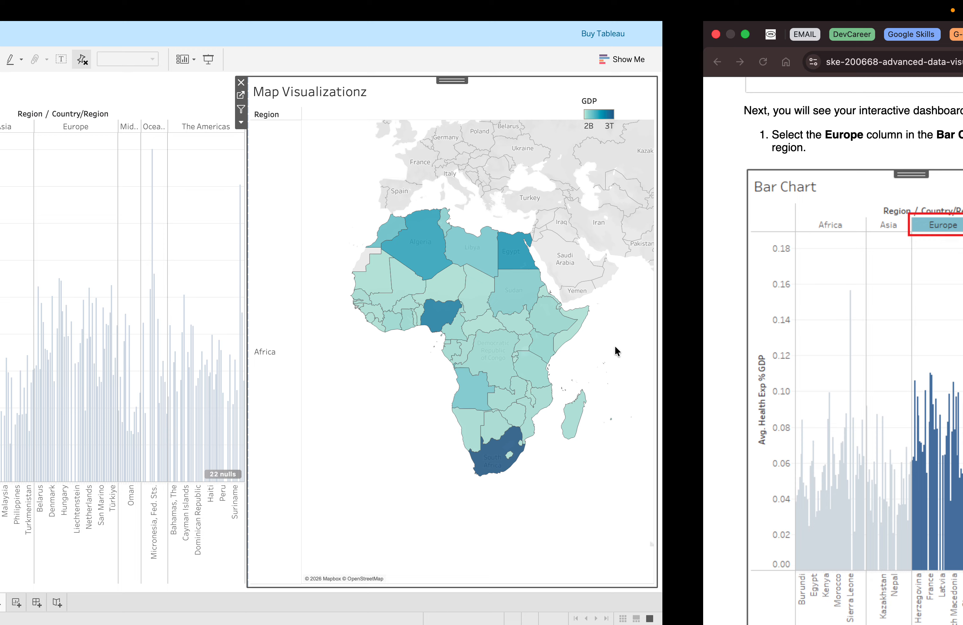
scroll(750, 386, "down", 5)
scroll(750, 386, "down", 10)
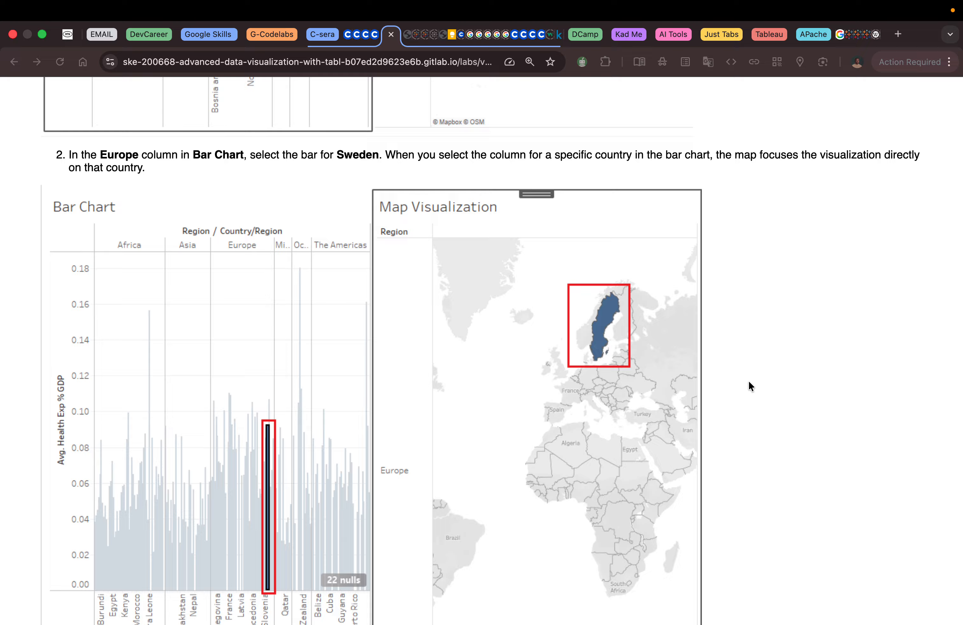
key("ctrl+Left")
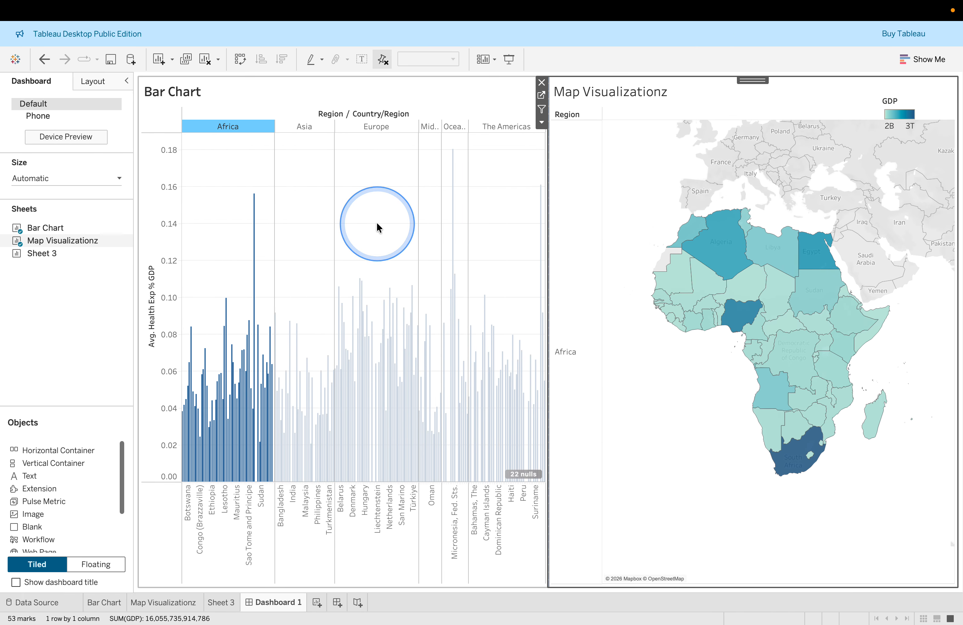
left_click(376, 126)
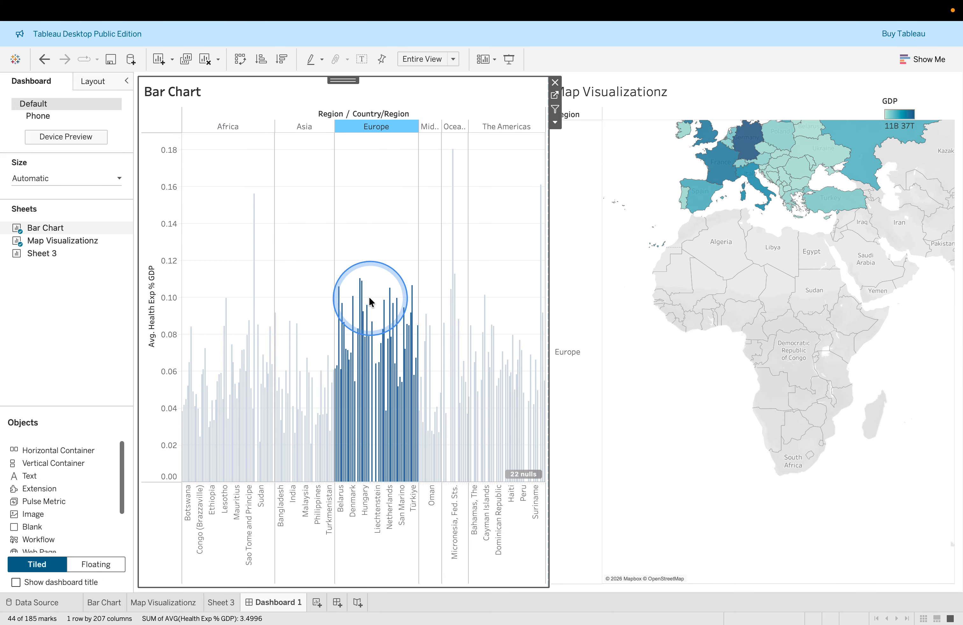
mouse_move(361, 300)
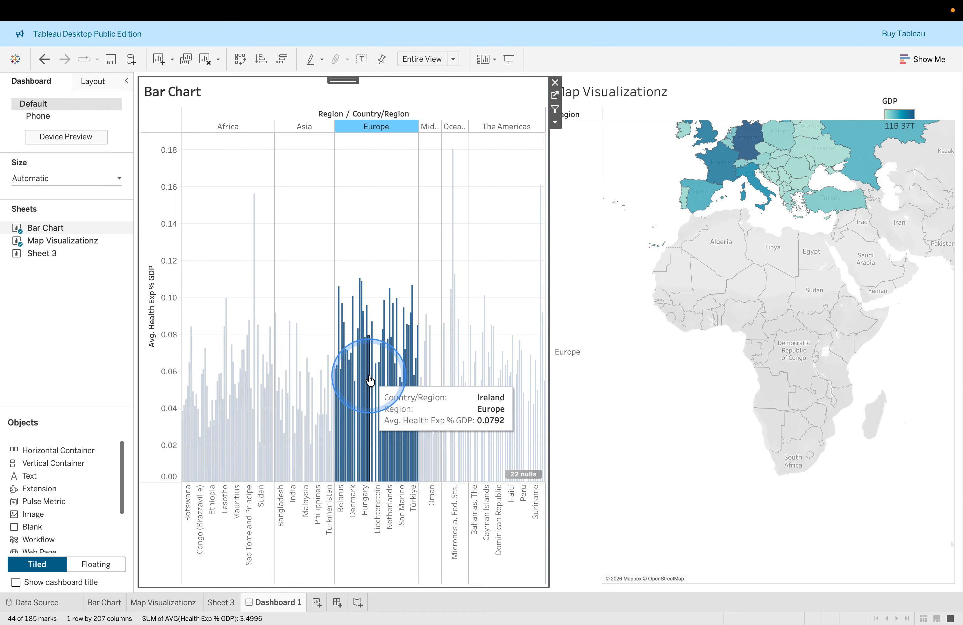
left_click(339, 380)
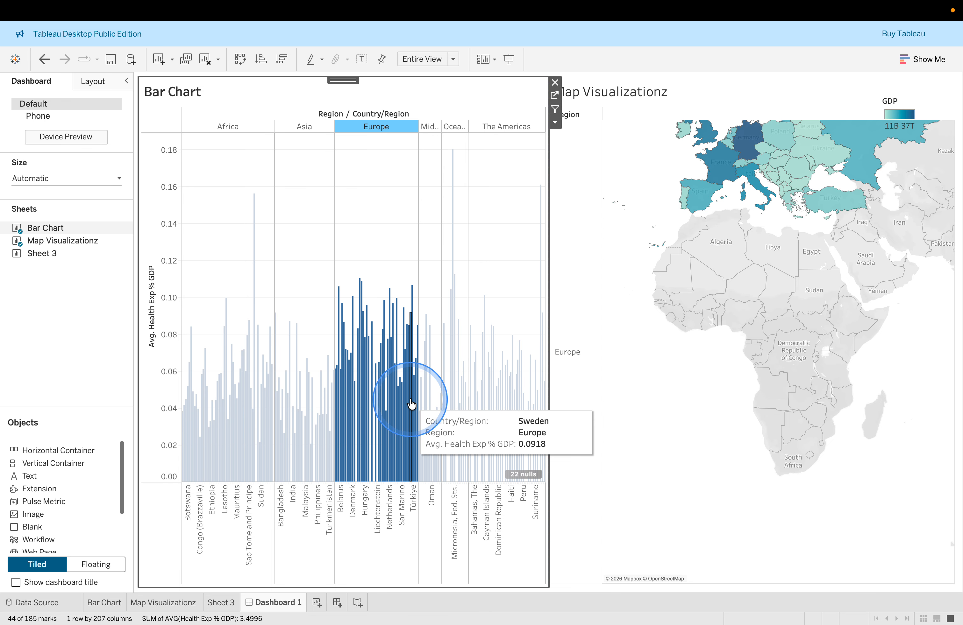
left_click(411, 403)
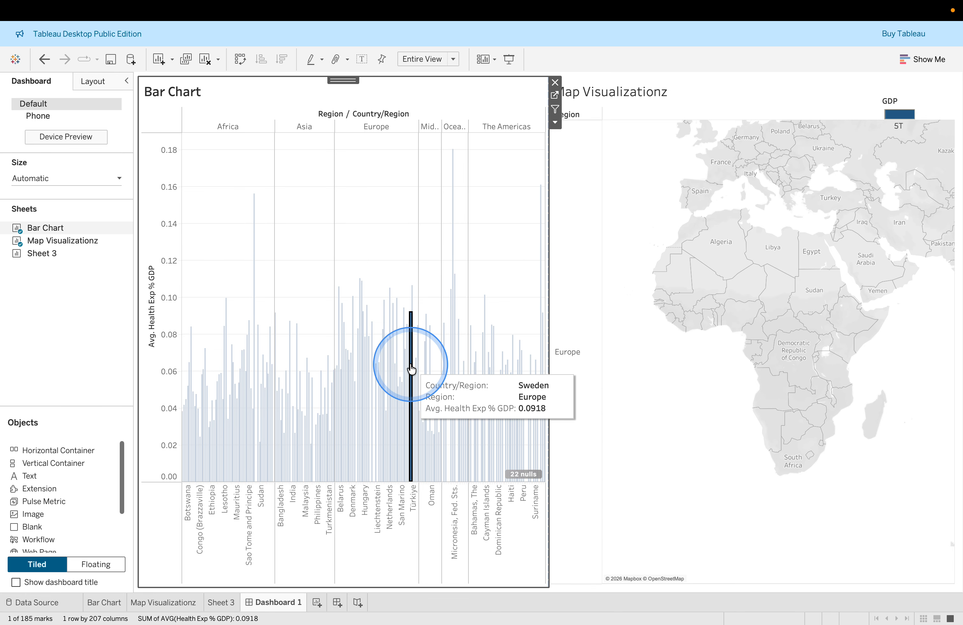
Adjust the map view and select Switzerland's bar in the Bar Chart's Europe column to filter the map to that country.
scroll(665, 292, "up", 1)
scroll(666, 291, "up", 2)
scroll(665, 291, "down", 3)
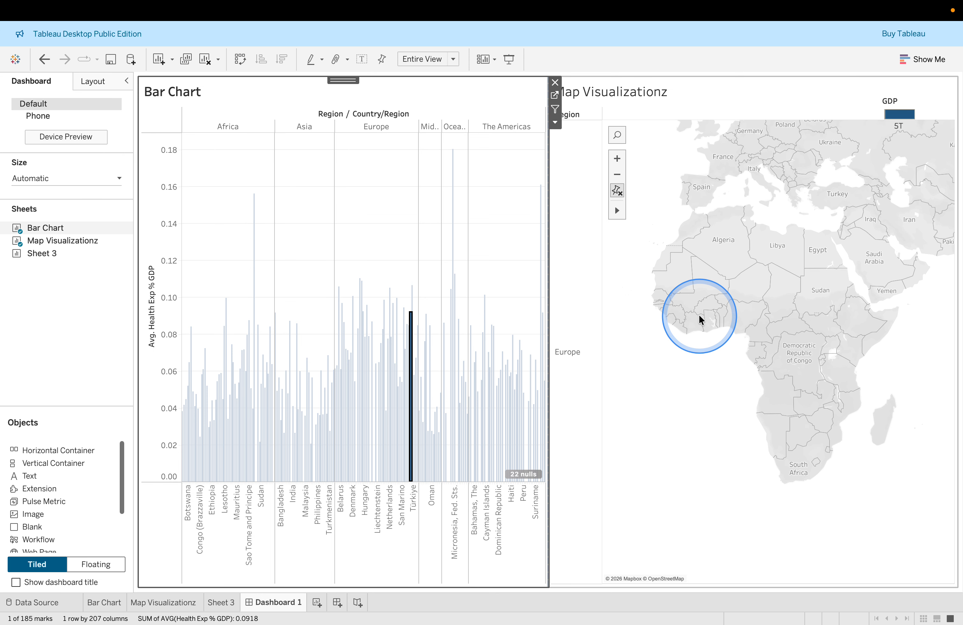
left_click(414, 339)
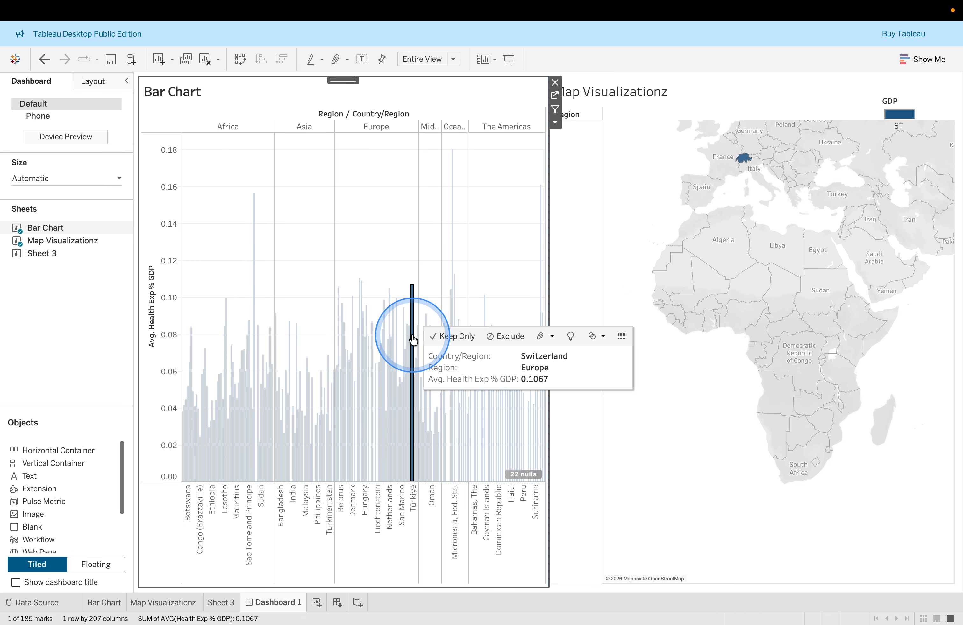
Filter the map by Switzerland's and Ukraine's bars in the Bar Chart's Europe column, and clear the selection.
left_click(414, 339)
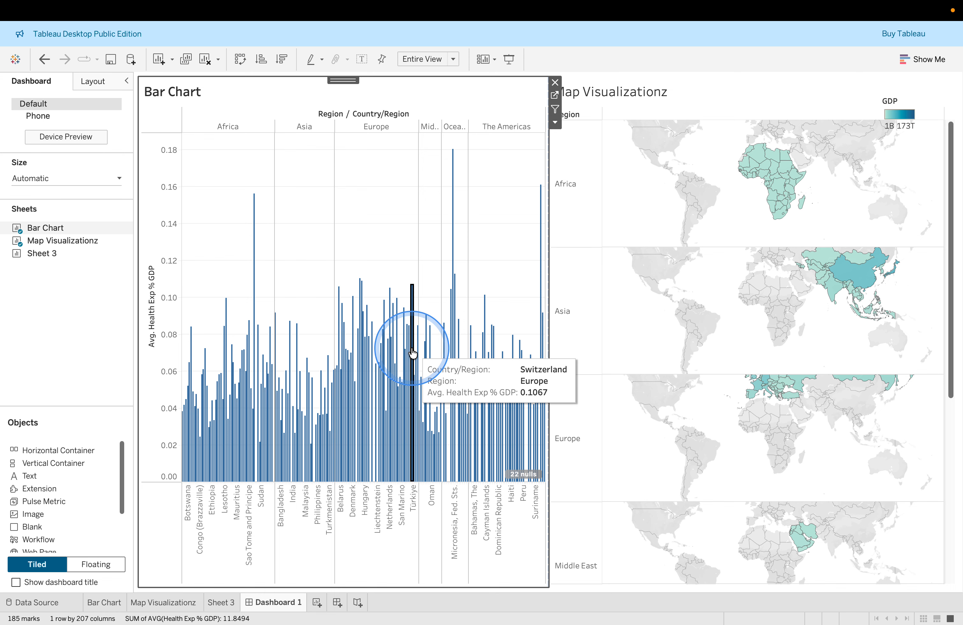
left_click(413, 353)
left_click(412, 352)
left_click(413, 352)
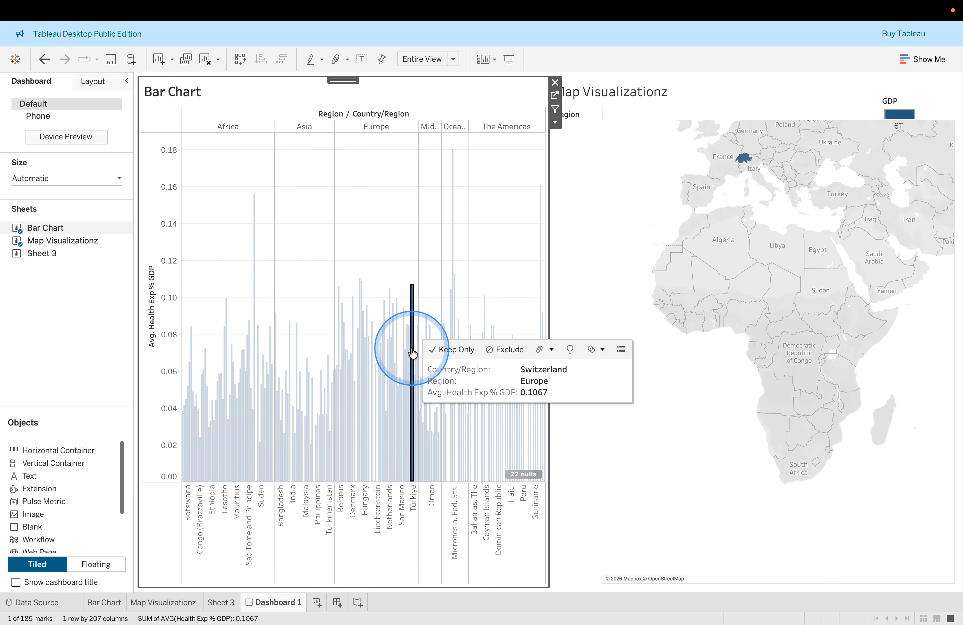
left_click(416, 372)
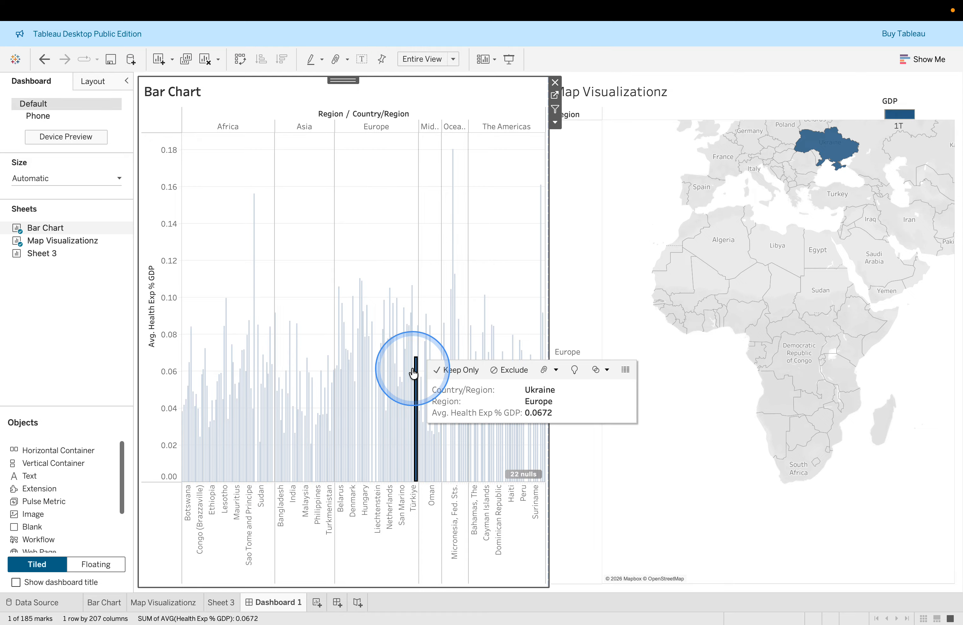
left_click(412, 373)
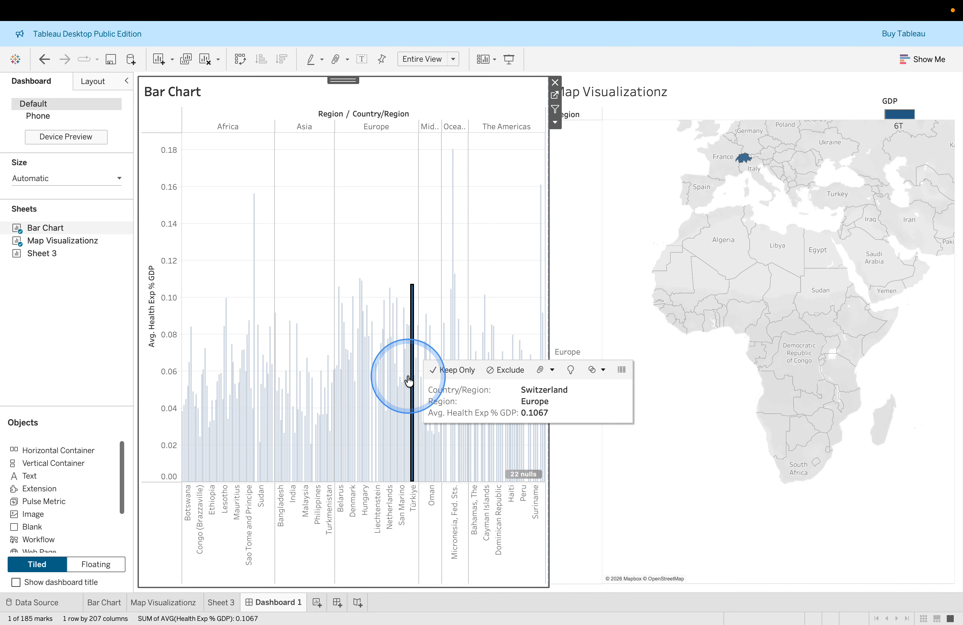
left_click(409, 382)
left_click(409, 382)
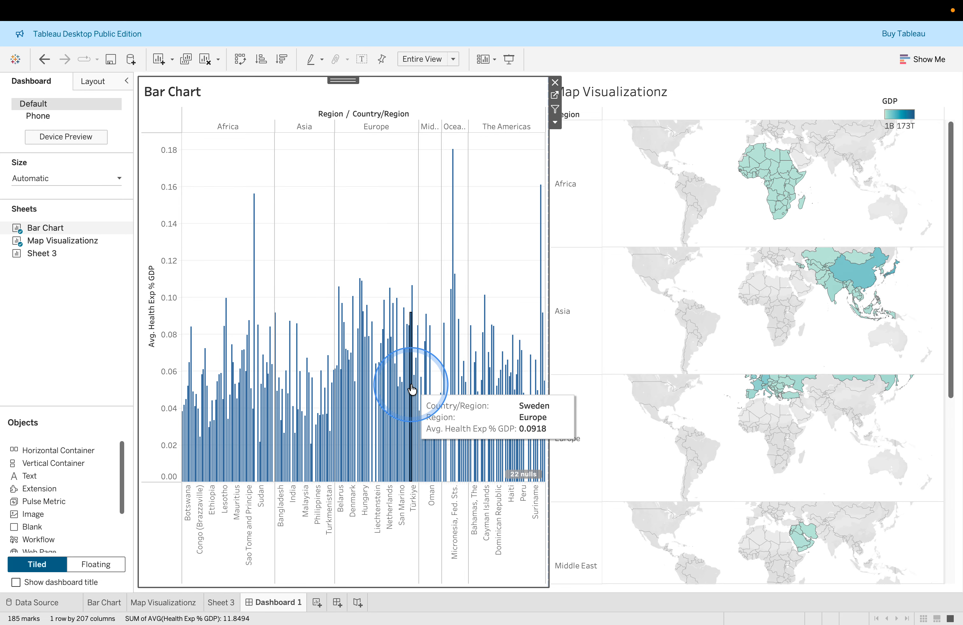
Select Sweden's bar in the Bar Chart's Europe column and pan the map until Sweden is fully in view.
left_click(412, 389)
left_click(412, 389)
left_click(412, 389)
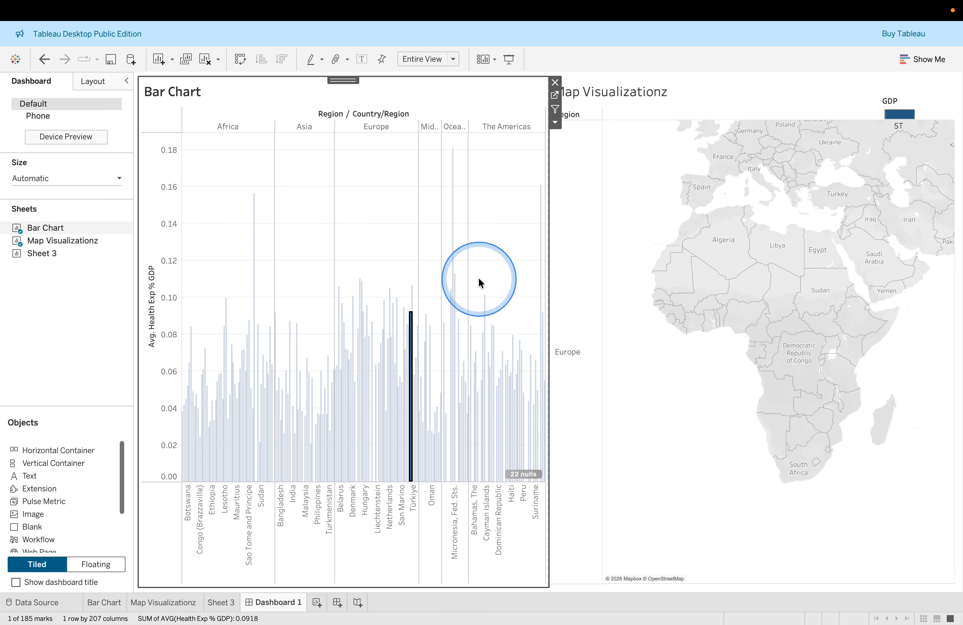
mouse_move(615, 213)
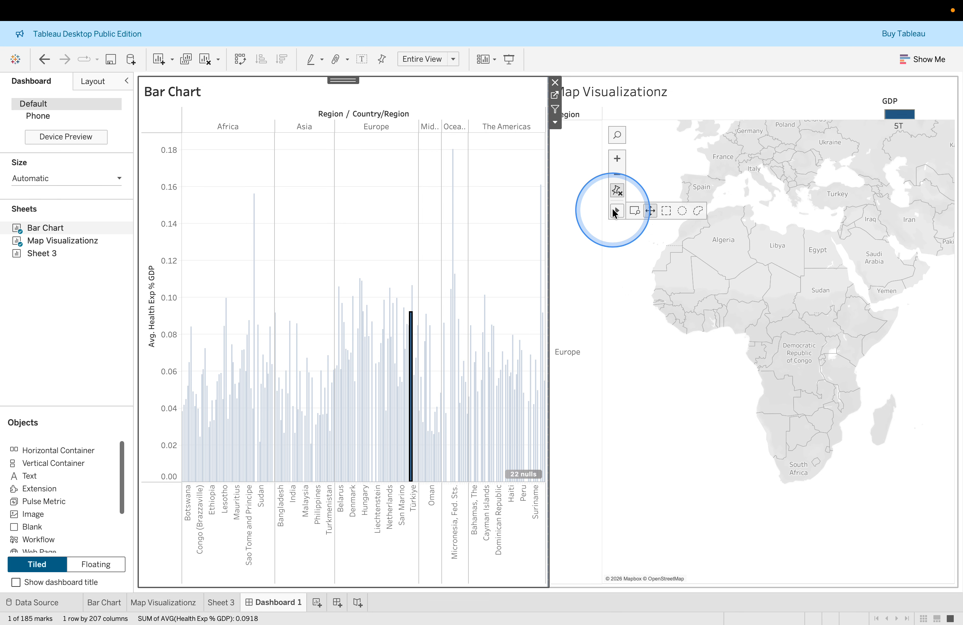
left_click(651, 211)
left_click_drag(720, 224, 707, 389)
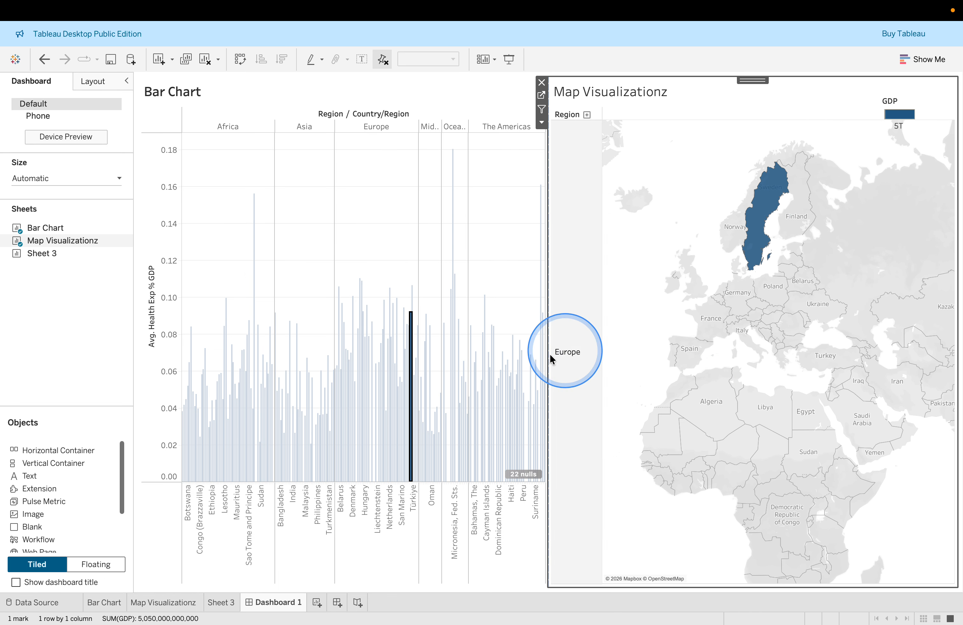
Filter the map by Spain's bar in the Bar Chart's Europe column, and clear the selection to show all regions.
left_click(410, 384)
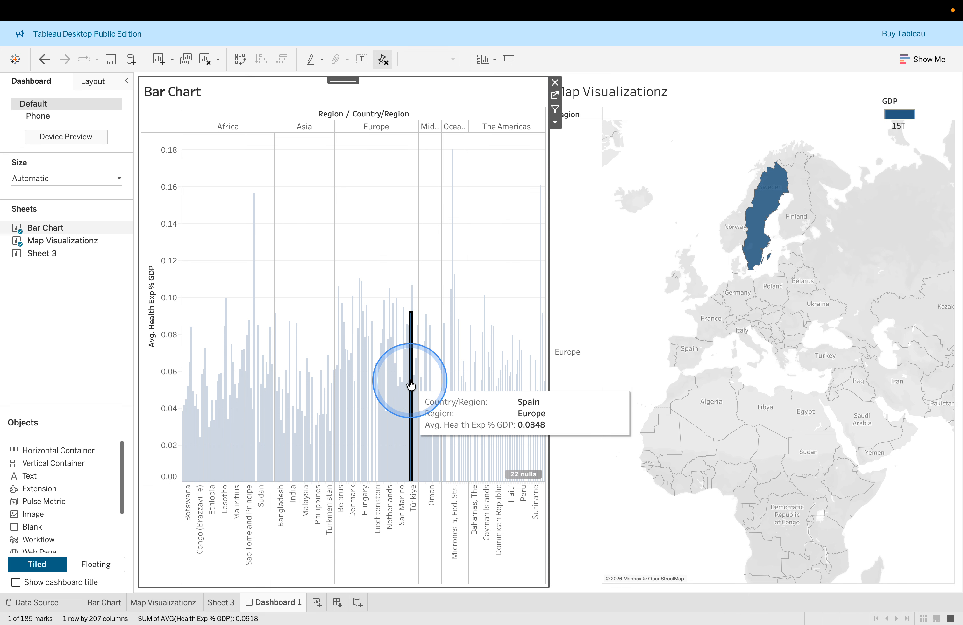
left_click(410, 383)
left_click(411, 384)
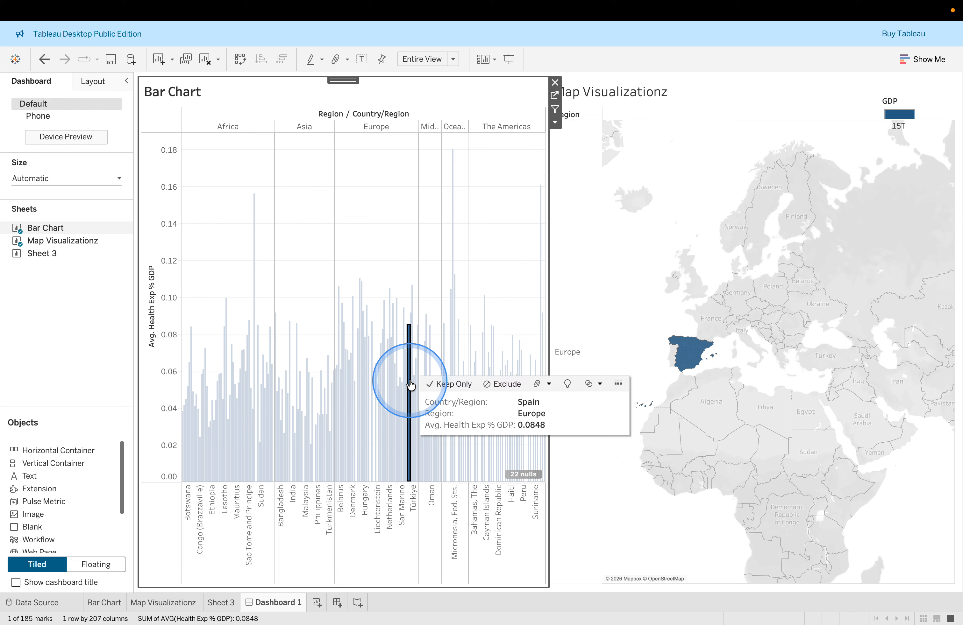
left_click(390, 391)
left_click(391, 392)
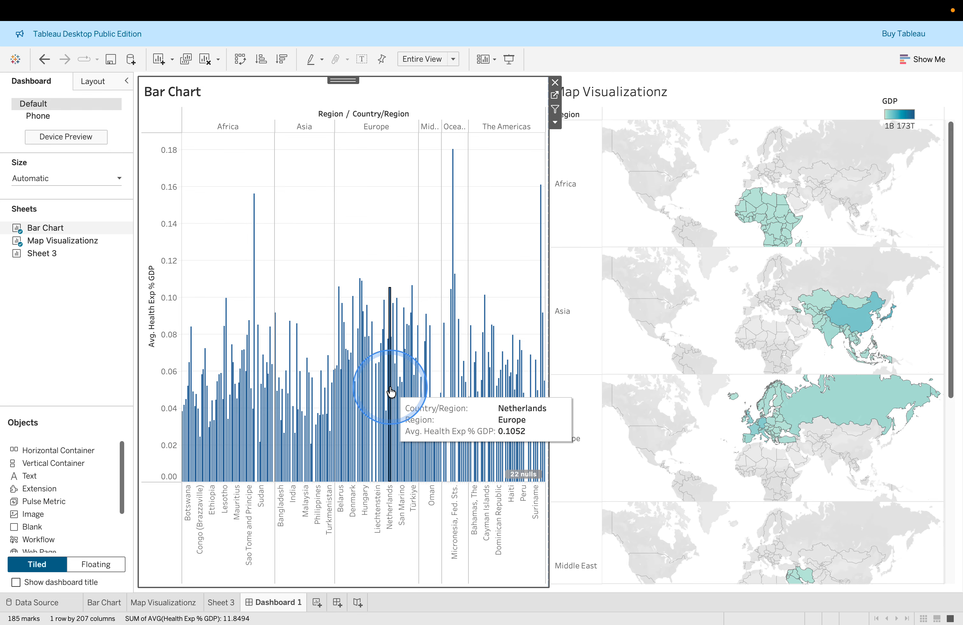
Switch to the browser and read lab instruction 3 about viewing Sweden's tooltip on the map.
key("ctrl+Right")
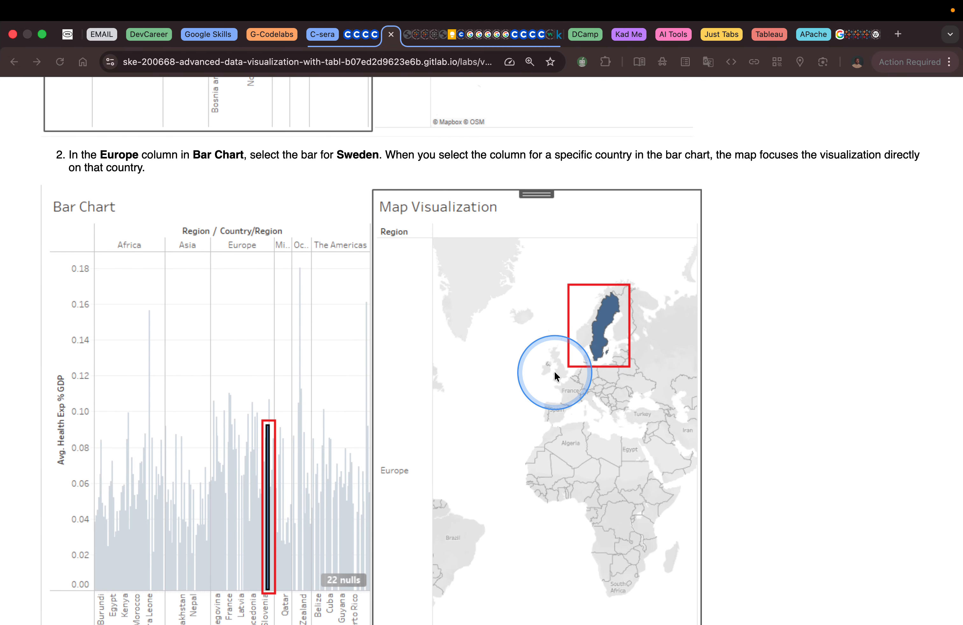
scroll(555, 373, "down", 3)
scroll(604, 374, "down", 10)
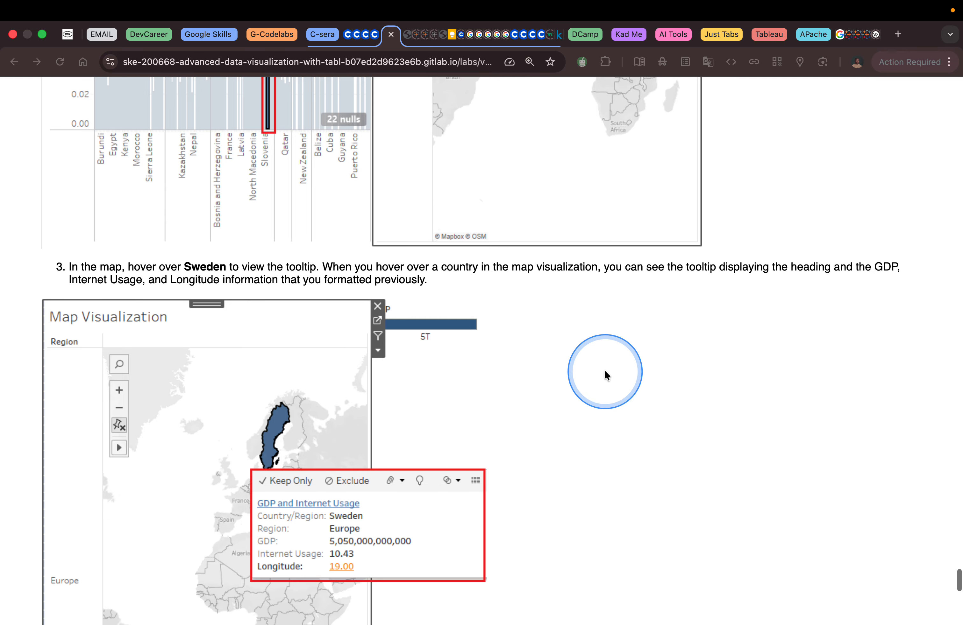
scroll(604, 375, "down", 1)
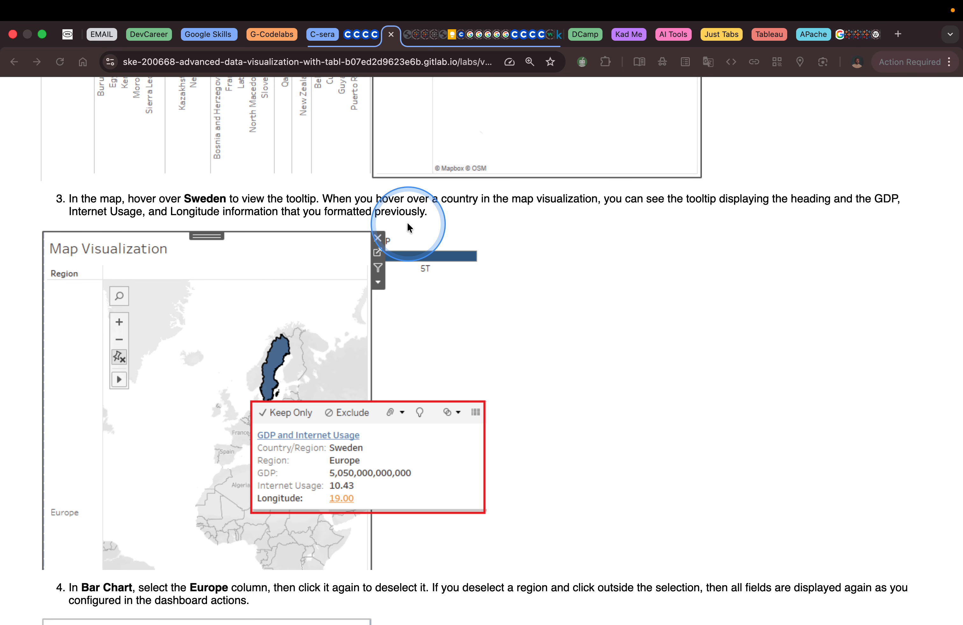
Return to Tableau, select Sweden's bar in the Bar Chart's Europe column, and view Sweden's tooltip on the map.
key("ctrl+Left")
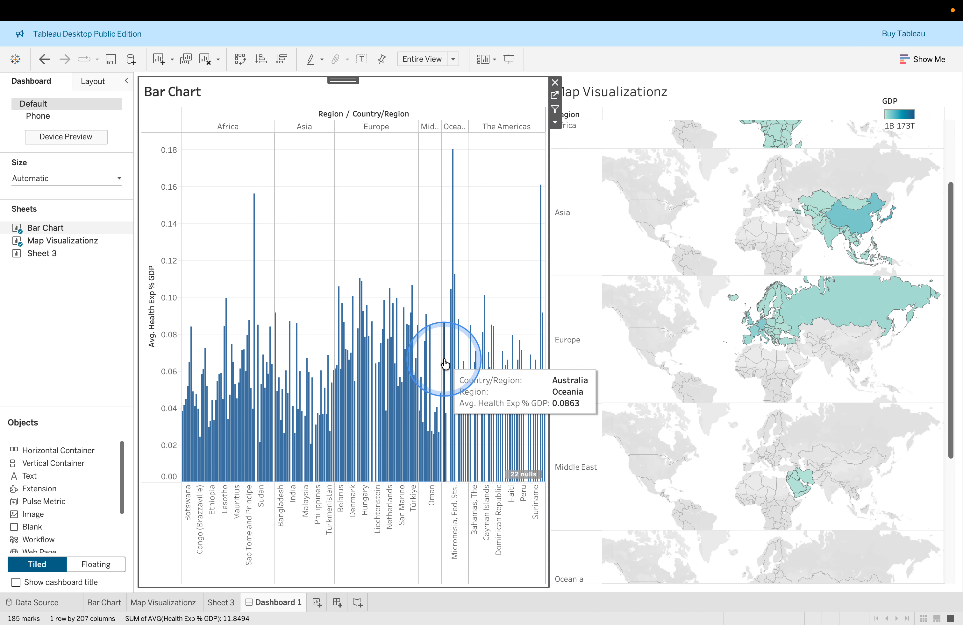
left_click(411, 389)
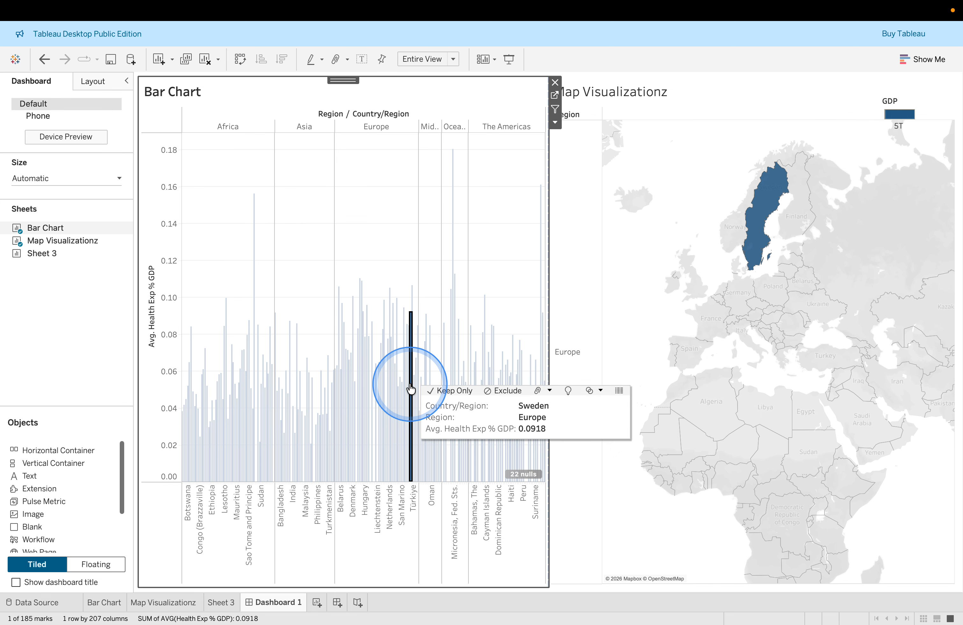
left_click(768, 200)
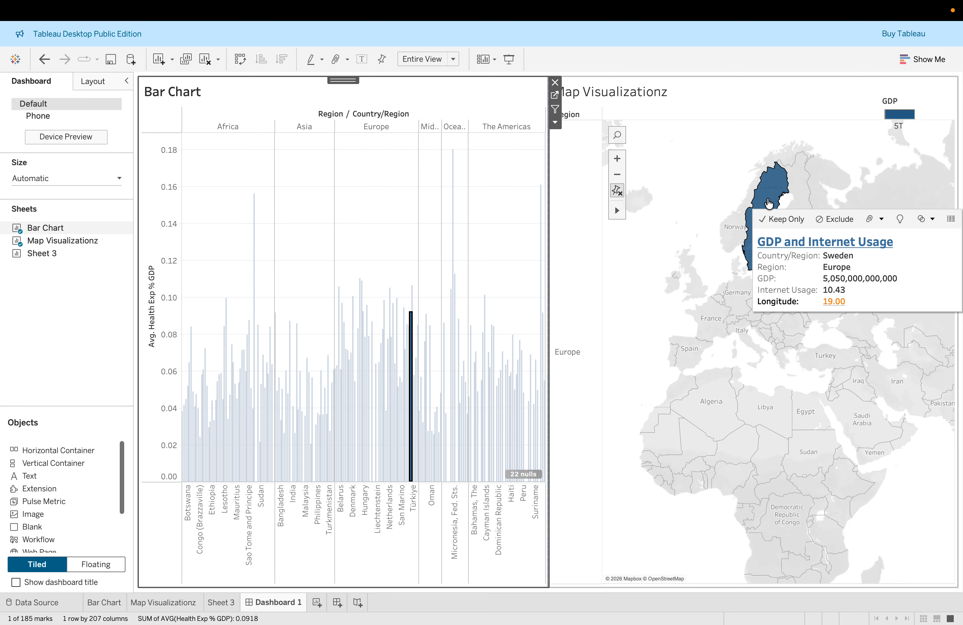
Switch to the browser, read instruction 4 through the end of the lab page, and return to the page's beginning.
key("ctrl+Right")
left_click(810, 290)
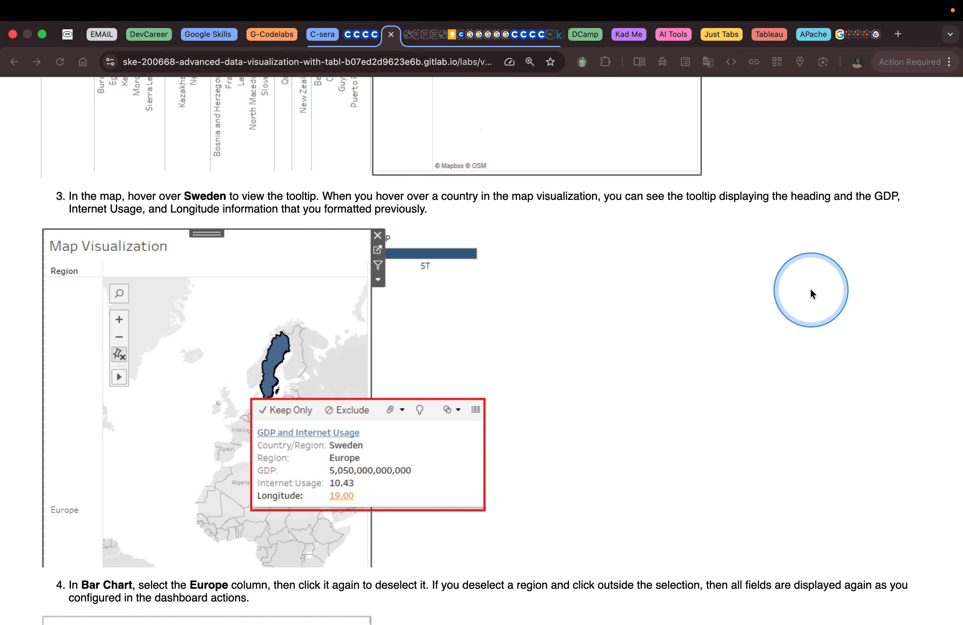
scroll(810, 290, "down", 10)
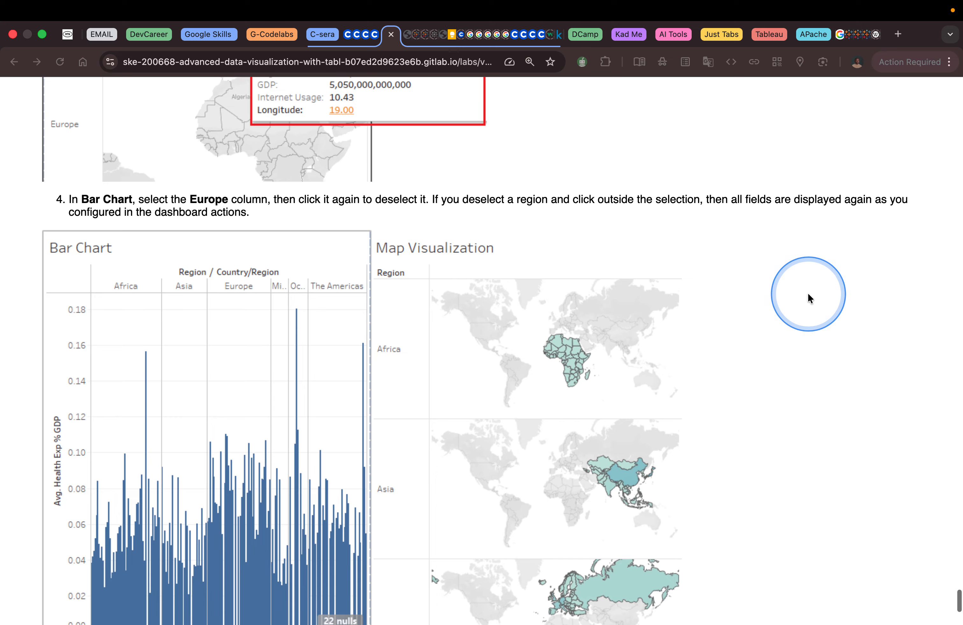
scroll(808, 298, "down", 1)
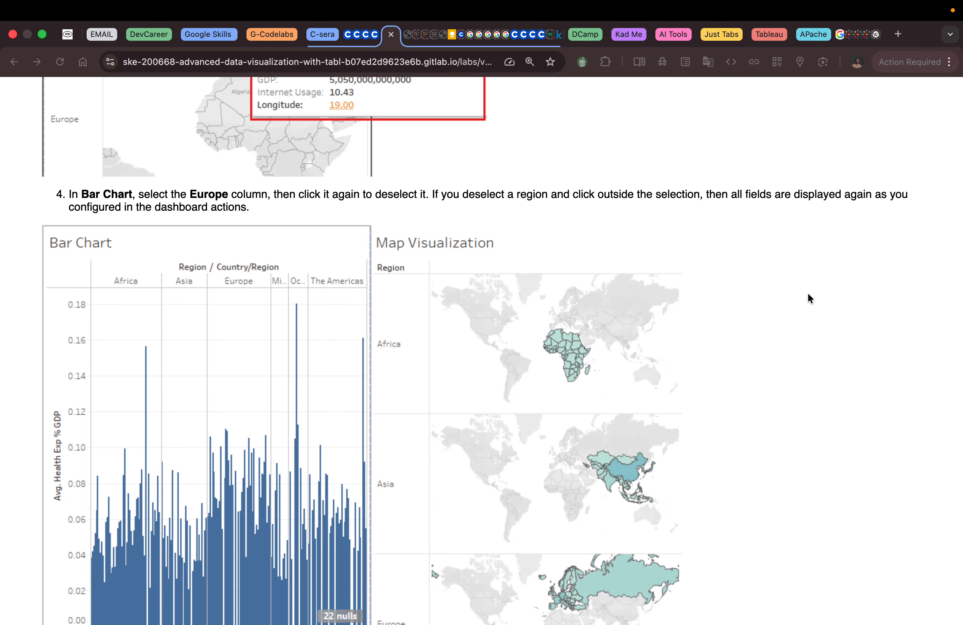
scroll(807, 294, "down", 6)
left_click(807, 292)
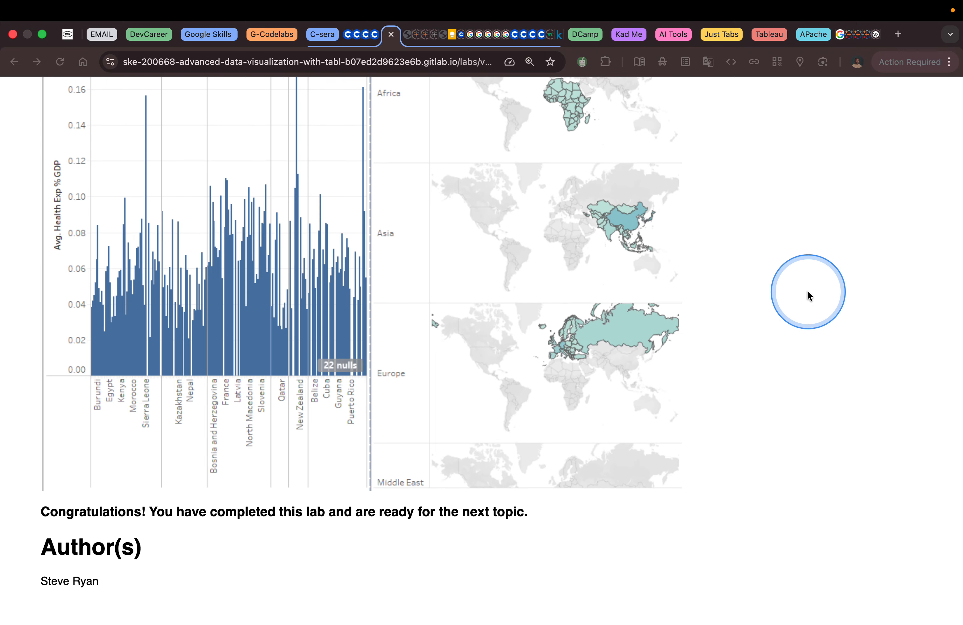
scroll(807, 290, "up", 20)
scroll(806, 292, "up", 20)
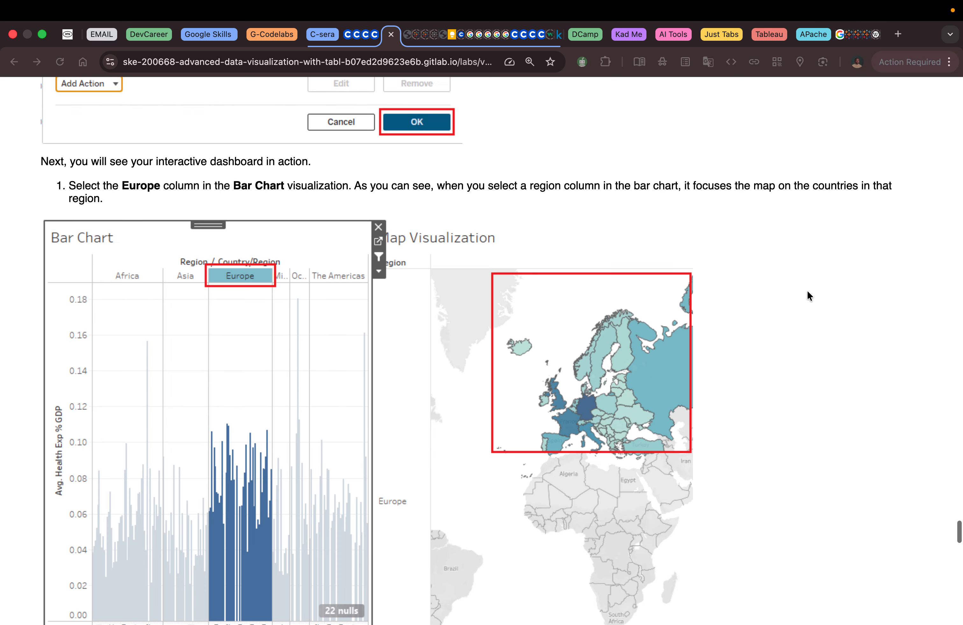
scroll(807, 304, "up", 20)
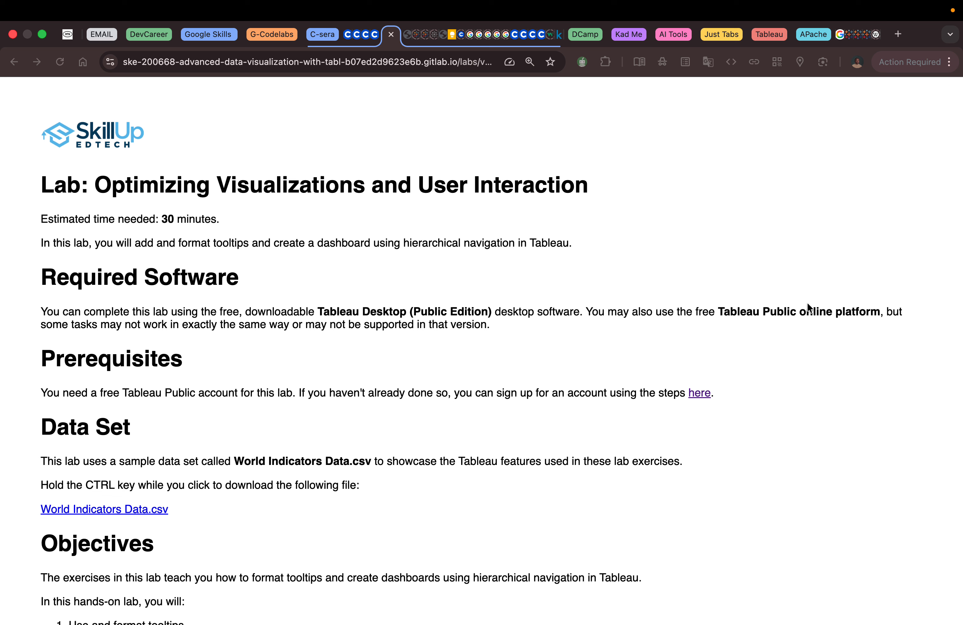
left_click(794, 304)
left_click(670, 163)
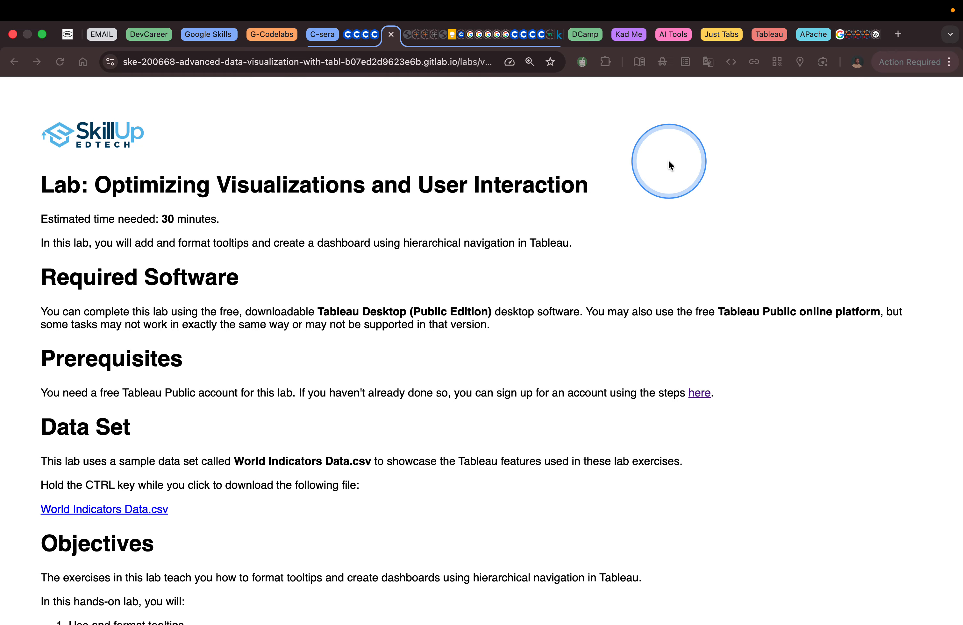